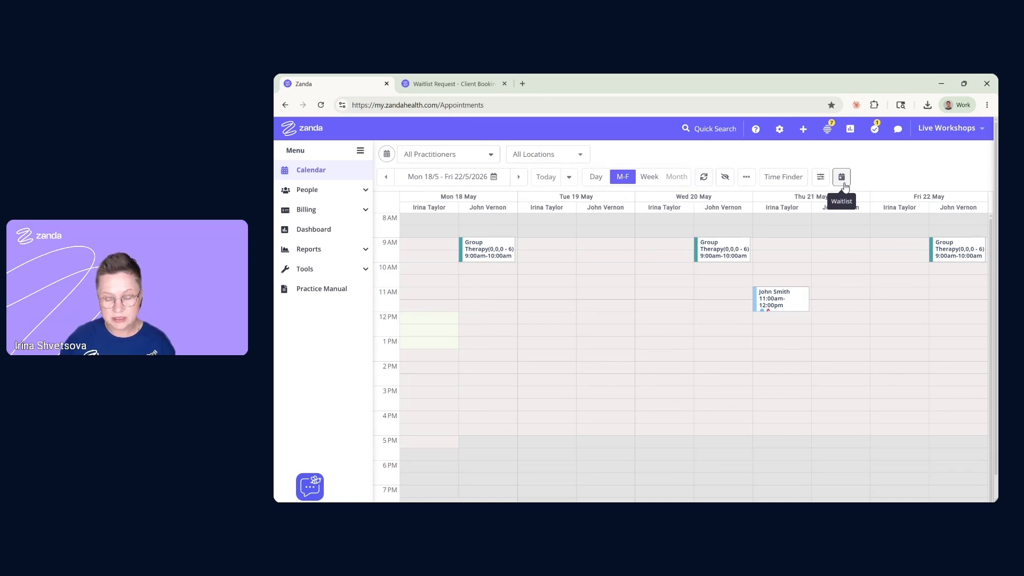
# Open the practice waitlist from the People menu to see its 4 waiting clients
pyautogui.click(356, 194)
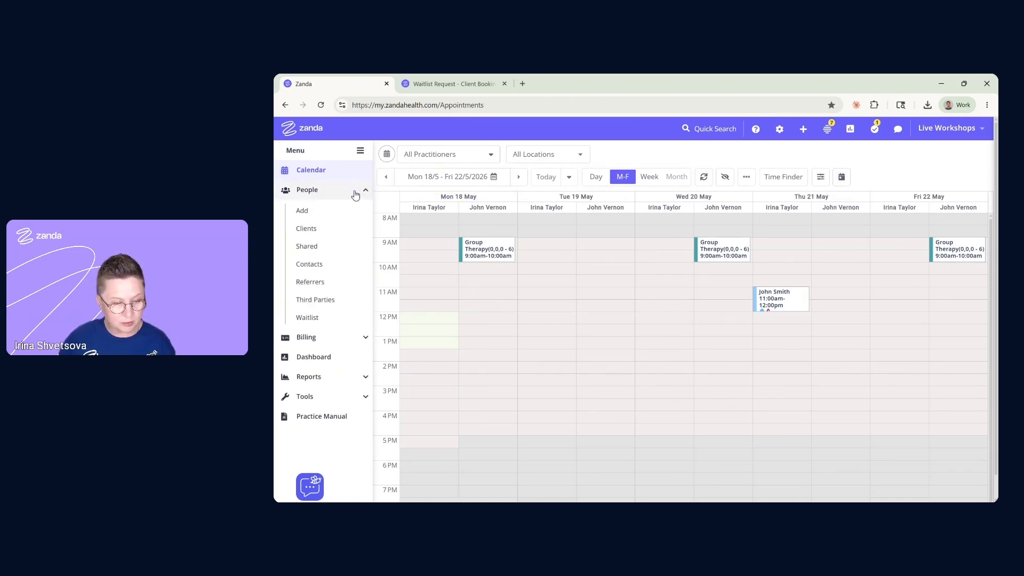
pyautogui.click(318, 319)
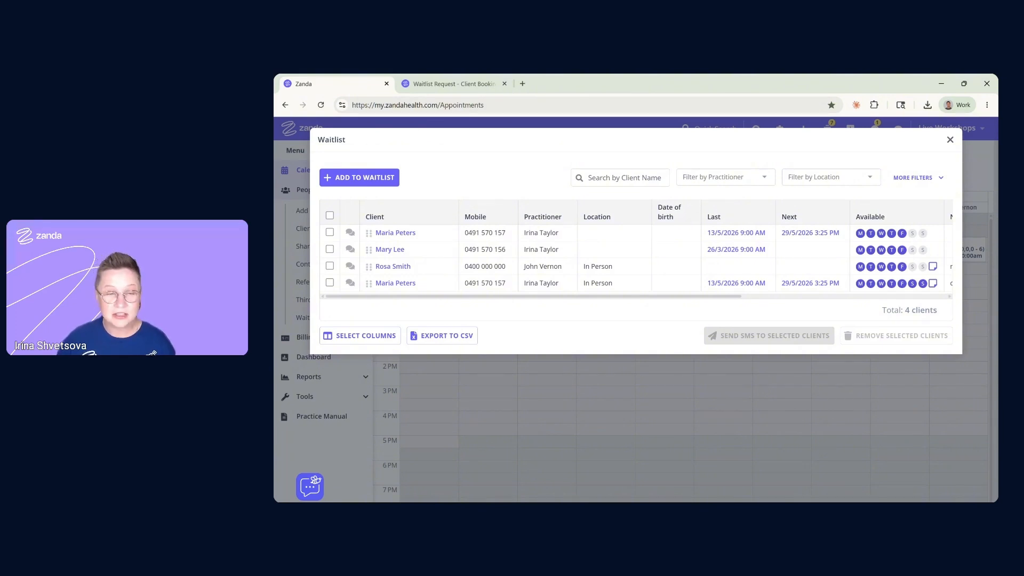
# Start a waitlist entry for the existing client whose next appointment is 21/5/2026, 11:00 AM
pyautogui.click(372, 182)
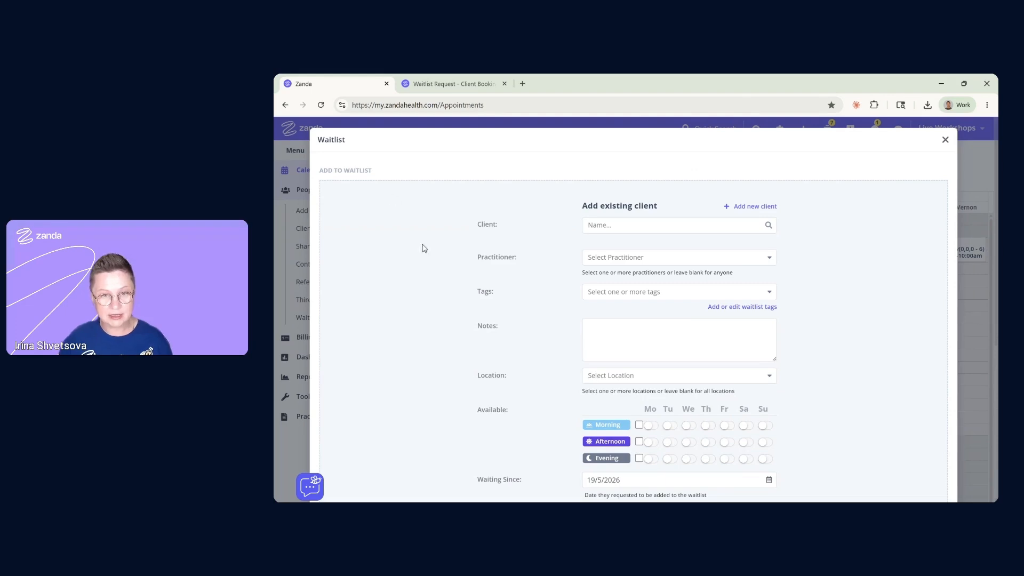
pyautogui.click(598, 228)
pyautogui.write('a')
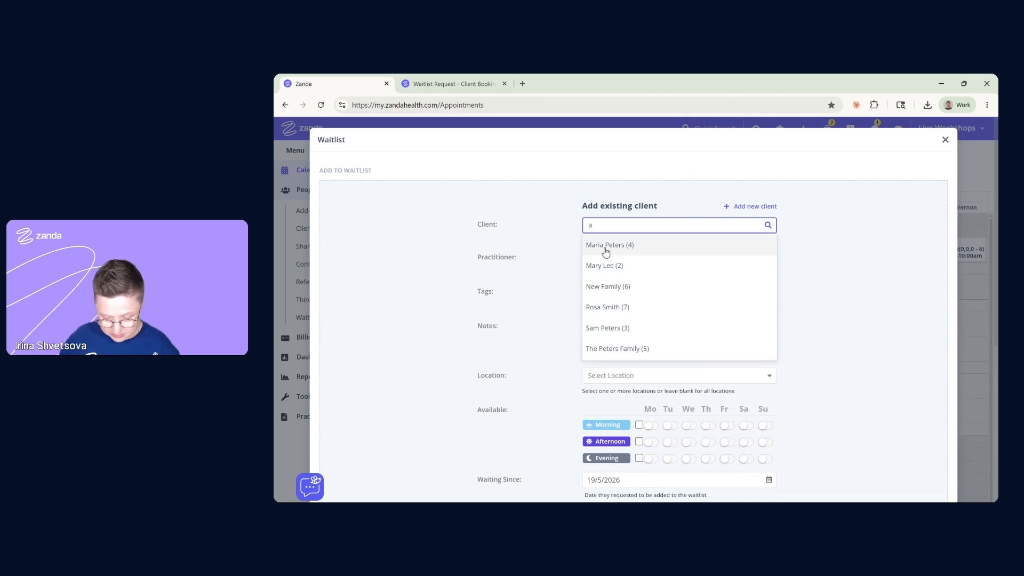
pyautogui.press('BackSpace')
pyautogui.write('j')
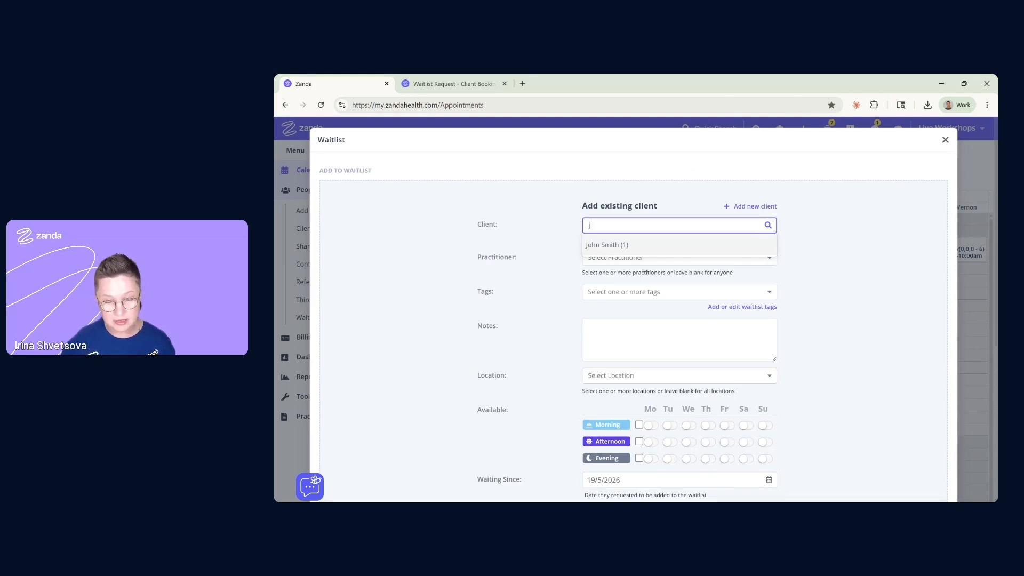
pyautogui.click(611, 247)
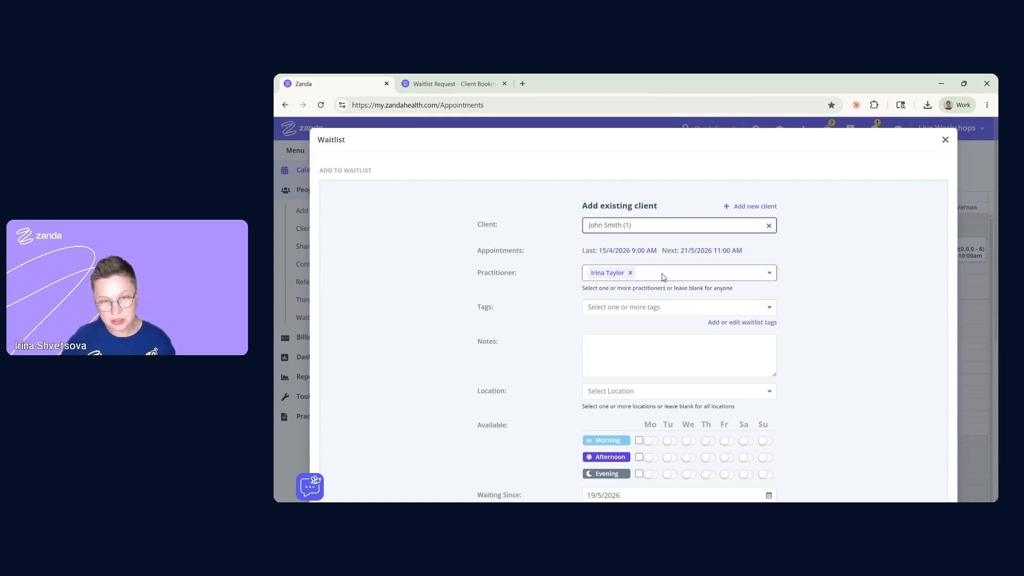
# Replace the entry's original practitioner with the second practitioner
pyautogui.scroll(-1, 665, 277)
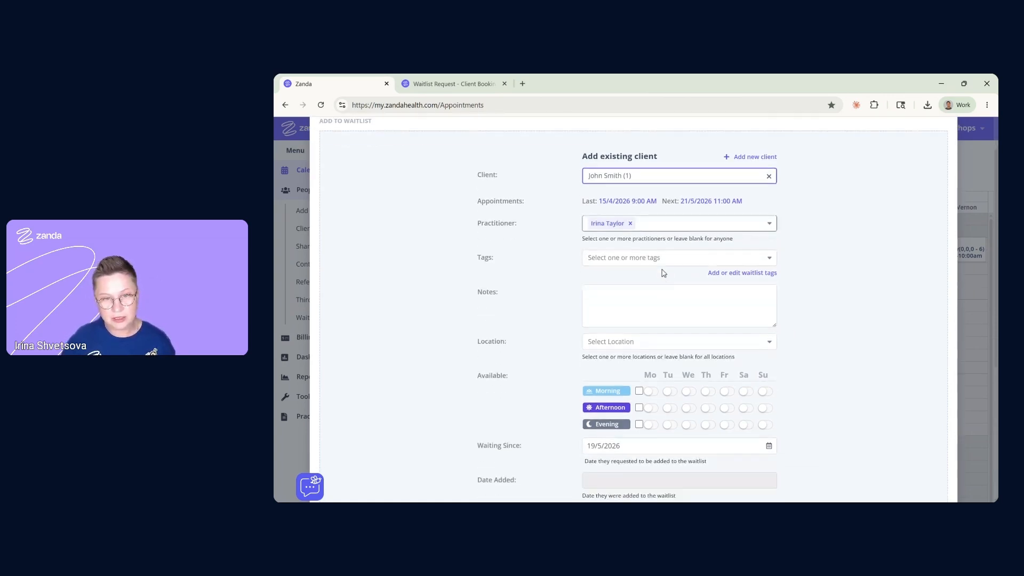
pyautogui.click(642, 226)
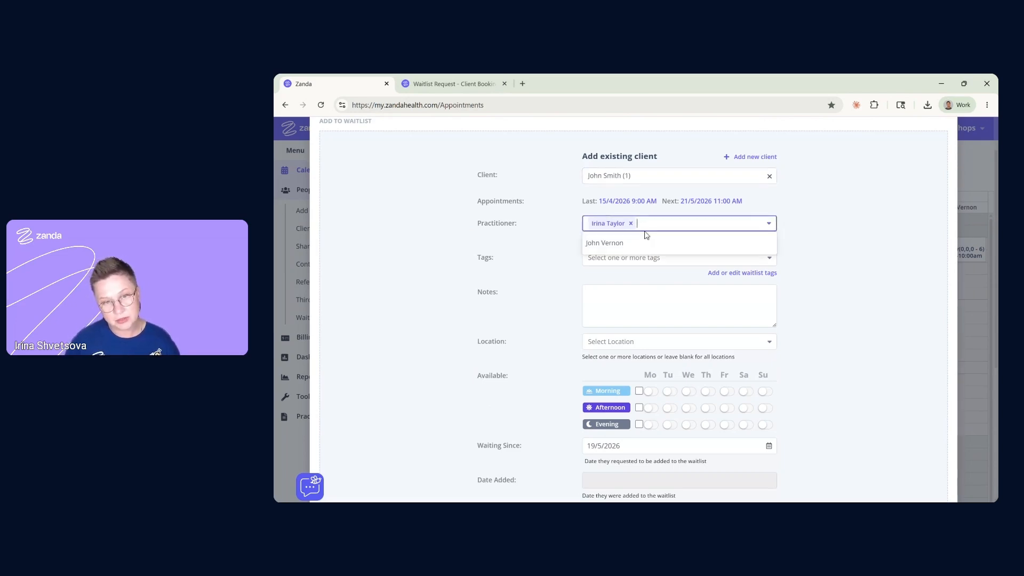
pyautogui.click(620, 247)
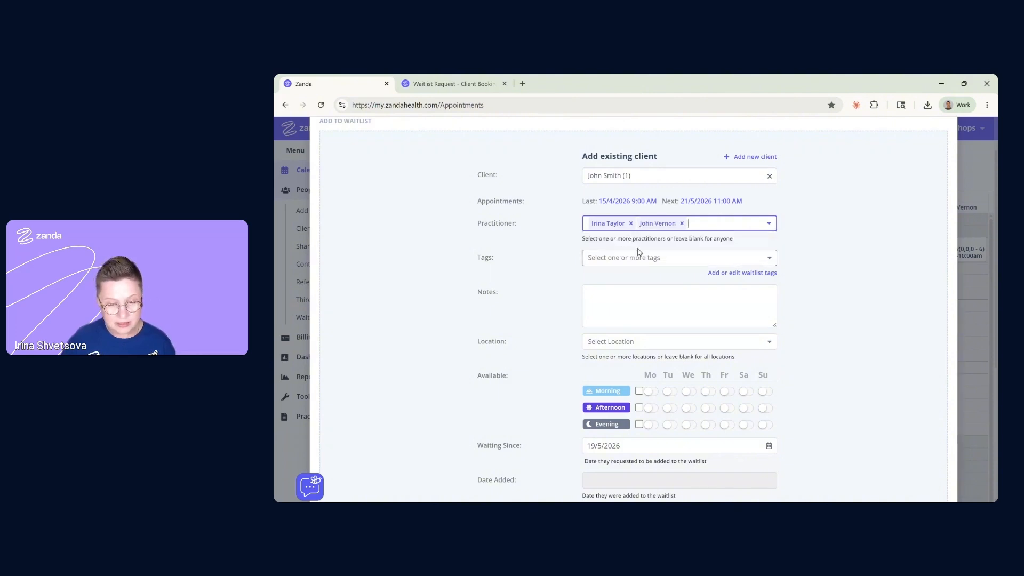
pyautogui.click(631, 224)
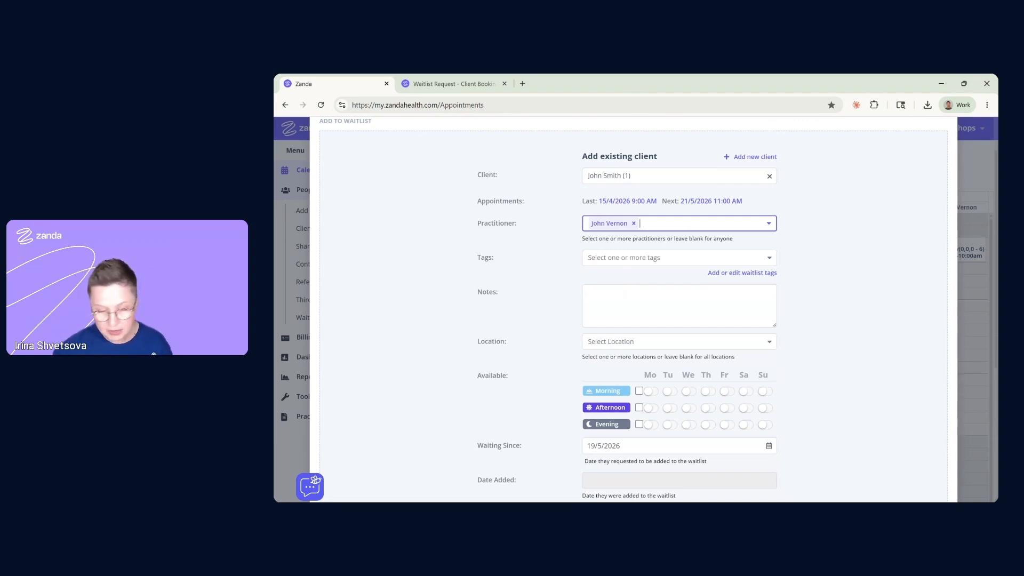
# Tag the waitlist entry as Urgent
pyautogui.click(657, 262)
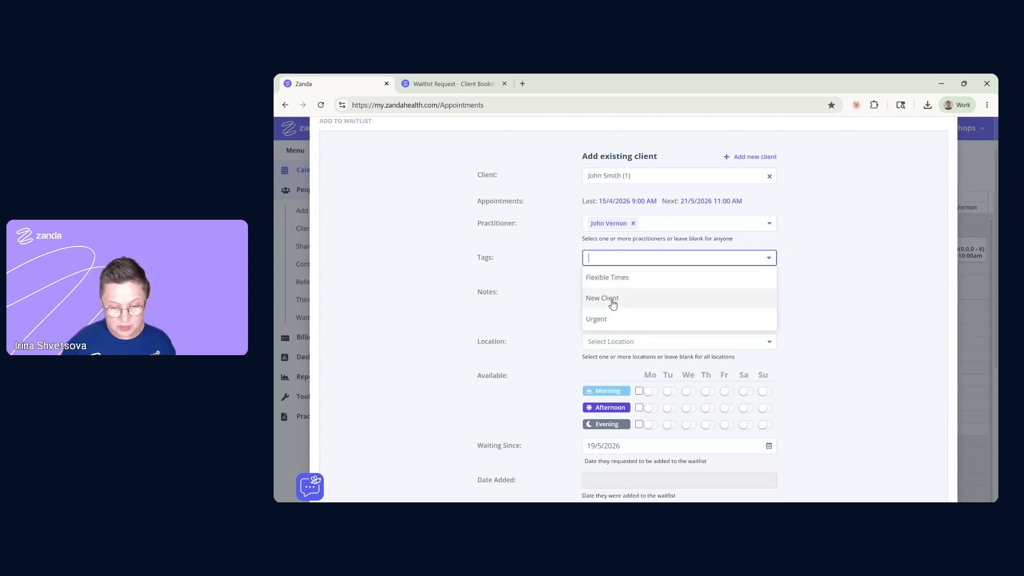
pyautogui.click(607, 322)
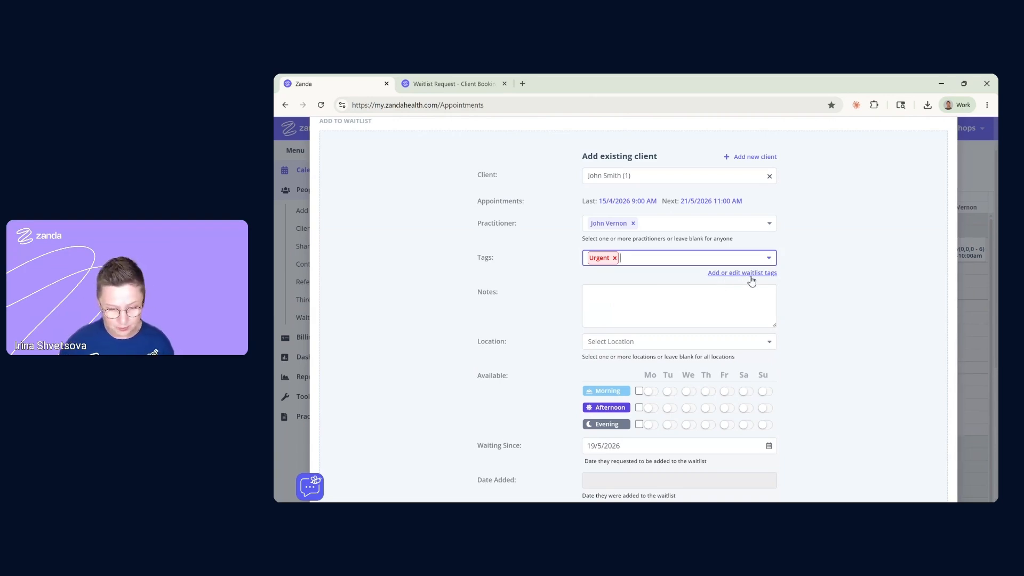
pyautogui.click(749, 298)
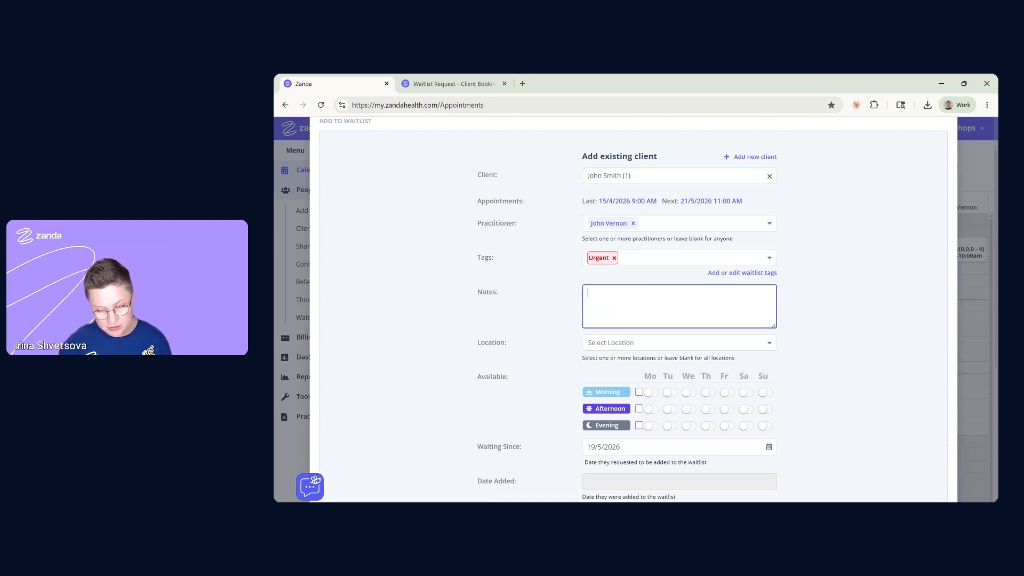
# Note 'urgent psychology session' and allow both In Person and Telehealth locations
pyautogui.write('ur')
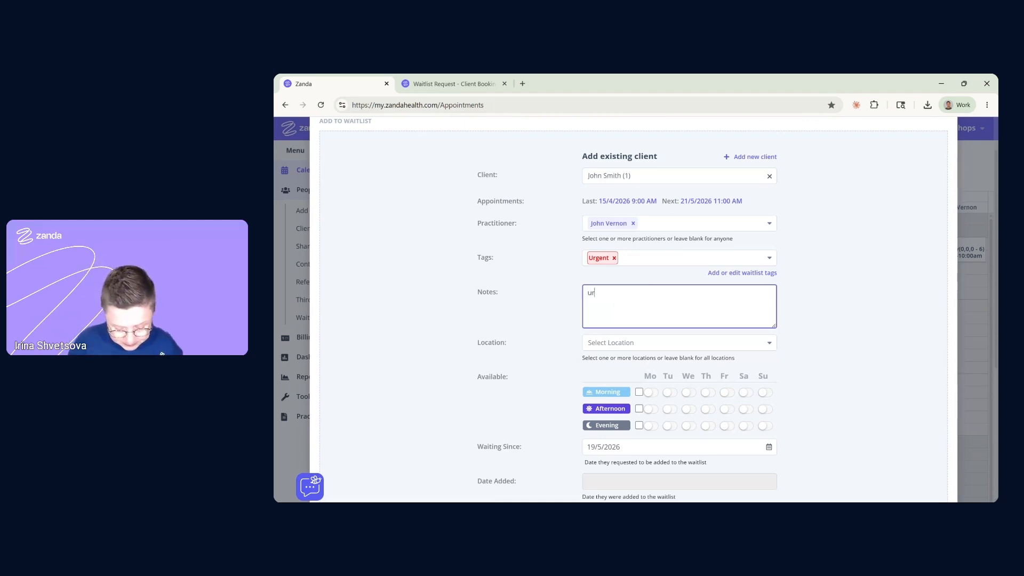
pyautogui.write('gent p')
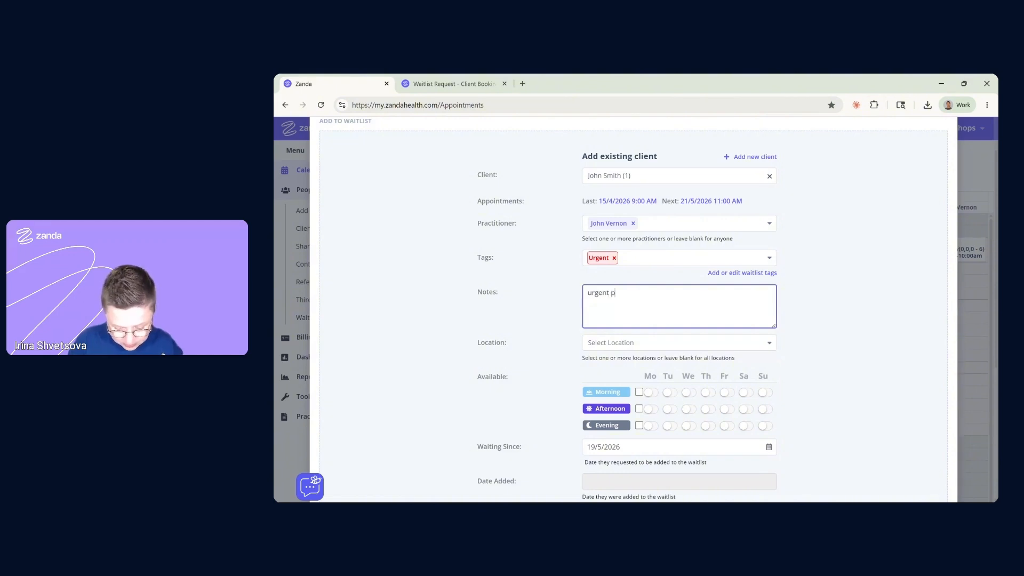
pyautogui.write('sychology')
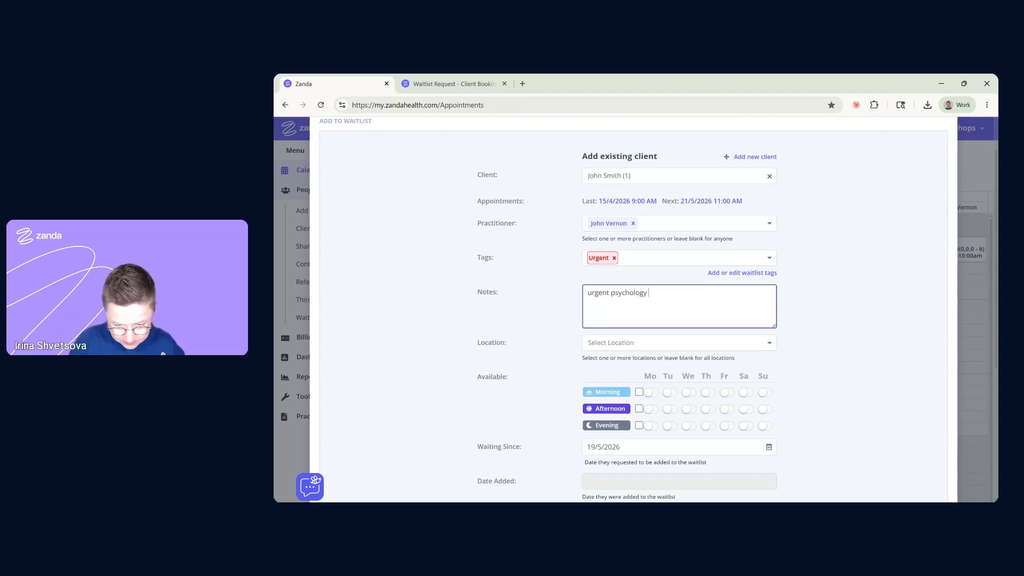
pyautogui.write('ssion')
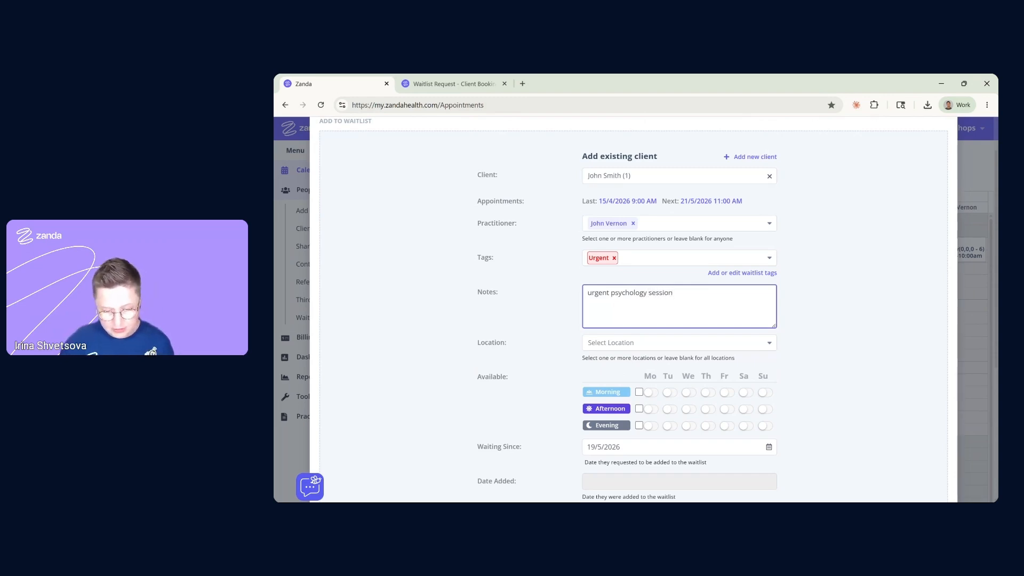
pyautogui.click(631, 347)
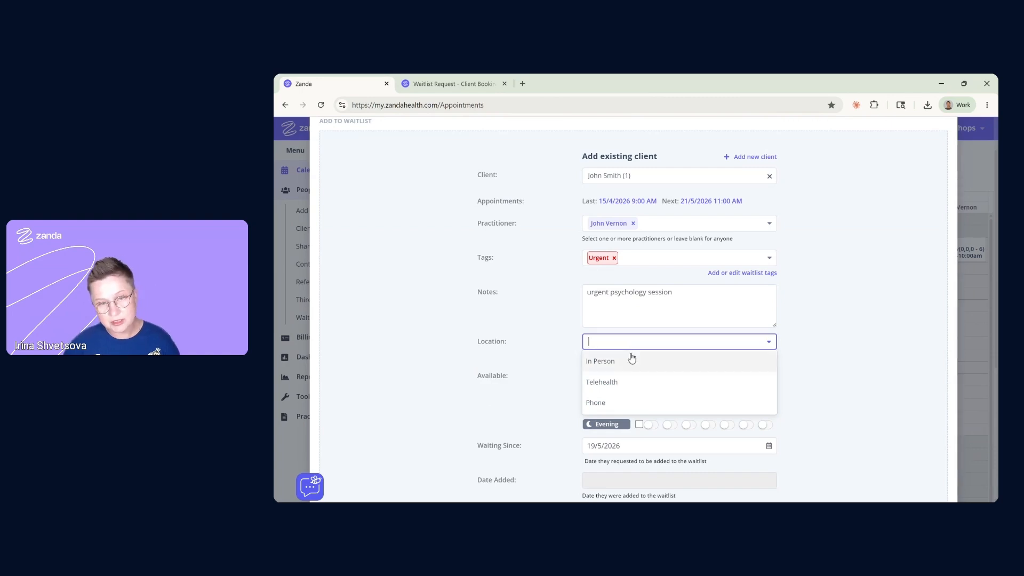
pyautogui.click(591, 362)
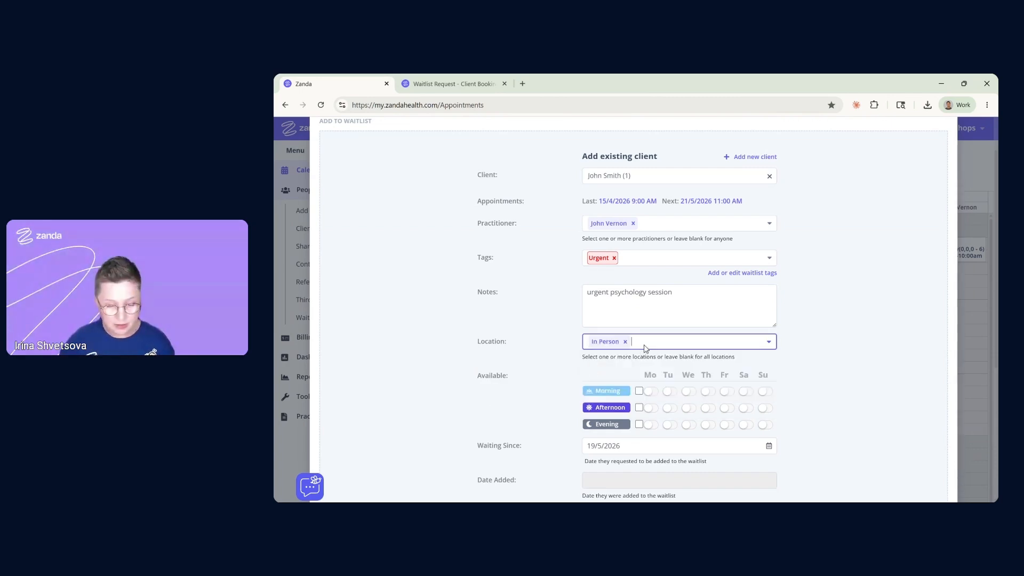
pyautogui.click(645, 346)
pyautogui.click(622, 363)
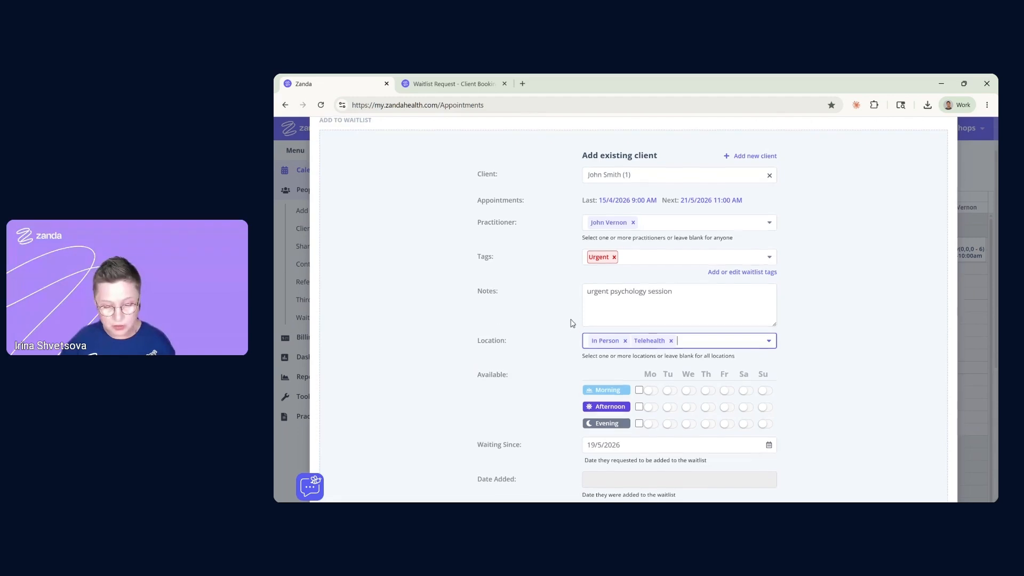
# Mark weekday afternoons, weekday evenings and Saturday evening as available
pyautogui.scroll(-2, 569, 321)
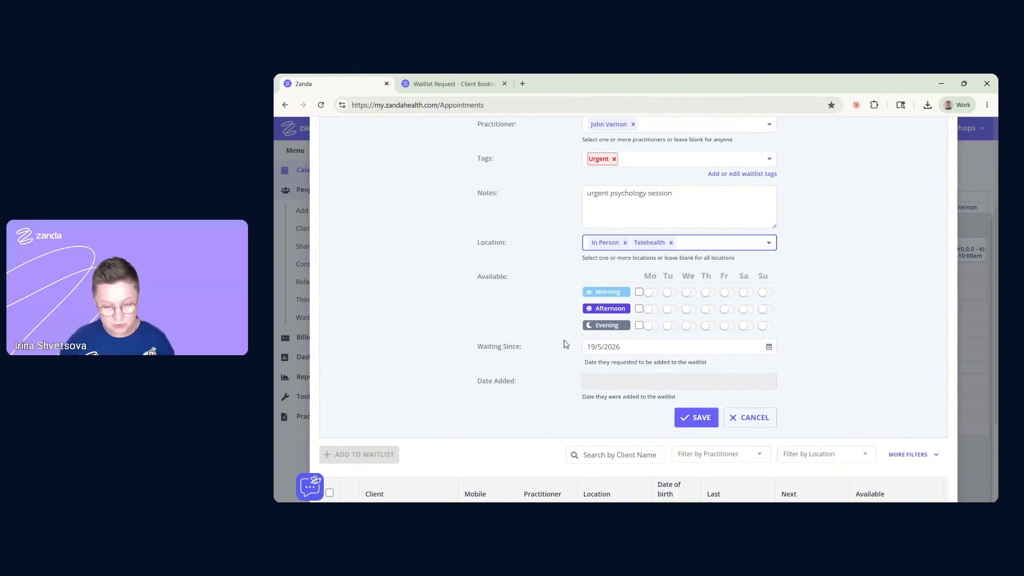
pyautogui.click(639, 309)
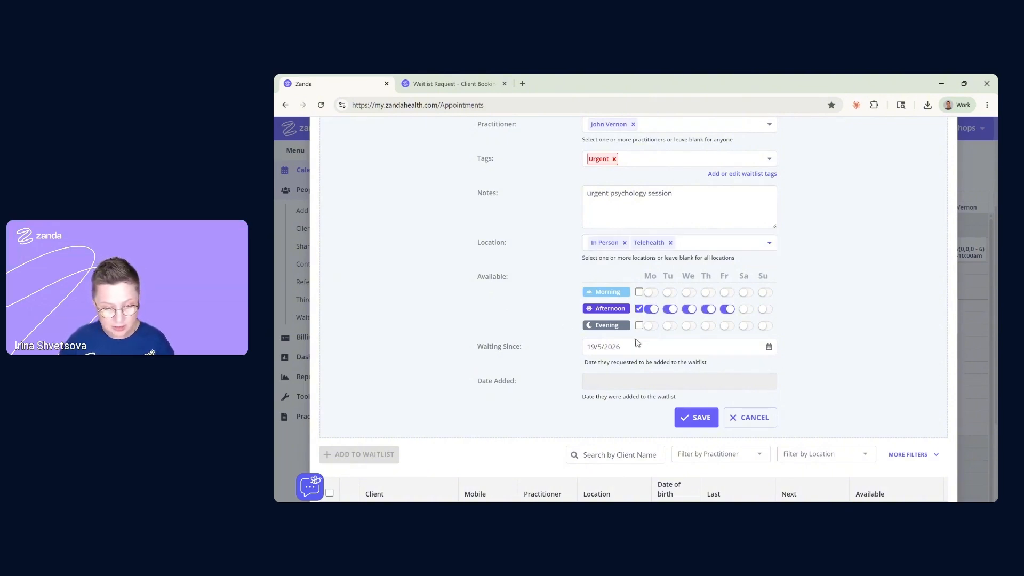
pyautogui.click(639, 326)
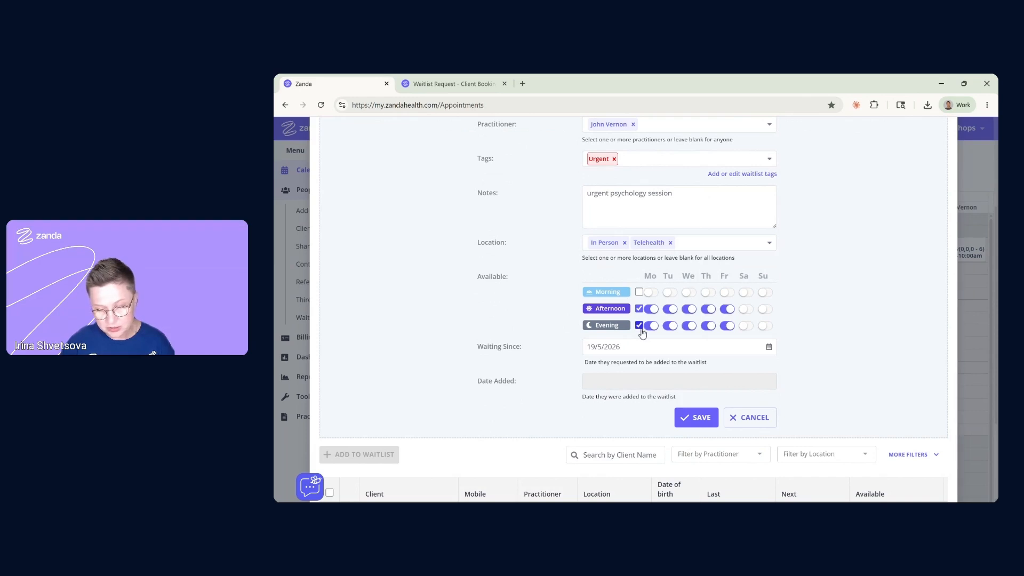
pyautogui.click(746, 326)
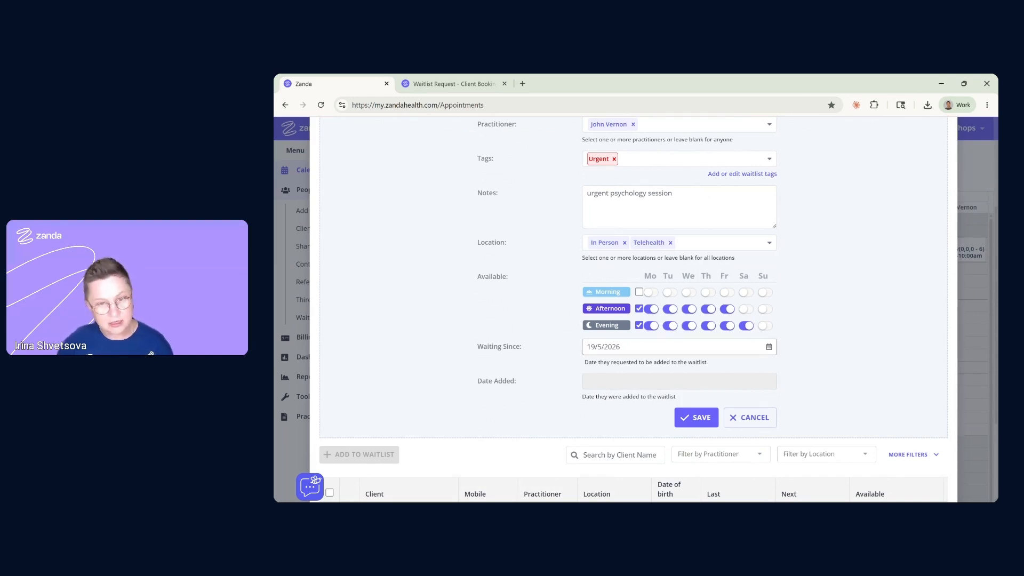
pyautogui.scroll(-2, 611, 331)
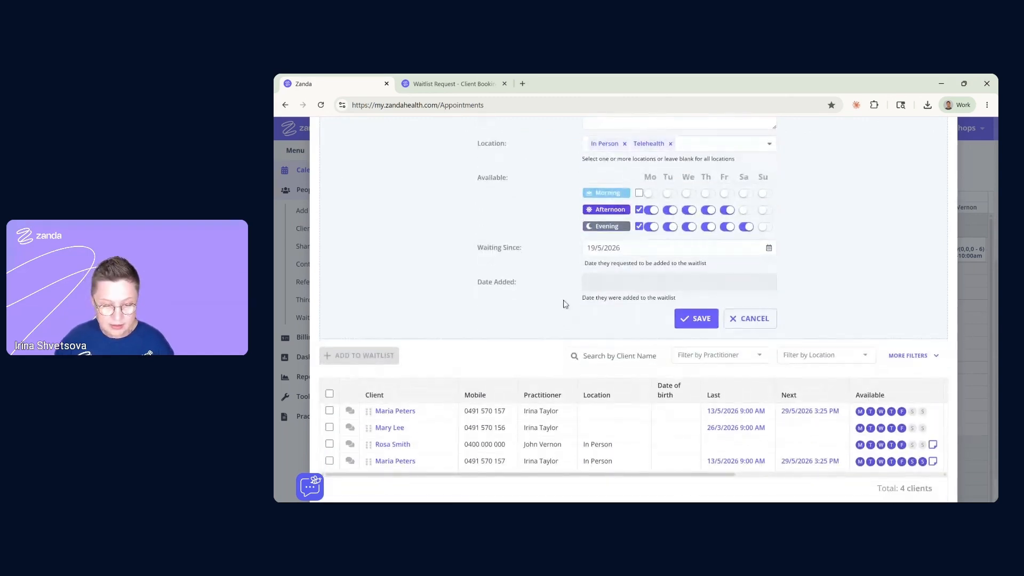
# Set Waiting Since to 11/5/2026, save the entry, and close the form
pyautogui.click(640, 249)
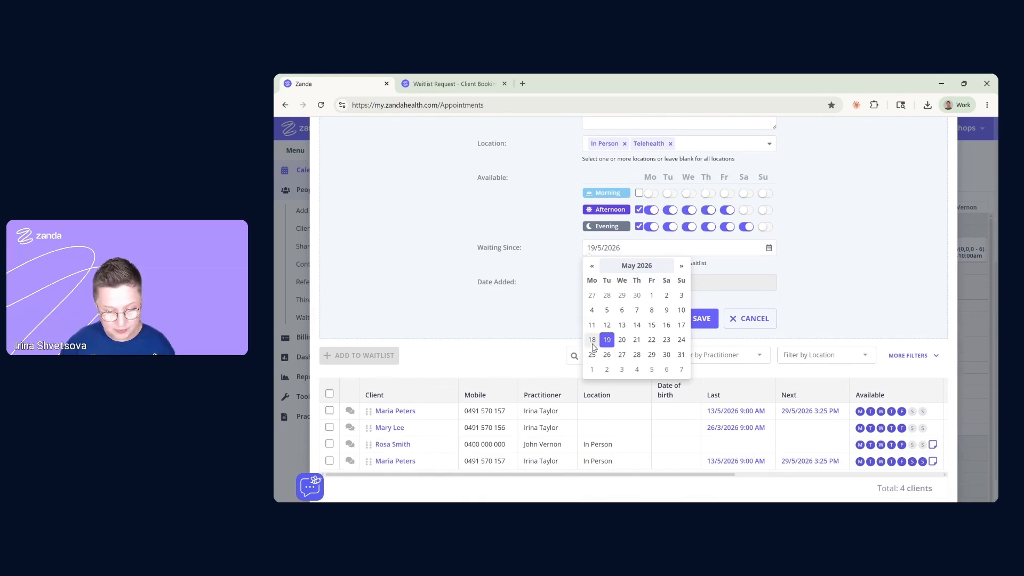
pyautogui.click(592, 327)
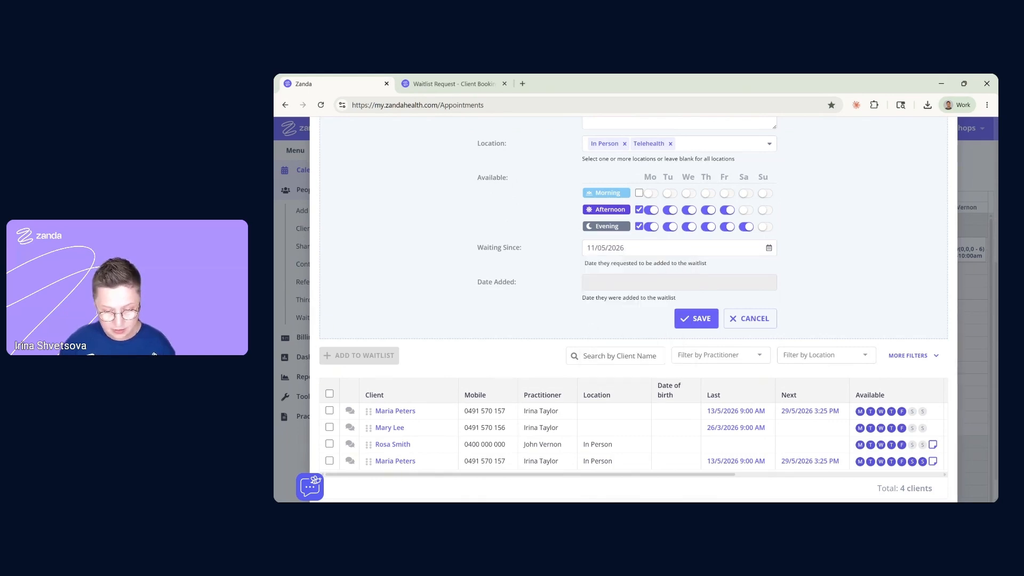
pyautogui.click(698, 319)
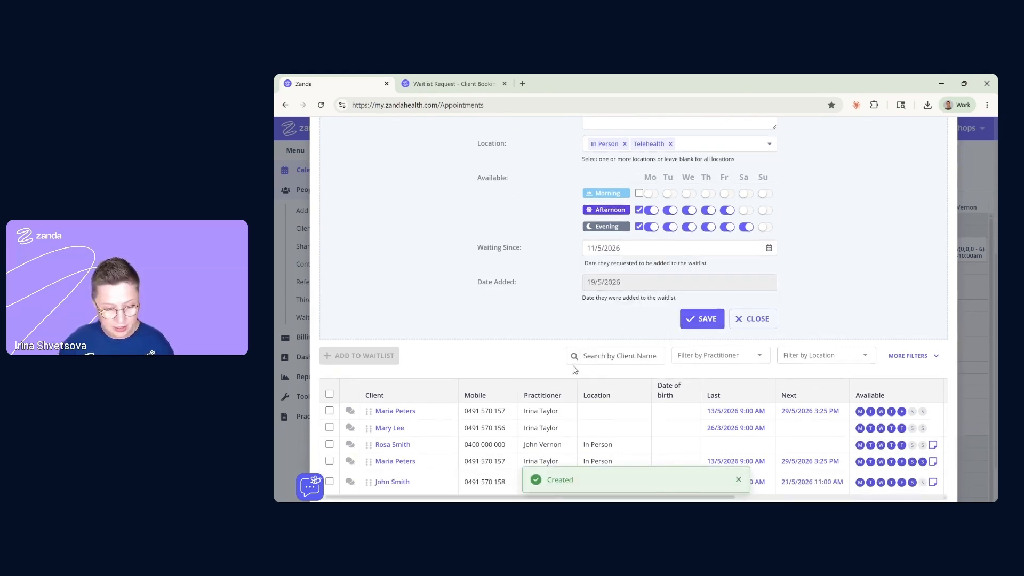
pyautogui.scroll(-1, 574, 367)
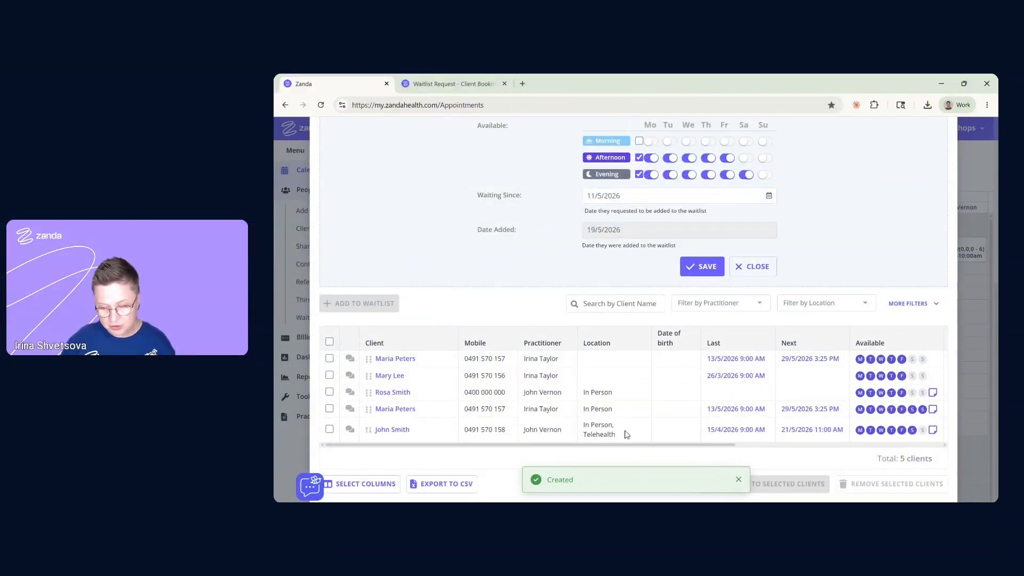
pyautogui.moveTo(644, 446); pyautogui.dragTo(675, 446)
pyautogui.scroll(2, 765, 300)
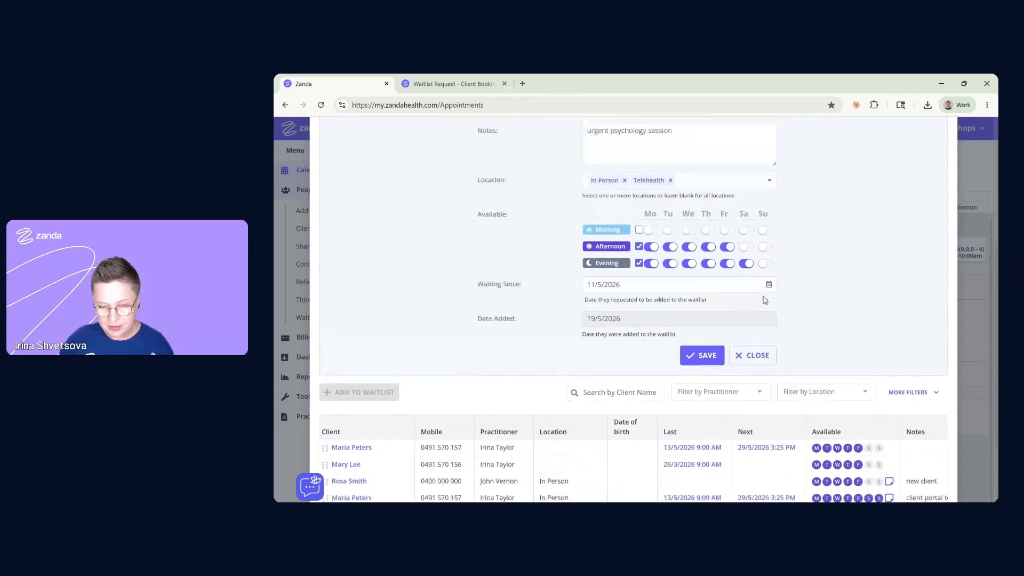
pyautogui.click(753, 366)
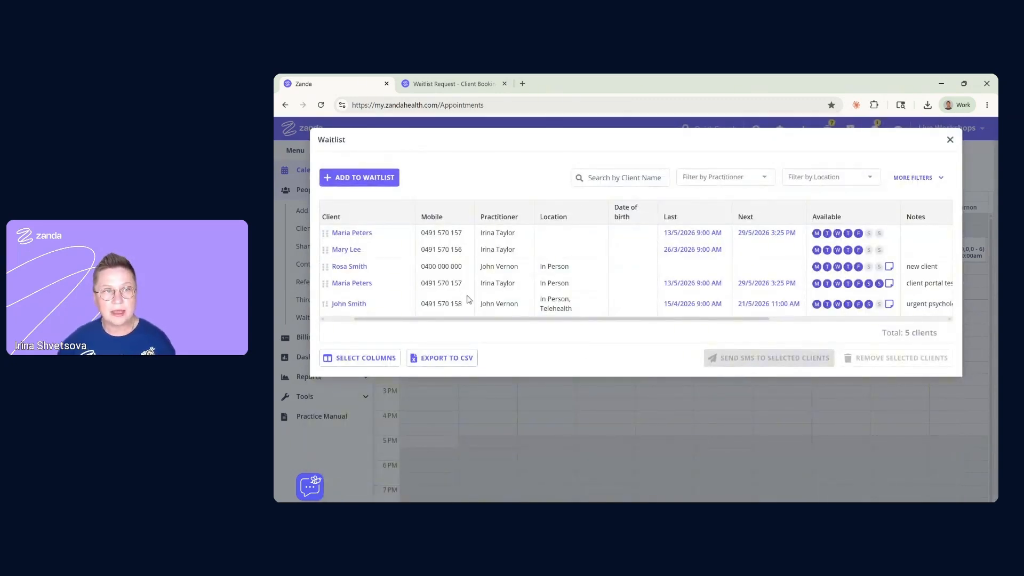
# Add a new client with first and last name, email, mobile, and the second practitioner preferred
pyautogui.click(377, 179)
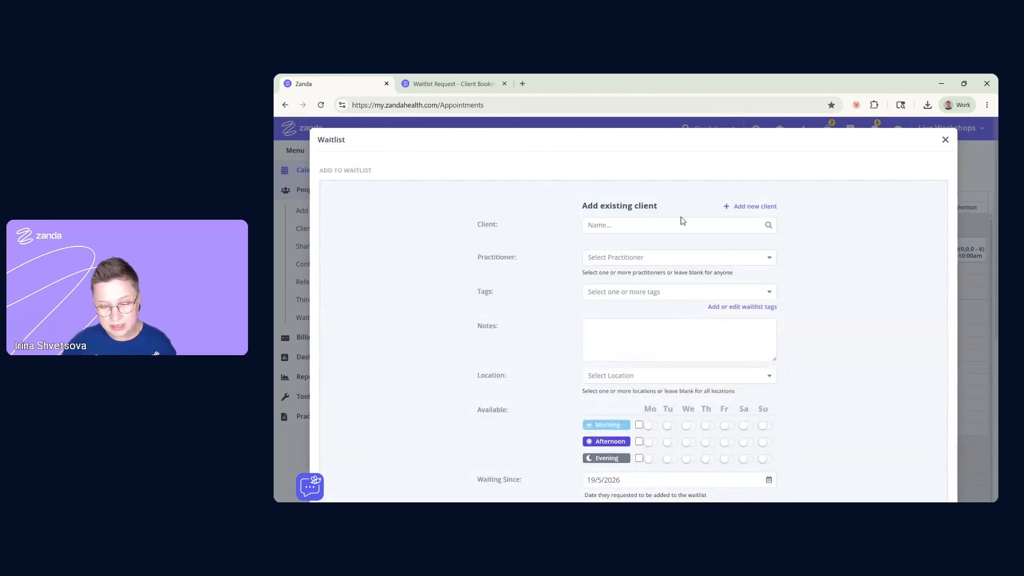
pyautogui.click(748, 211)
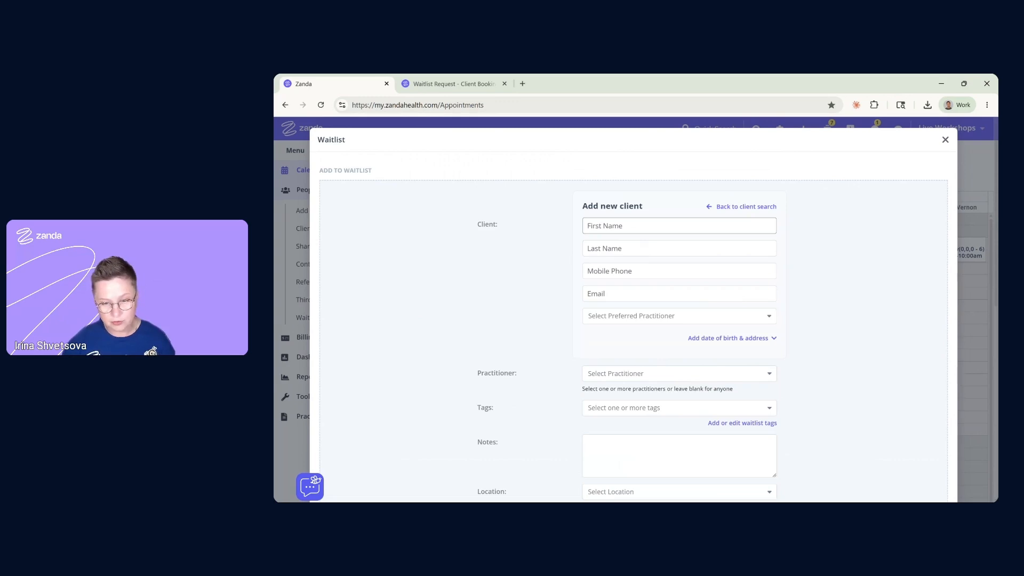
pyautogui.click(667, 226)
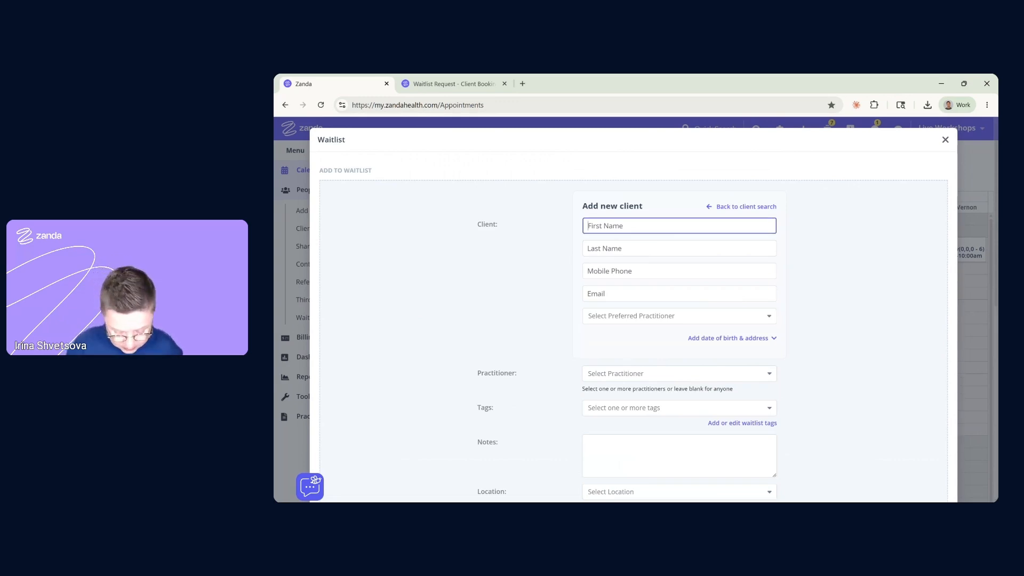
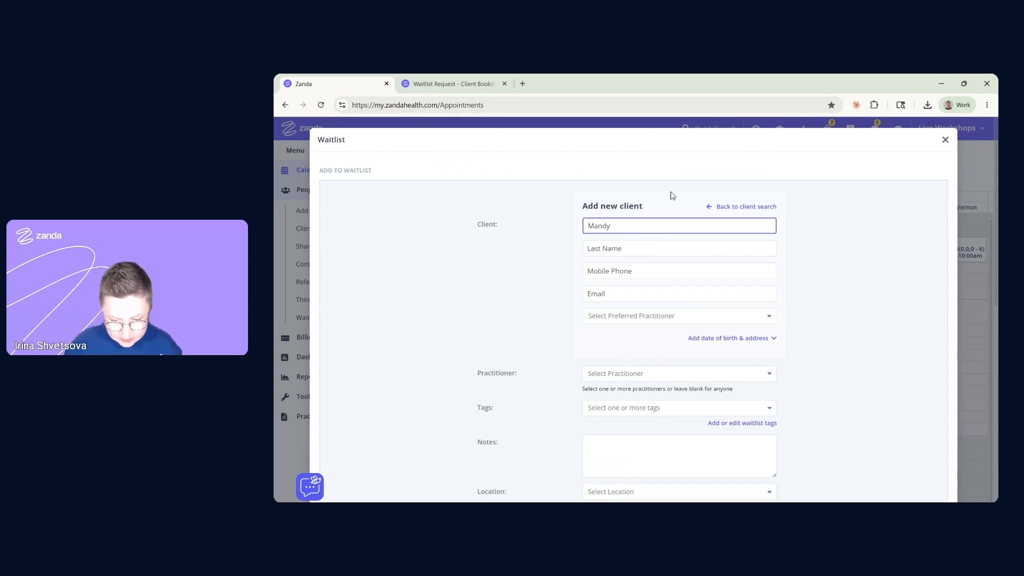
pyautogui.press('Tab')
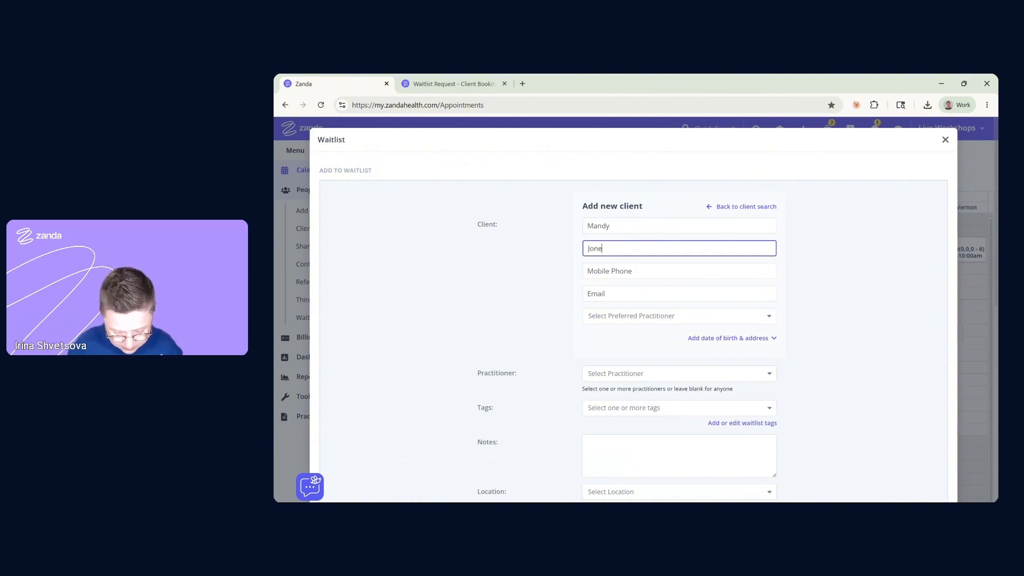
pyautogui.press('Tab')
pyautogui.press('Tab')
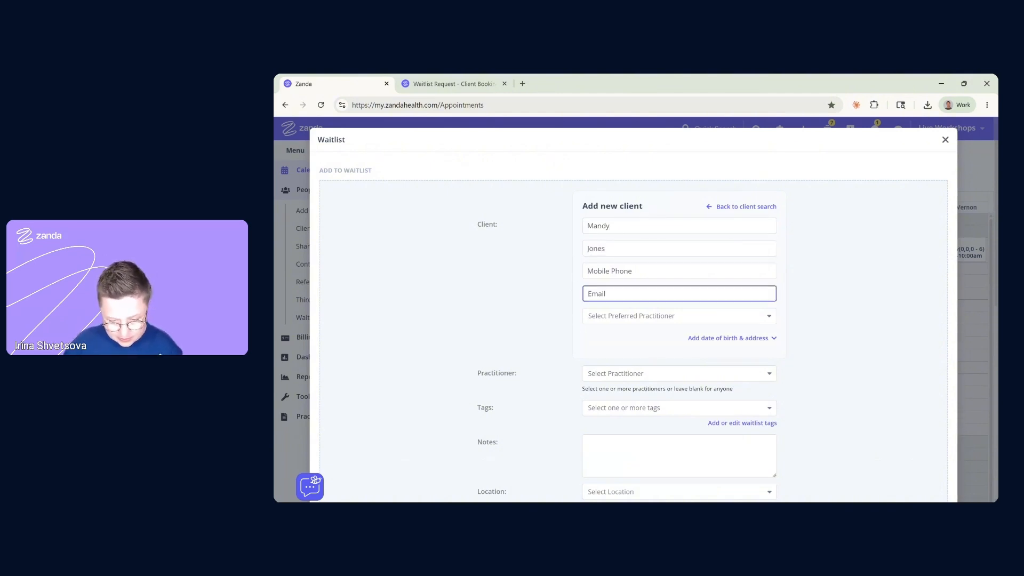
pyautogui.write('man')
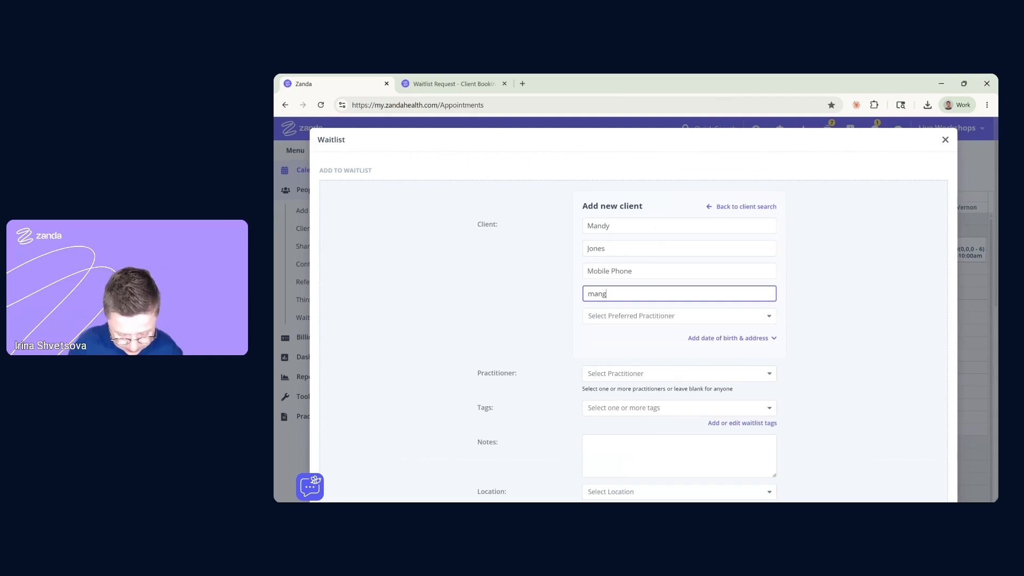
pyautogui.write('dyj')
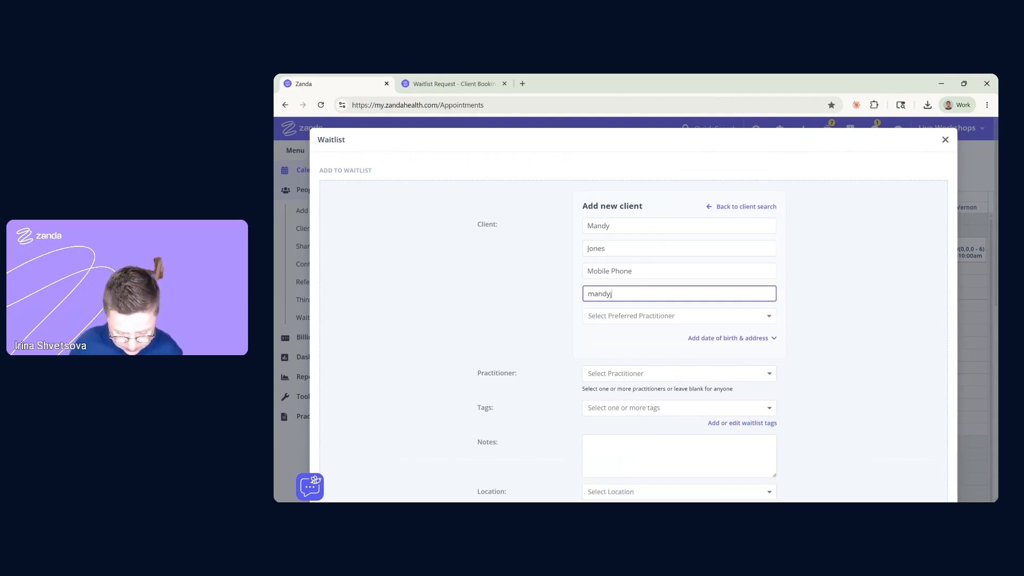
pyautogui.write('@test.')
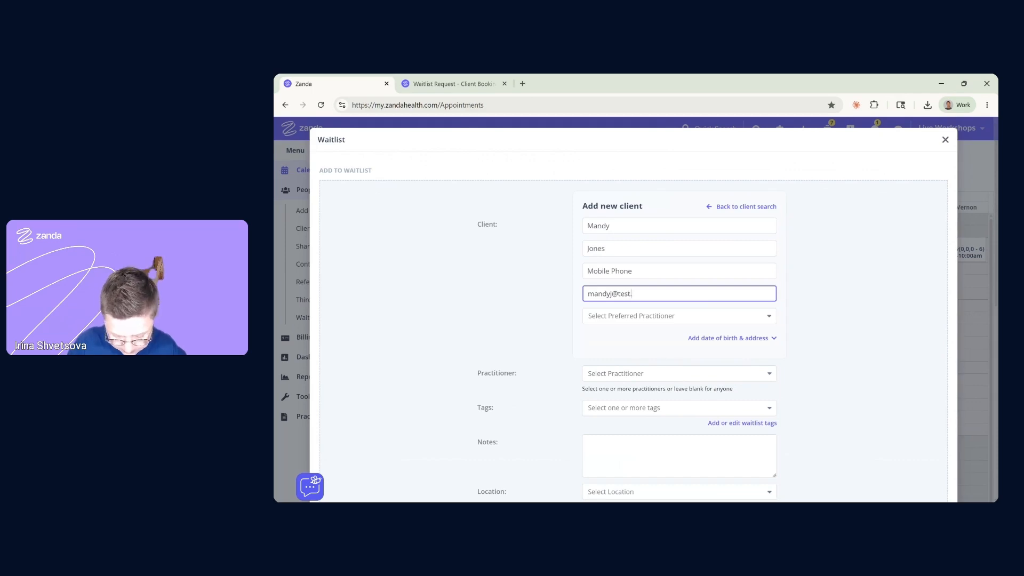
pyautogui.write('client')
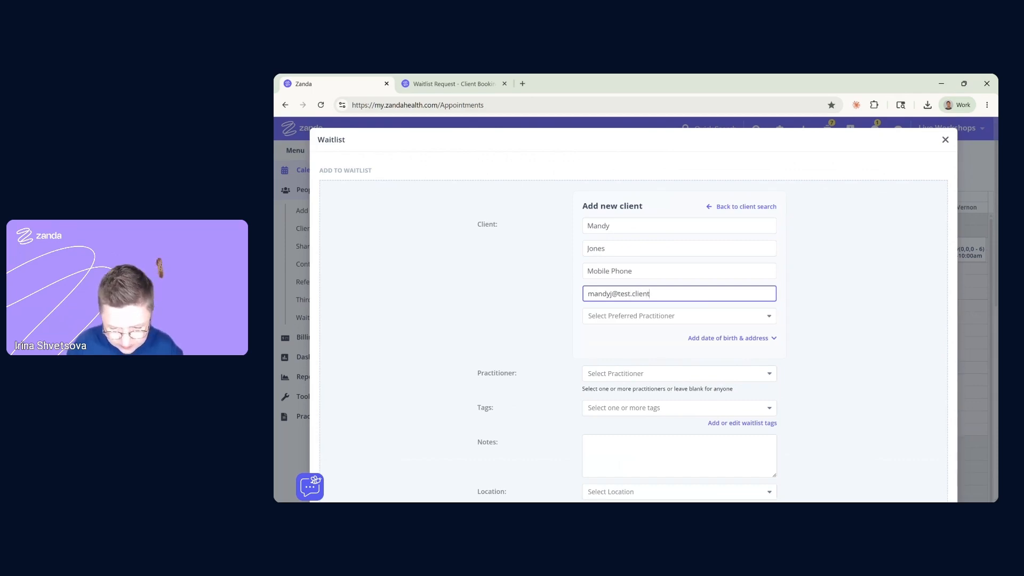
pyautogui.click(607, 318)
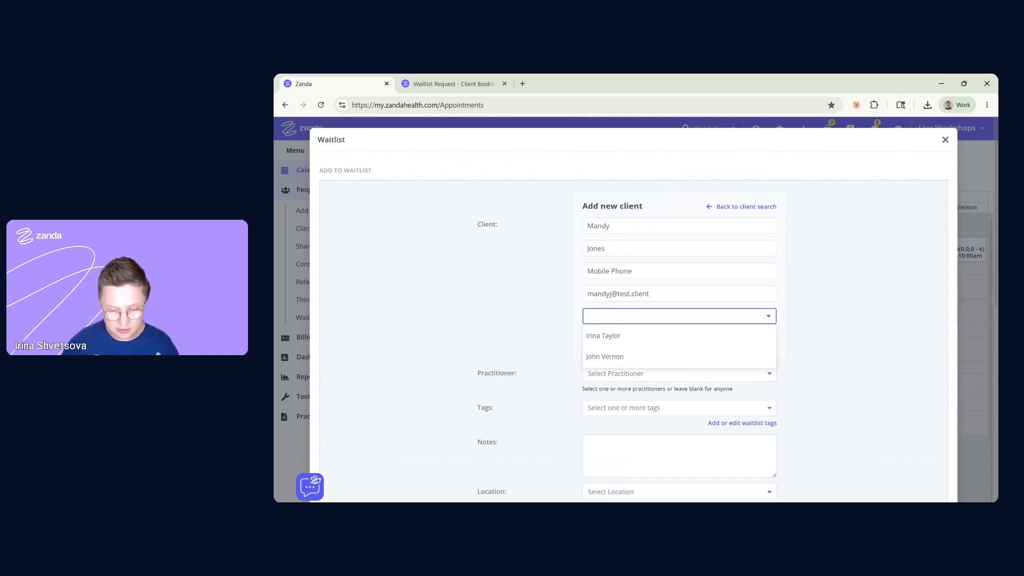
pyautogui.click(617, 358)
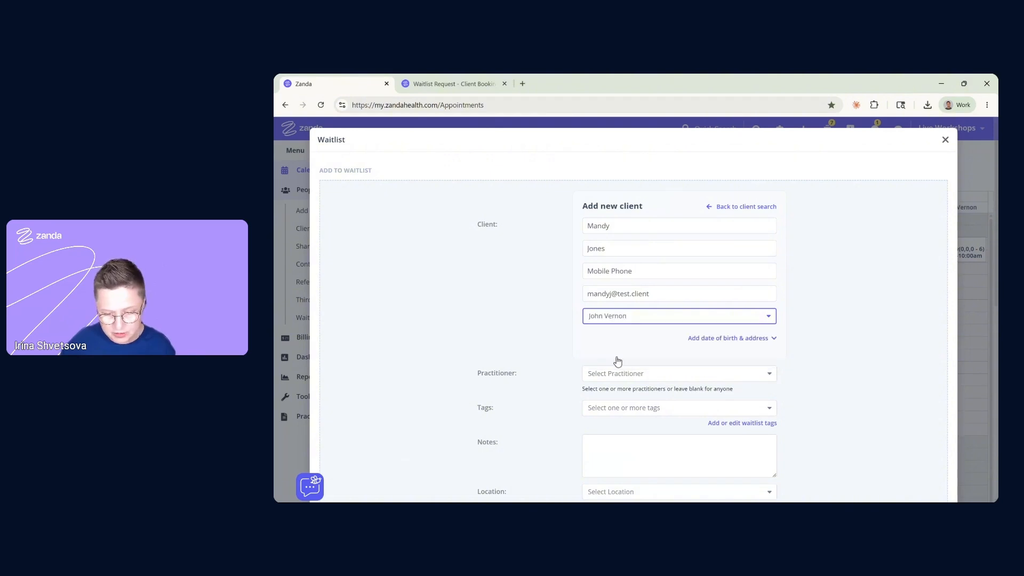
pyautogui.click(588, 271)
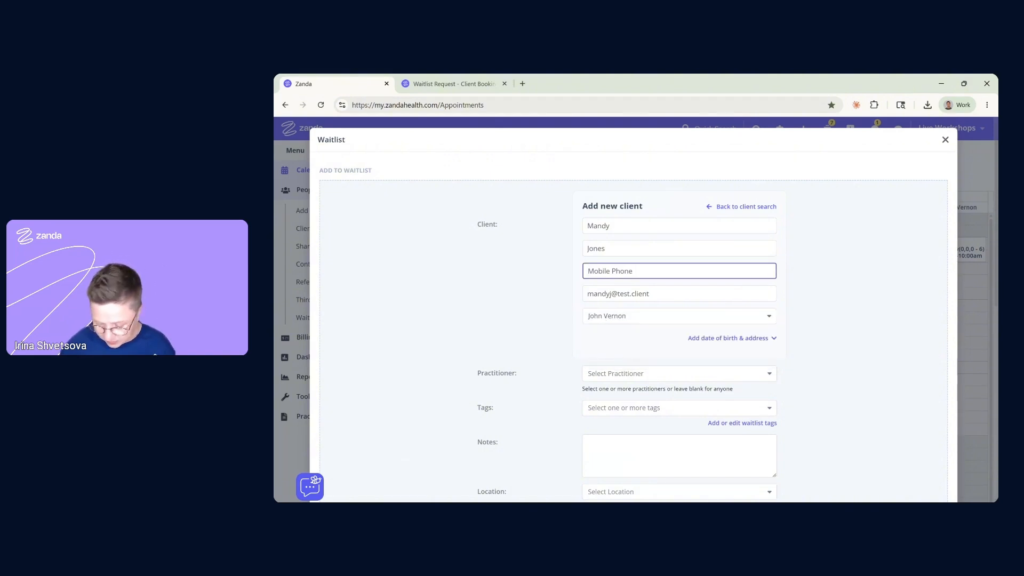
pyautogui.write('0400')
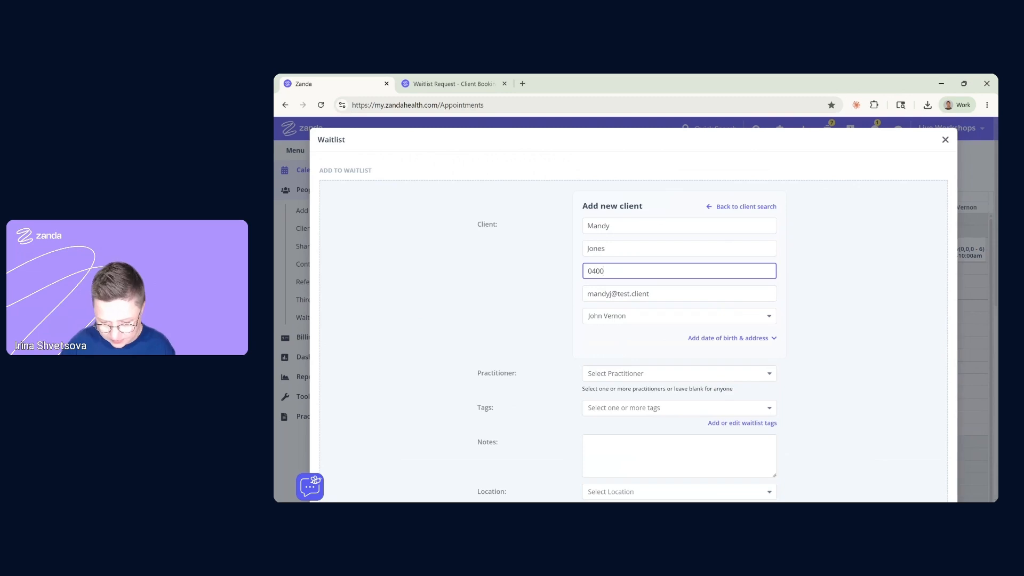
pyautogui.write('000000')
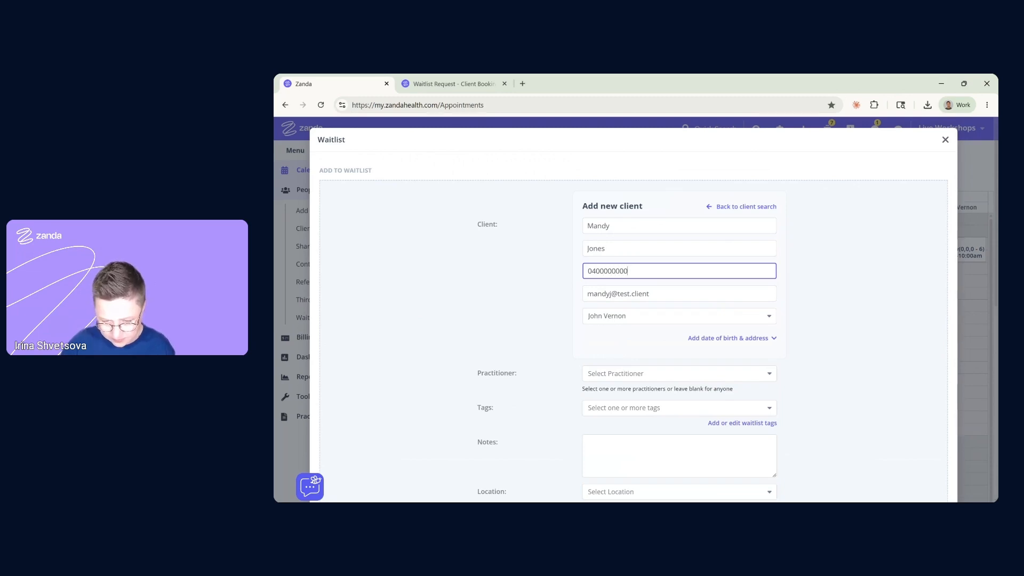
pyautogui.click(538, 319)
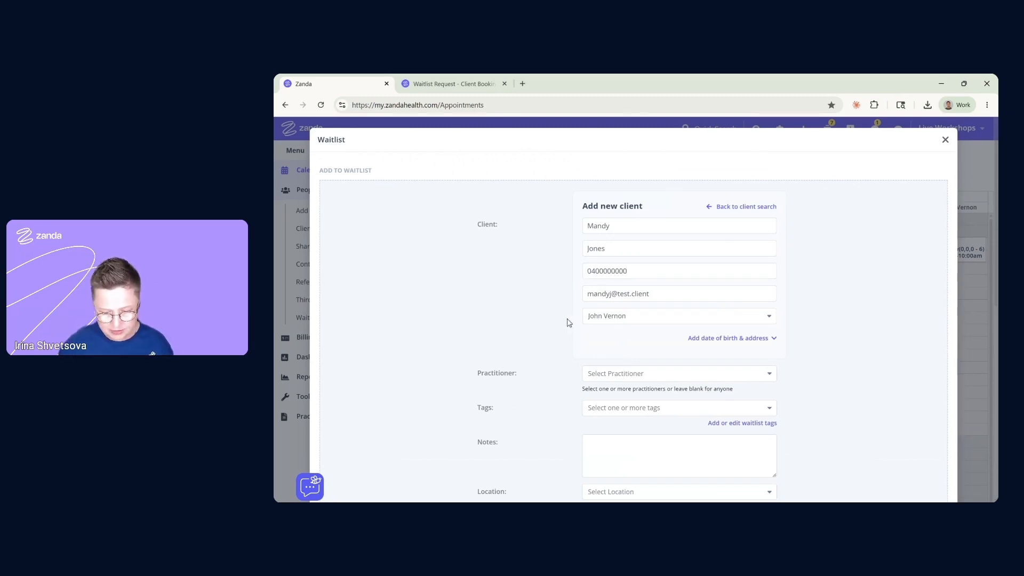
# Assign the second practitioner to the entry and tag it New Client
pyautogui.scroll(-1, 573, 323)
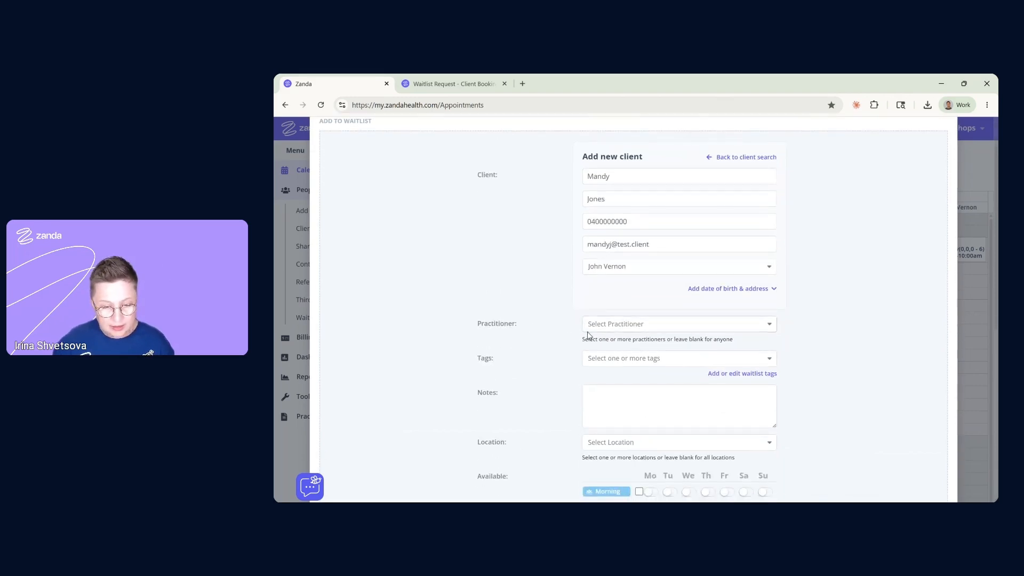
pyautogui.click(598, 331)
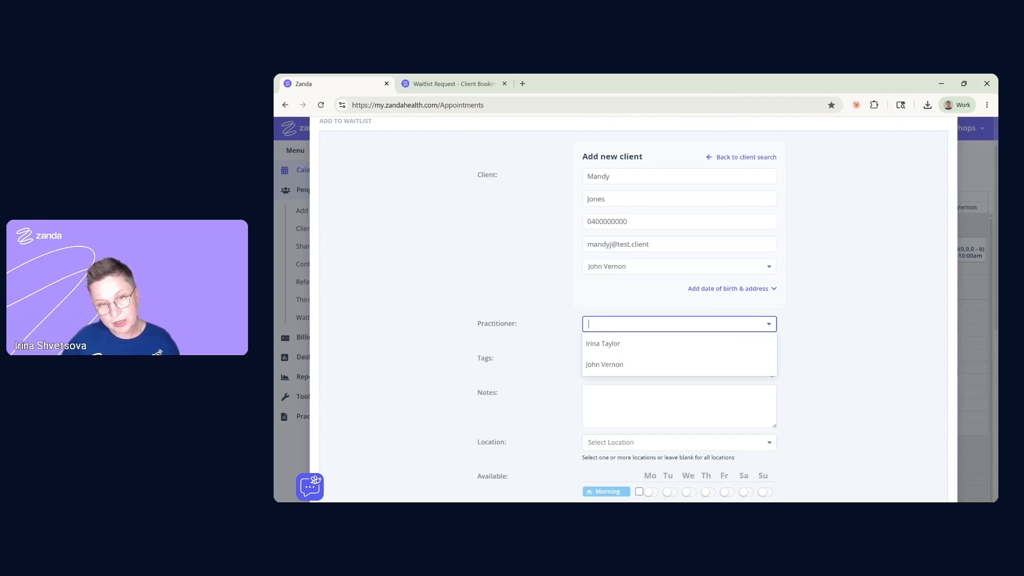
pyautogui.click(616, 368)
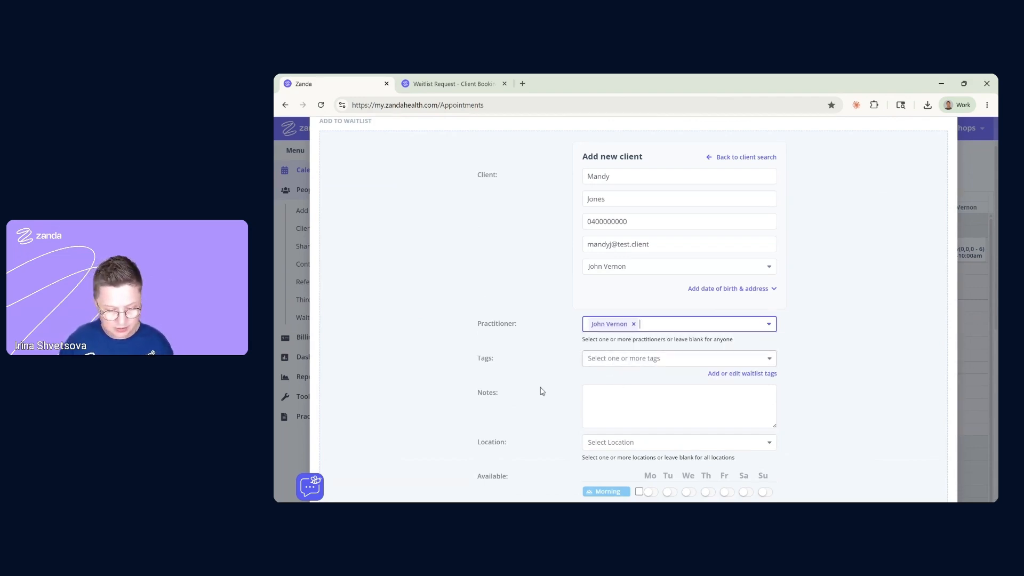
pyautogui.scroll(-1, 534, 341)
pyautogui.click(612, 315)
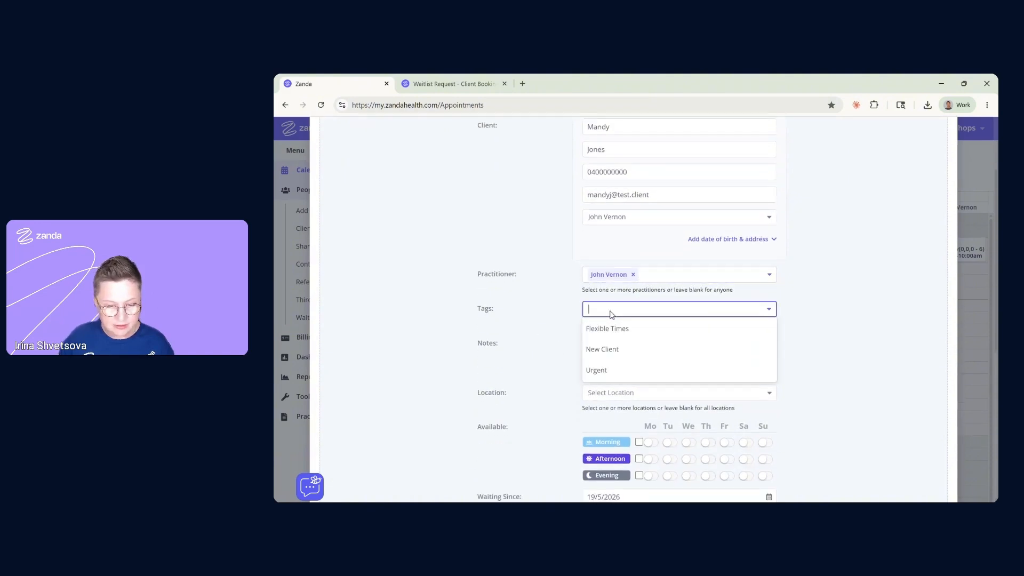
pyautogui.click(600, 351)
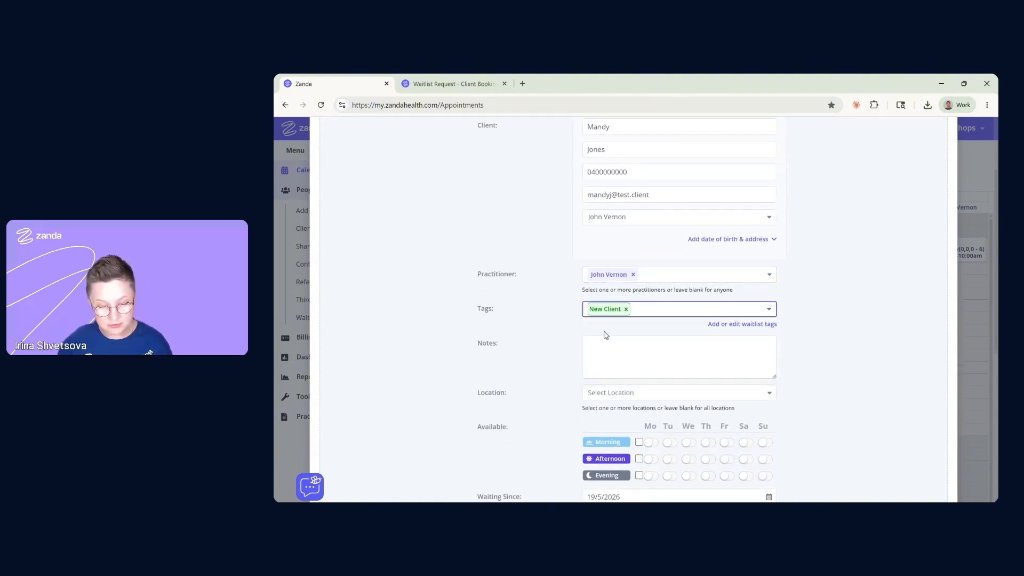
# Note 'new client', set location In Person, and mark weekday mornings and afternoons available
pyautogui.scroll(-1, 607, 335)
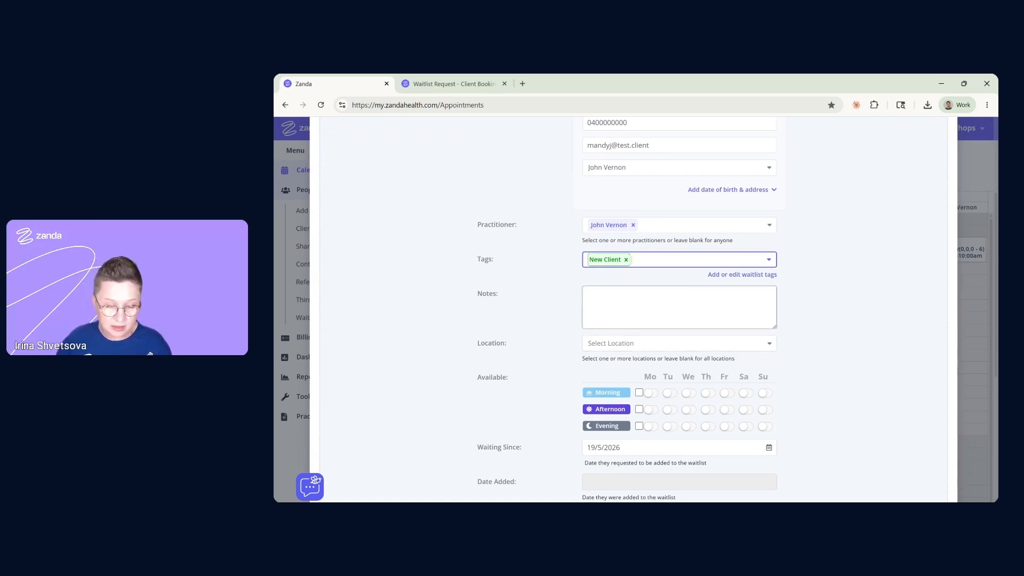
pyautogui.click(640, 312)
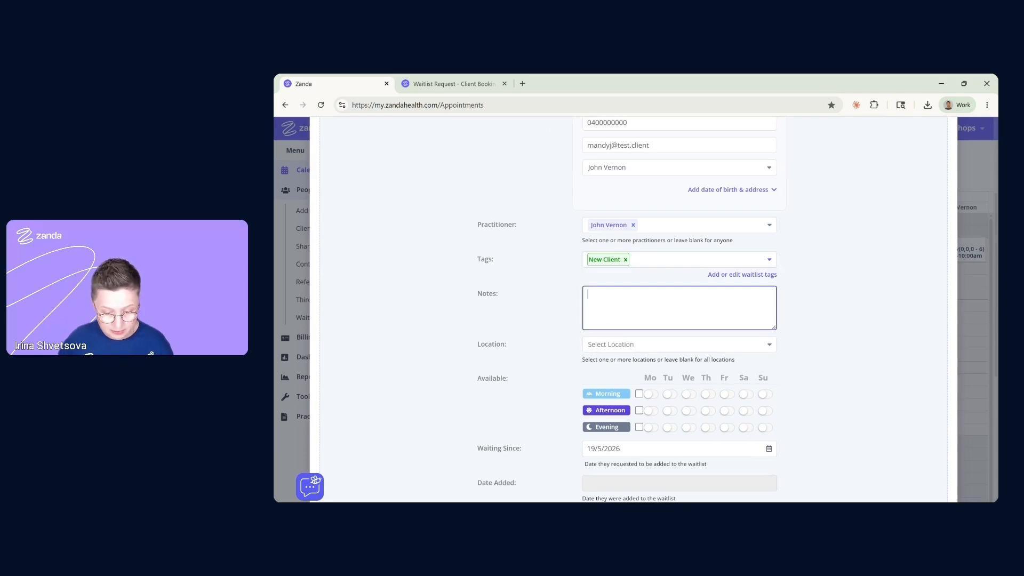
pyautogui.write('new client test')
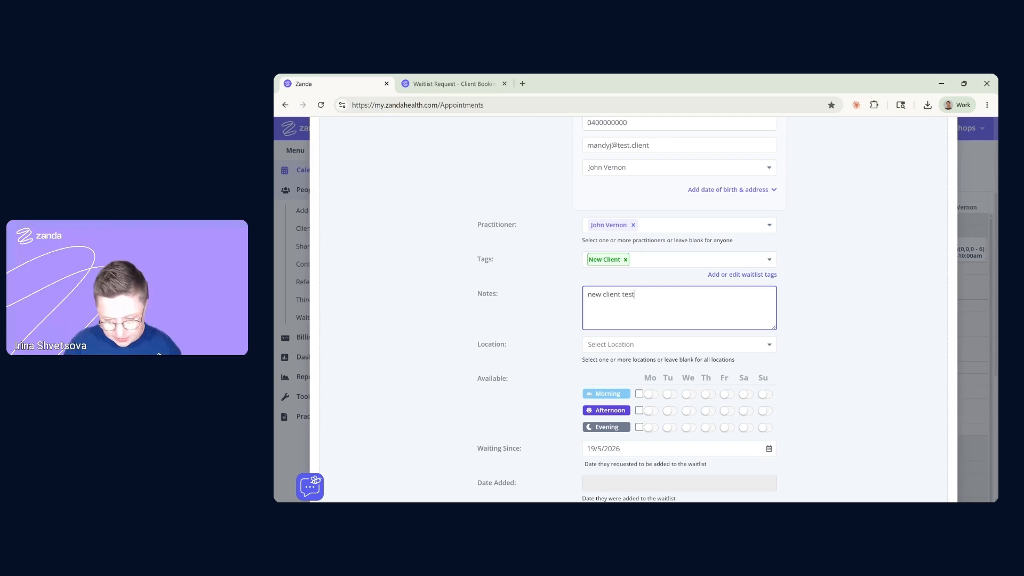
pyautogui.click(633, 346)
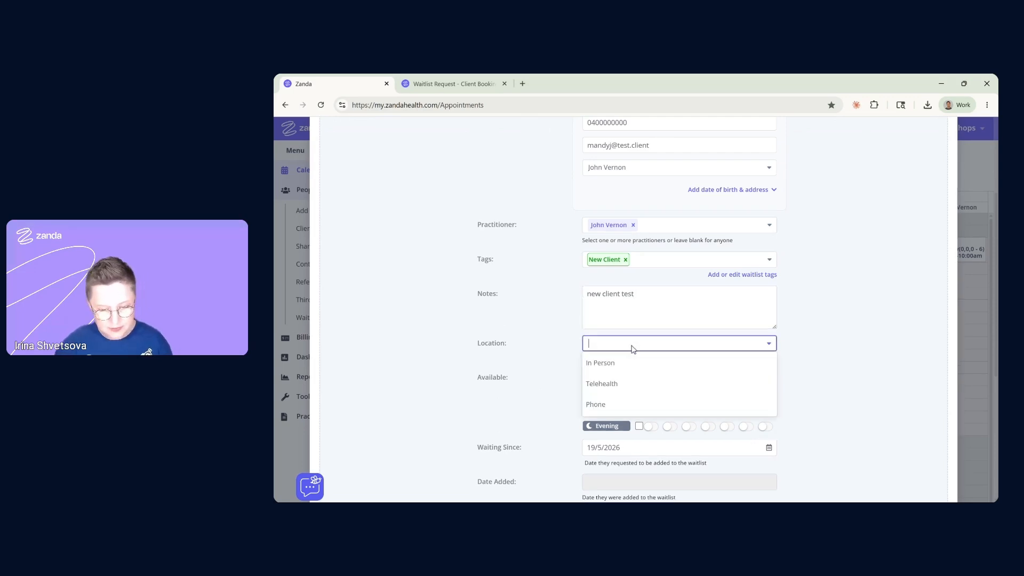
pyautogui.click(608, 368)
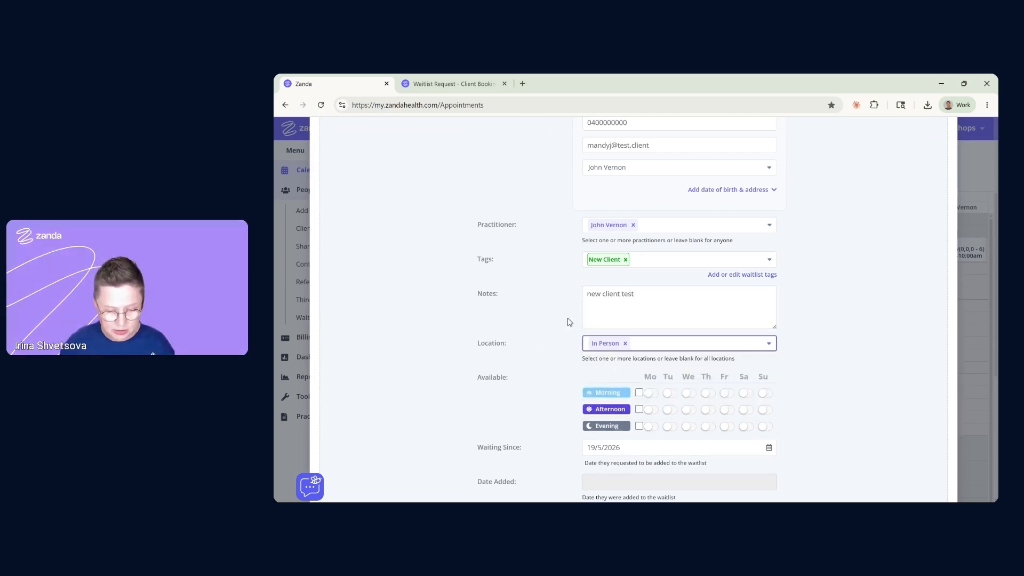
pyautogui.scroll(-1, 570, 323)
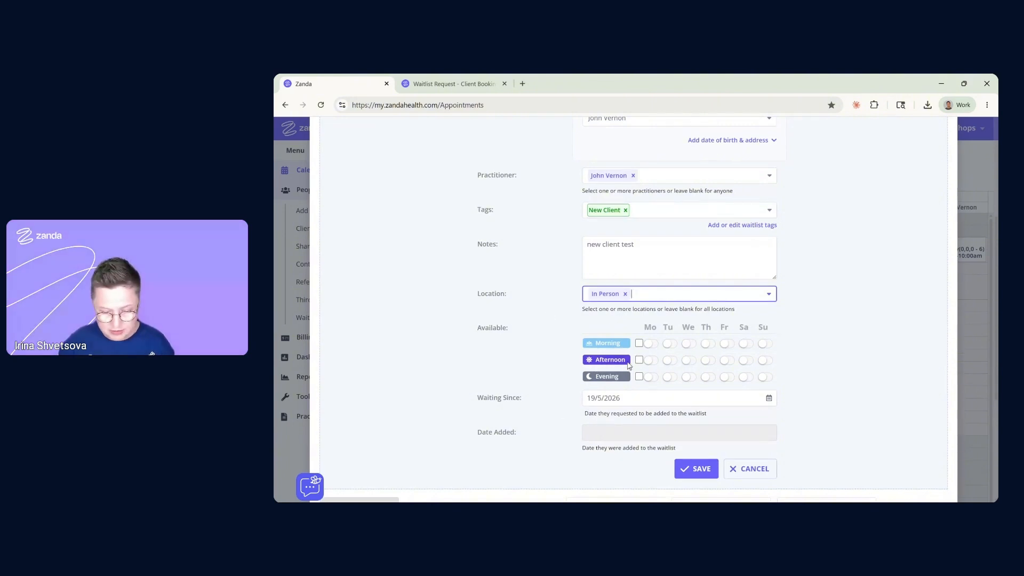
pyautogui.click(640, 344)
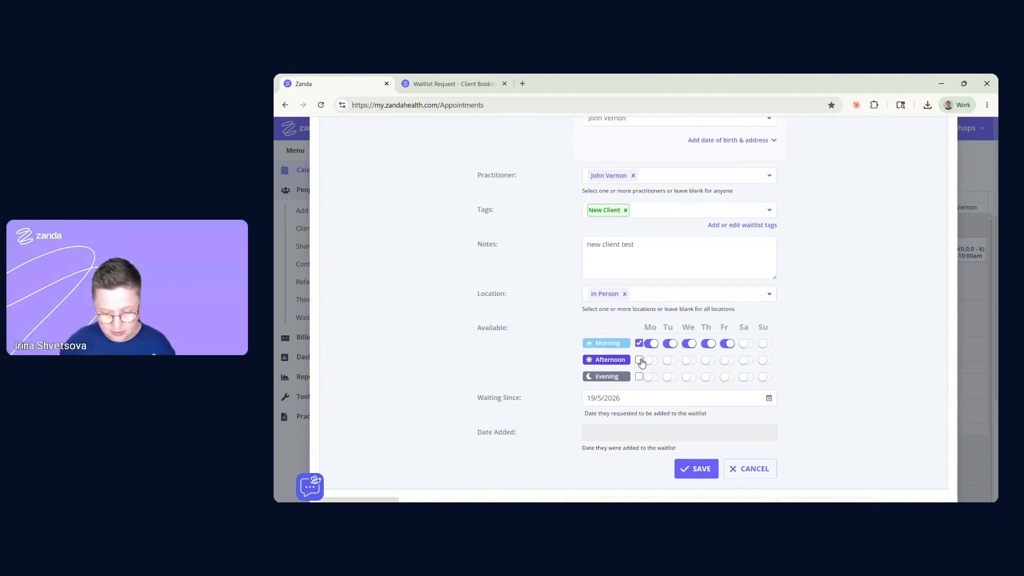
pyautogui.click(640, 361)
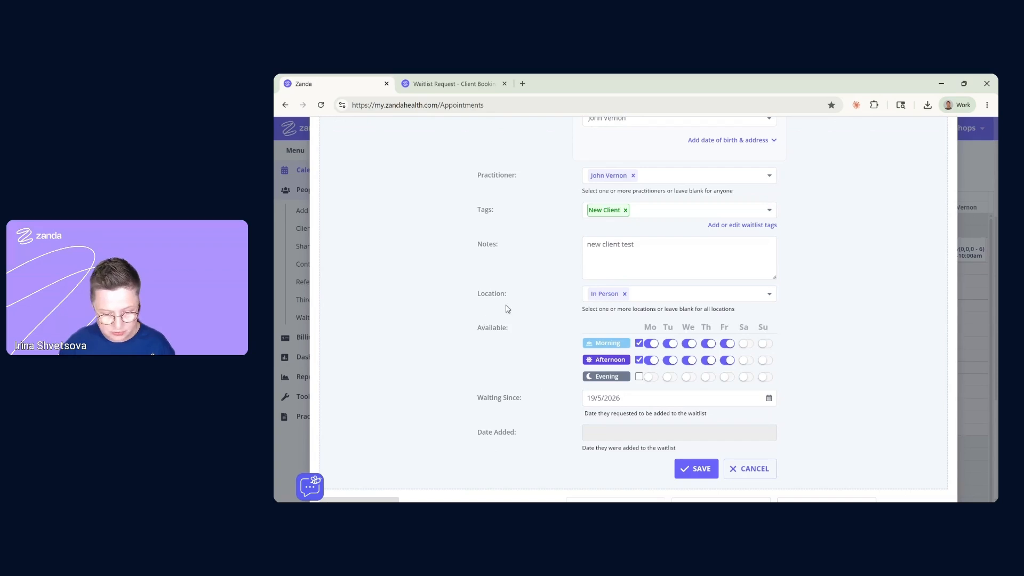
pyautogui.scroll(-2, 507, 309)
# Save the new client's entry, check its New Client tag in the table, and open the row
pyautogui.click(696, 370)
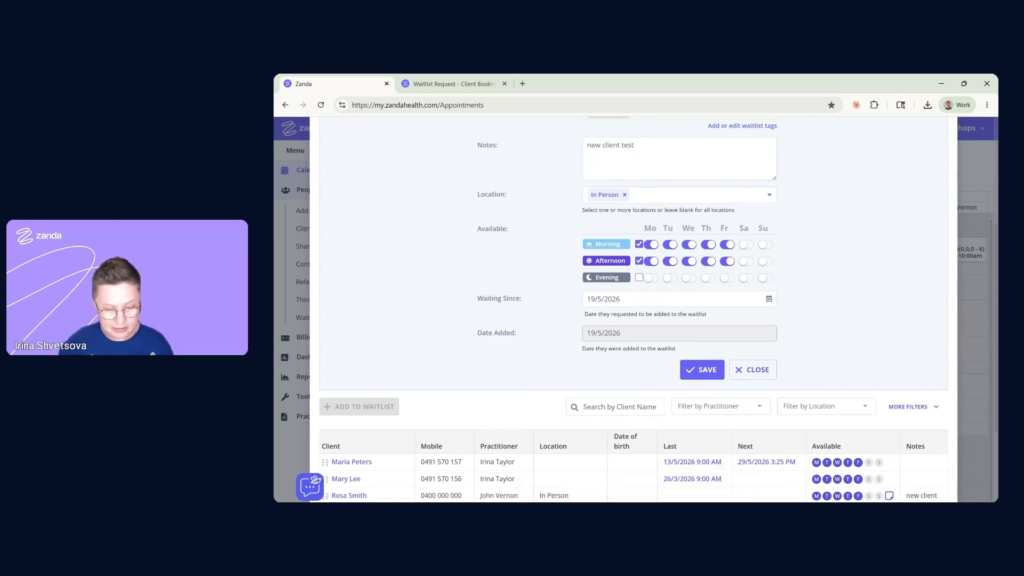
pyautogui.scroll(-1, 611, 342)
pyautogui.scroll(-1, 611, 342)
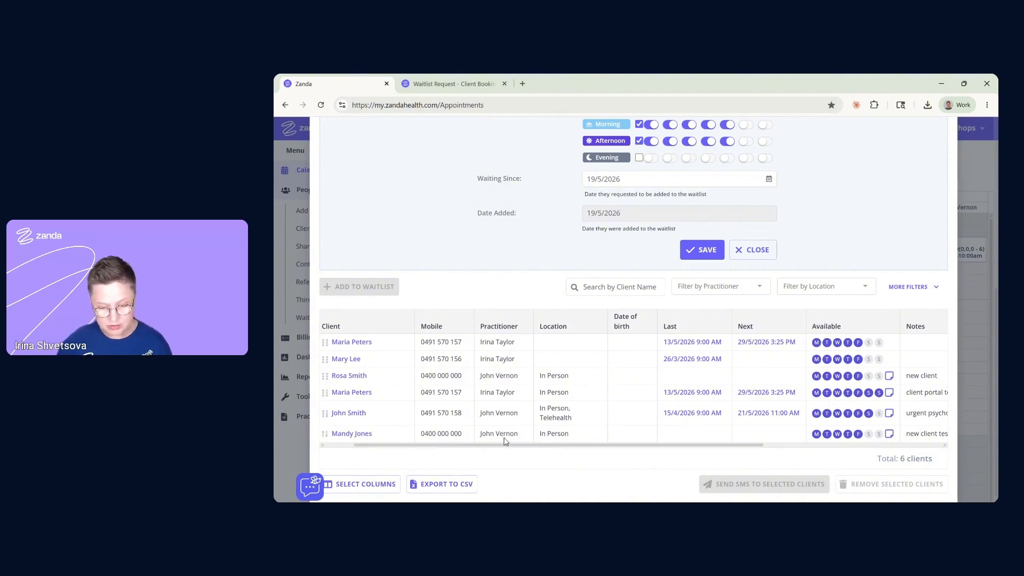
pyautogui.moveTo(524, 448); pyautogui.dragTo(699, 463)
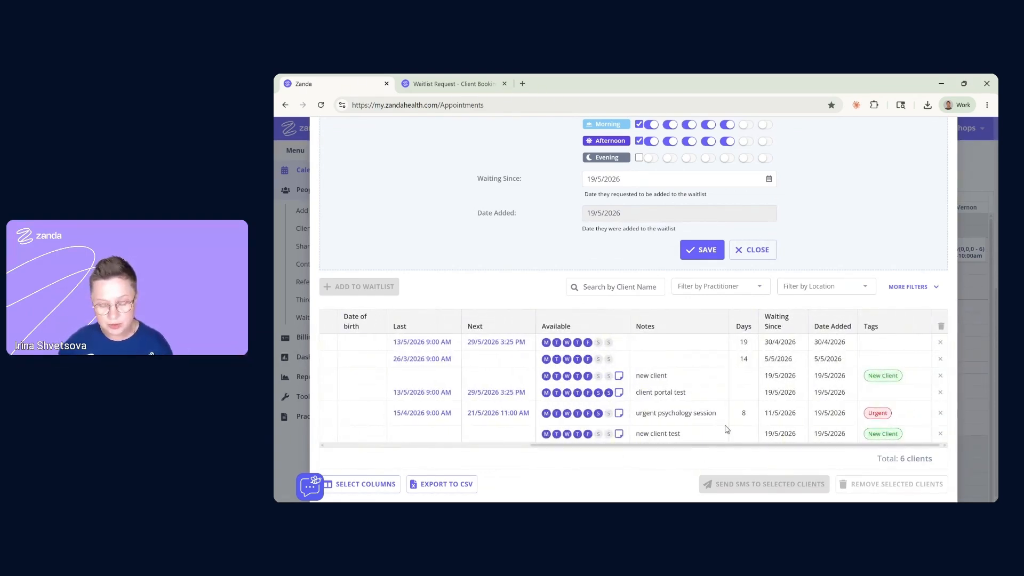
pyautogui.click(707, 433)
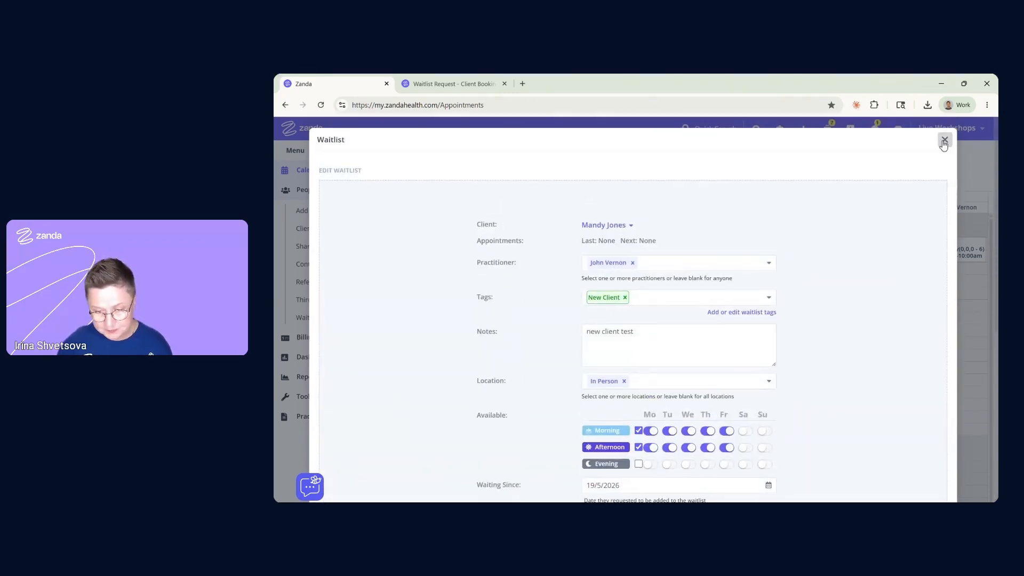
# Close the client's waitlist entry and open the practice Settings
pyautogui.click(945, 140)
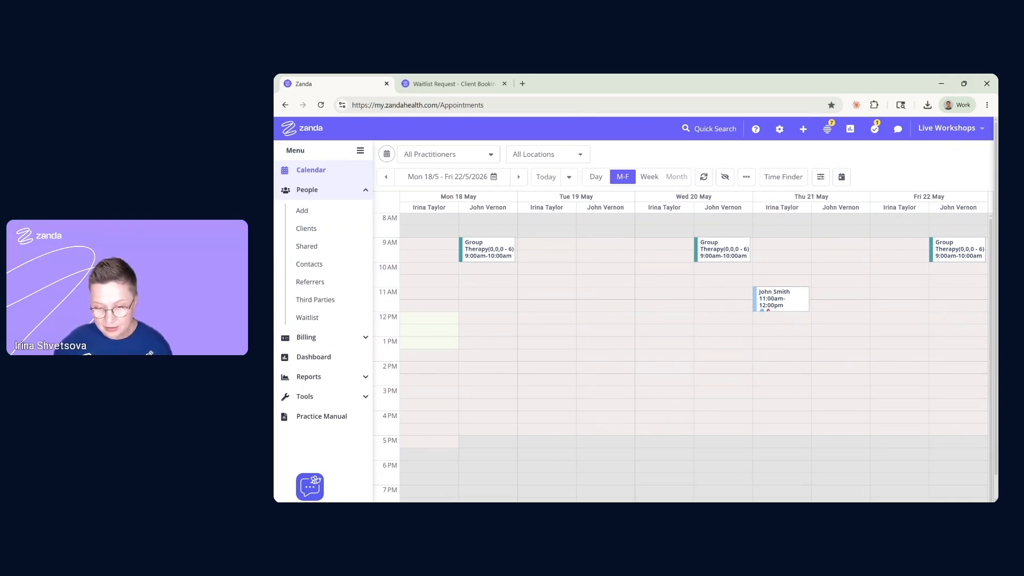
pyautogui.click(779, 129)
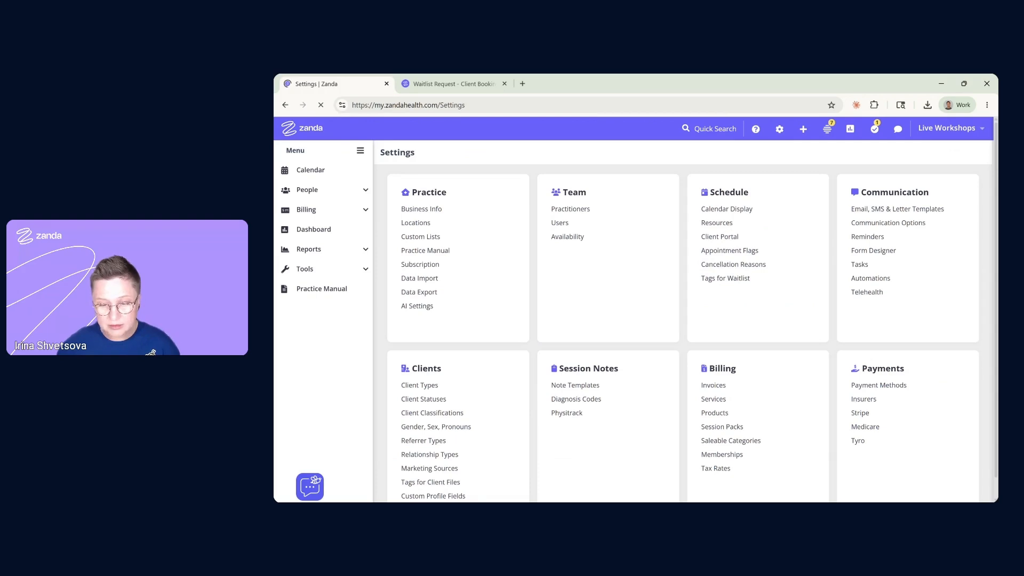
# Save the Client Portal access settings with Accept Waitlist Requests left on
pyautogui.click(729, 236)
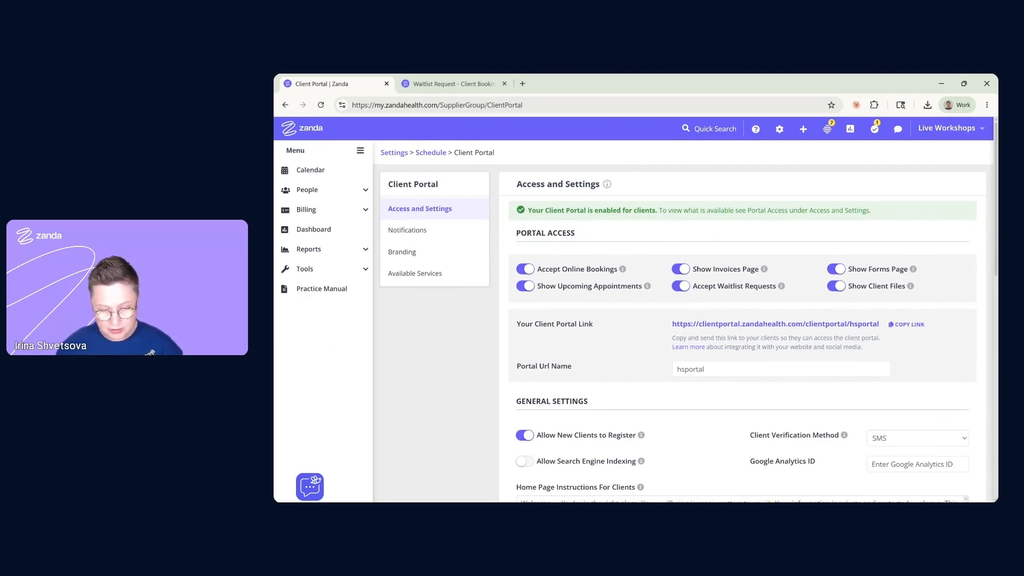
pyautogui.scroll(-1, 642, 237)
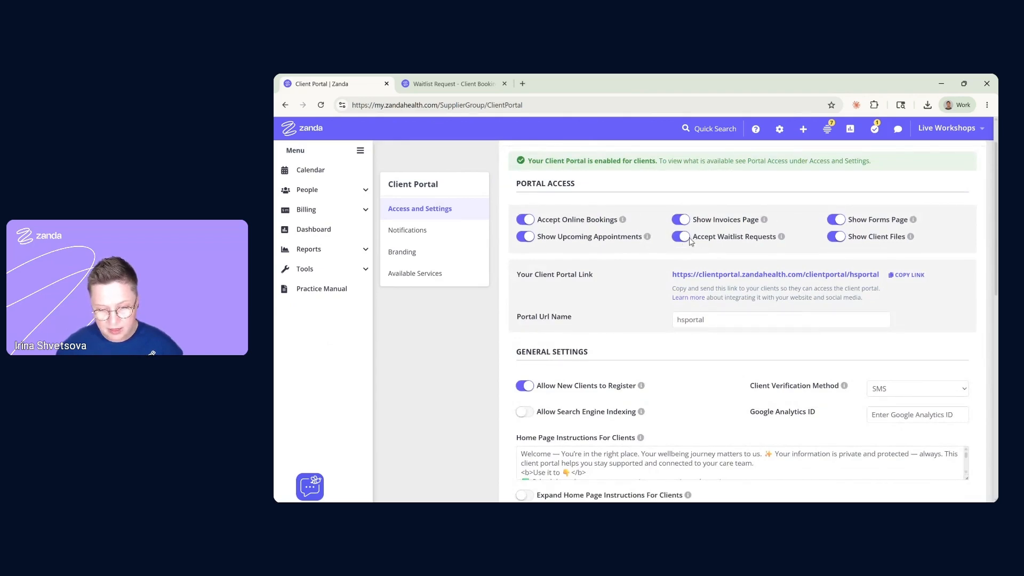
pyautogui.scroll(-10, 809, 256)
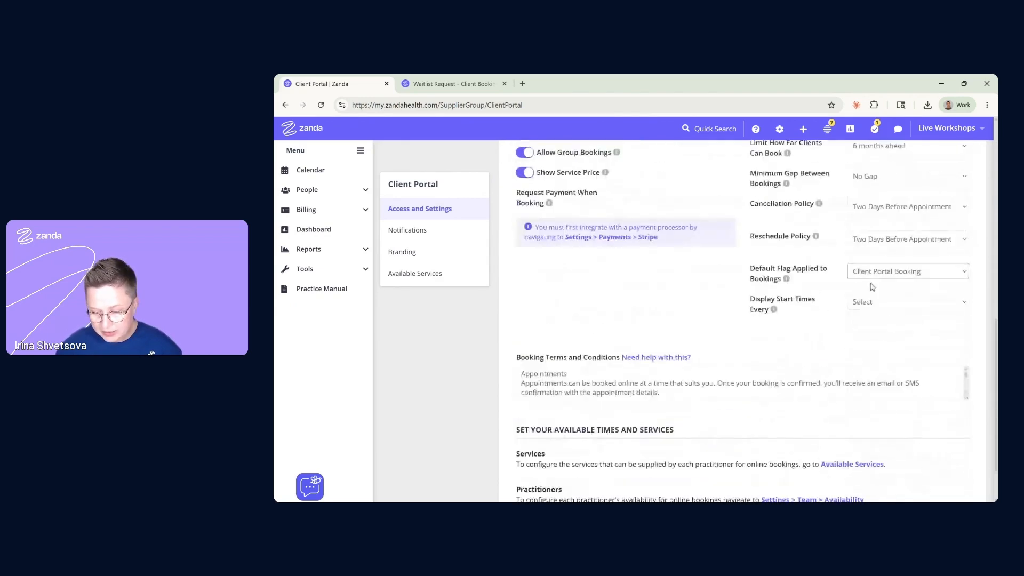
pyautogui.click(945, 489)
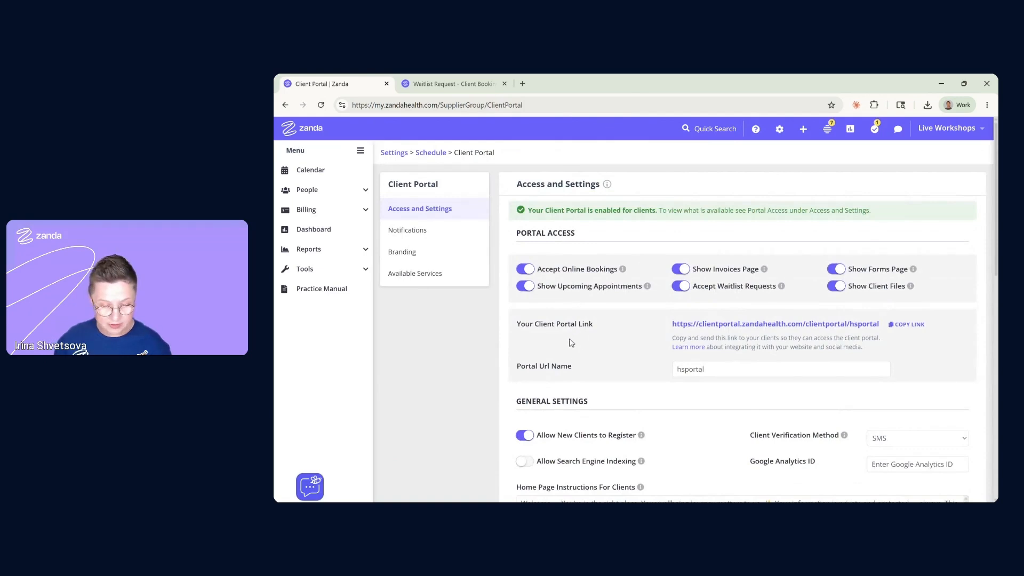
# Save Client Portal notifications with waitlist alerts on and no extra email recipients
pyautogui.click(424, 235)
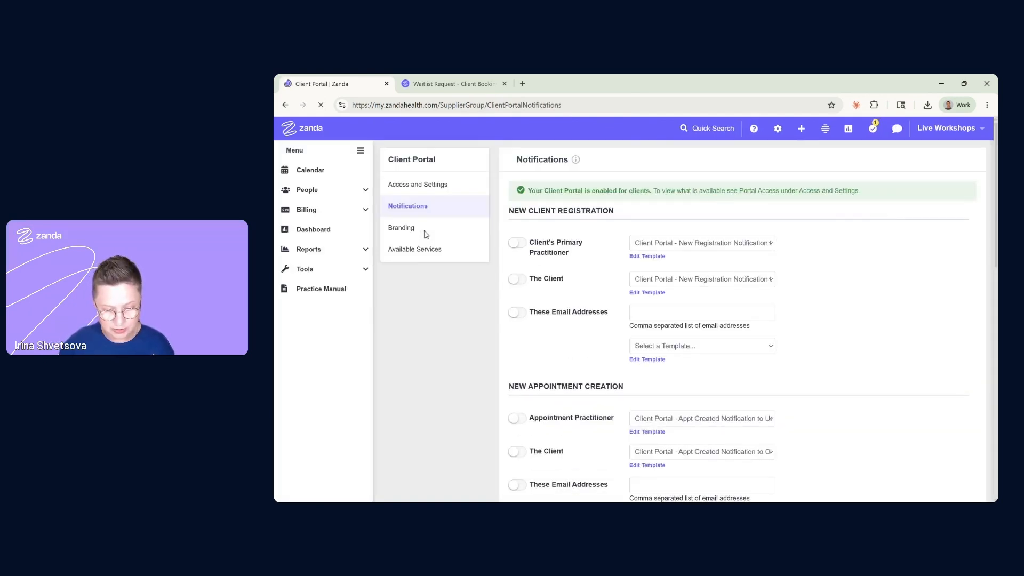
pyautogui.scroll(-5, 604, 287)
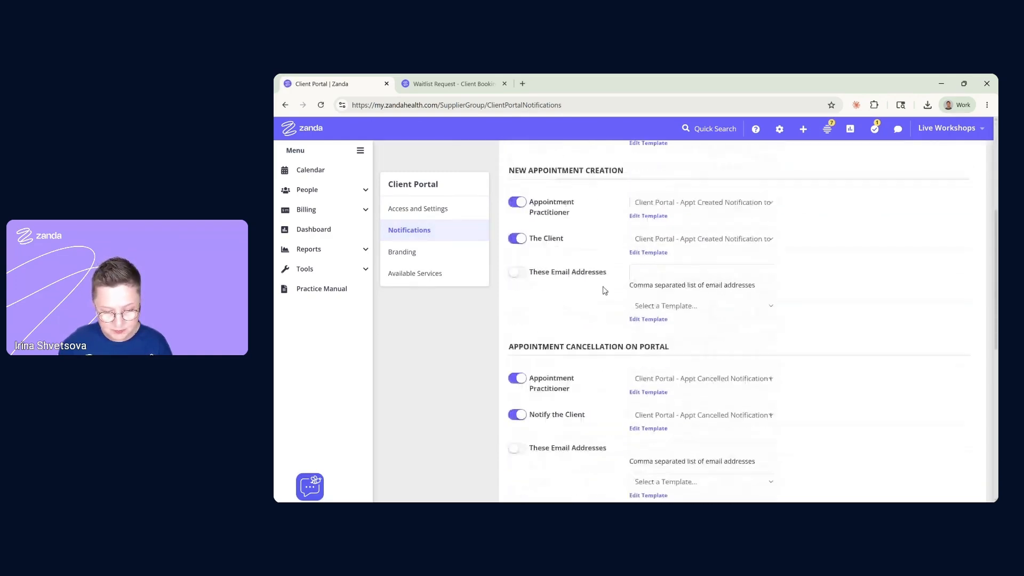
pyautogui.scroll(-4, 604, 290)
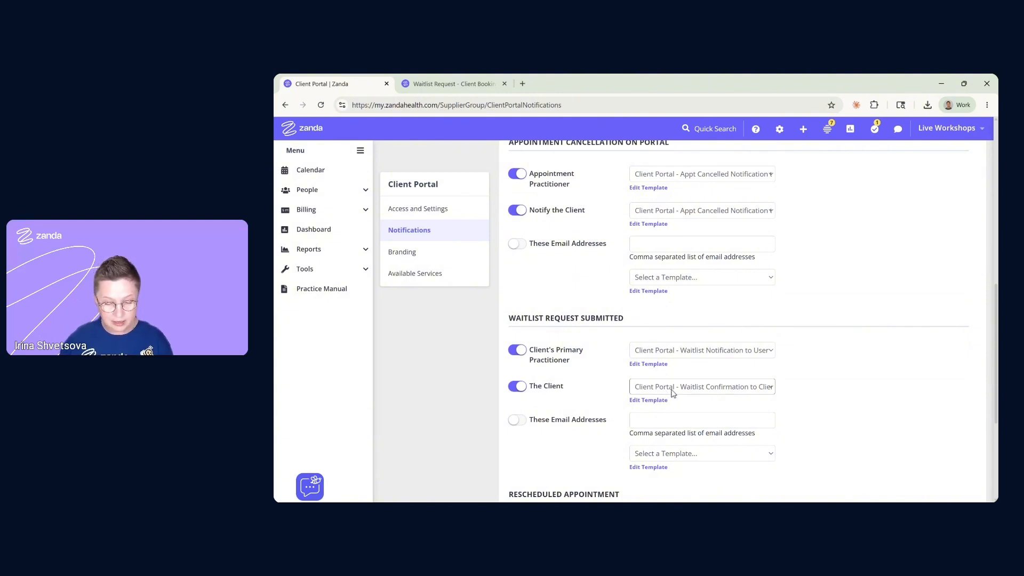
pyautogui.scroll(-1, 673, 393)
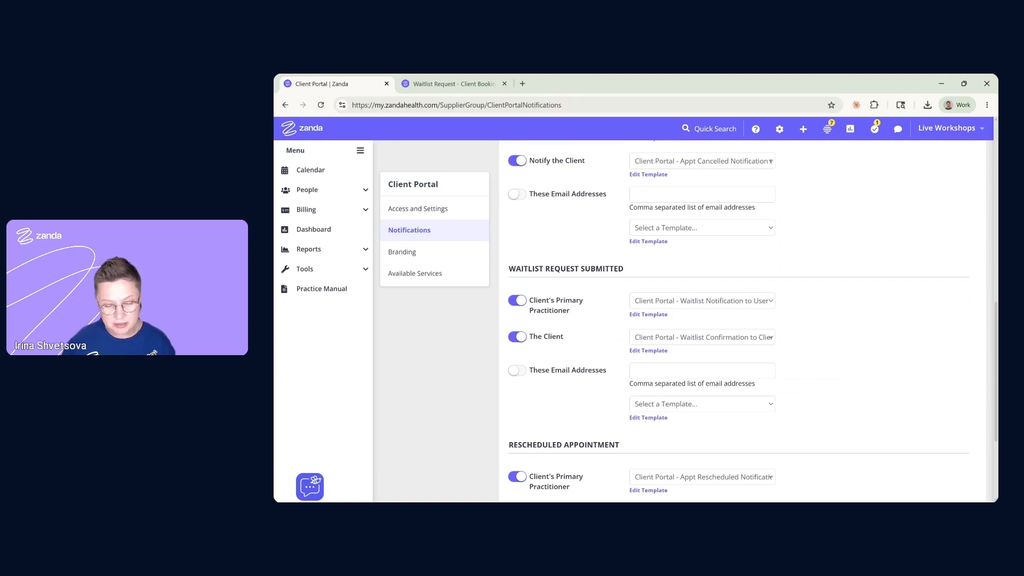
pyautogui.click(655, 371)
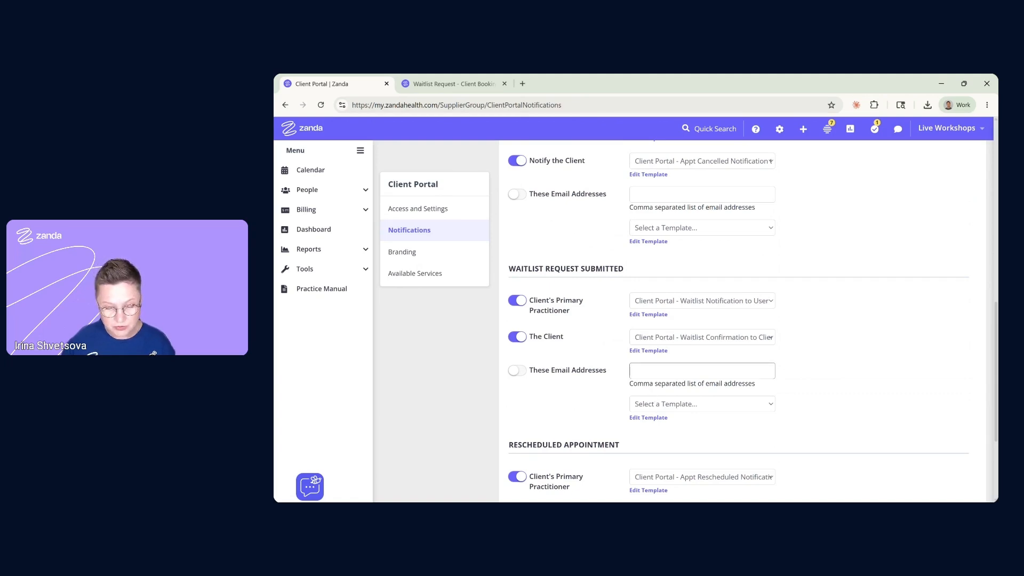
pyautogui.click(616, 391)
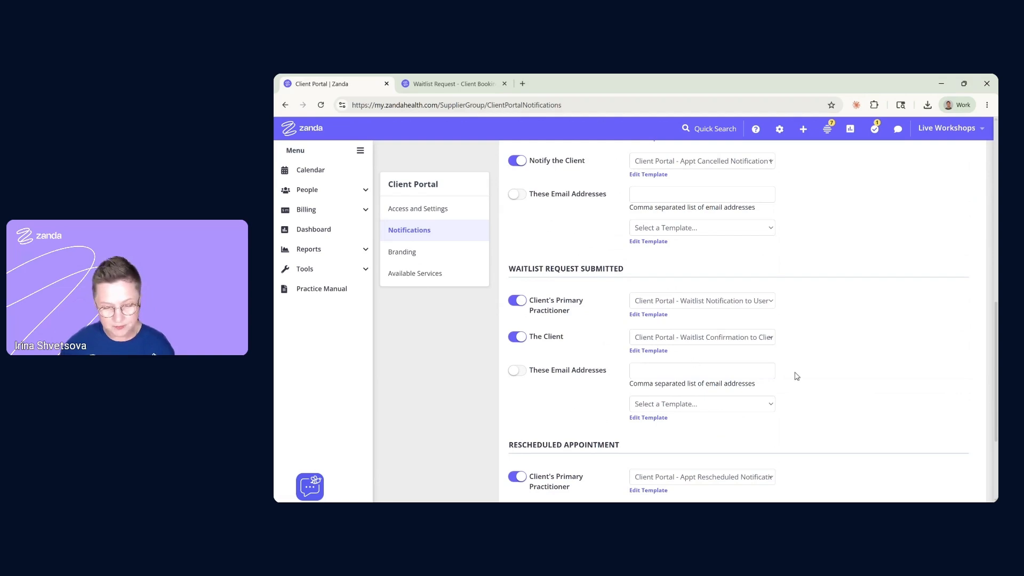
pyautogui.scroll(-3, 795, 376)
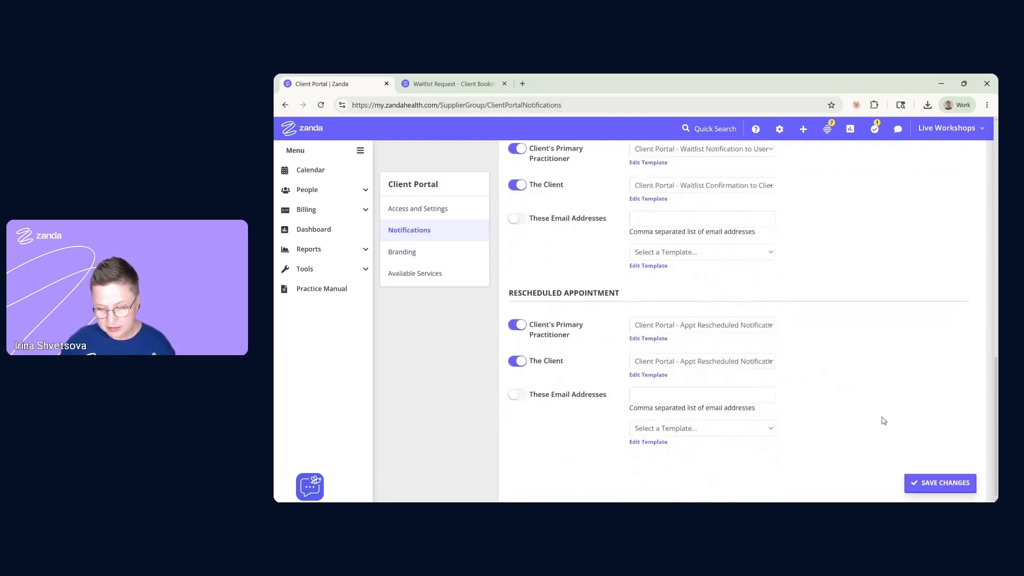
pyautogui.click(938, 490)
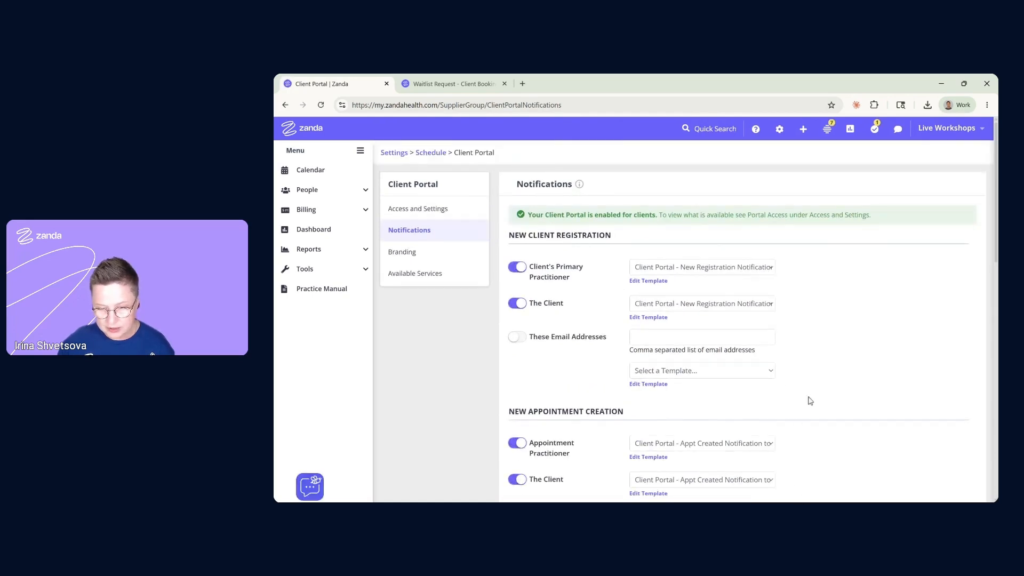
# Open the Practice Hive panel and its notification settings
pyautogui.click(827, 131)
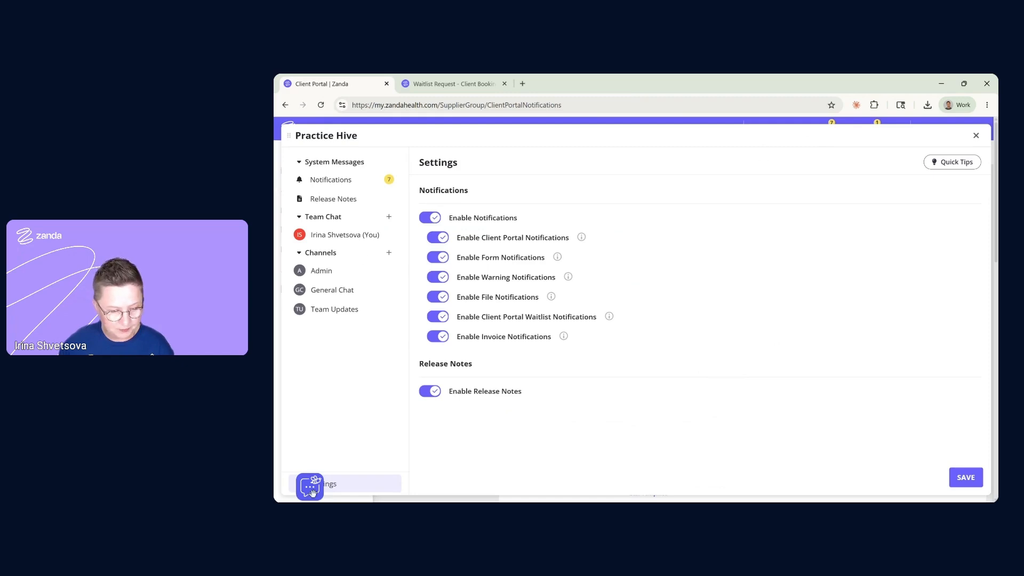
pyautogui.moveTo(310, 486); pyautogui.dragTo(319, 373)
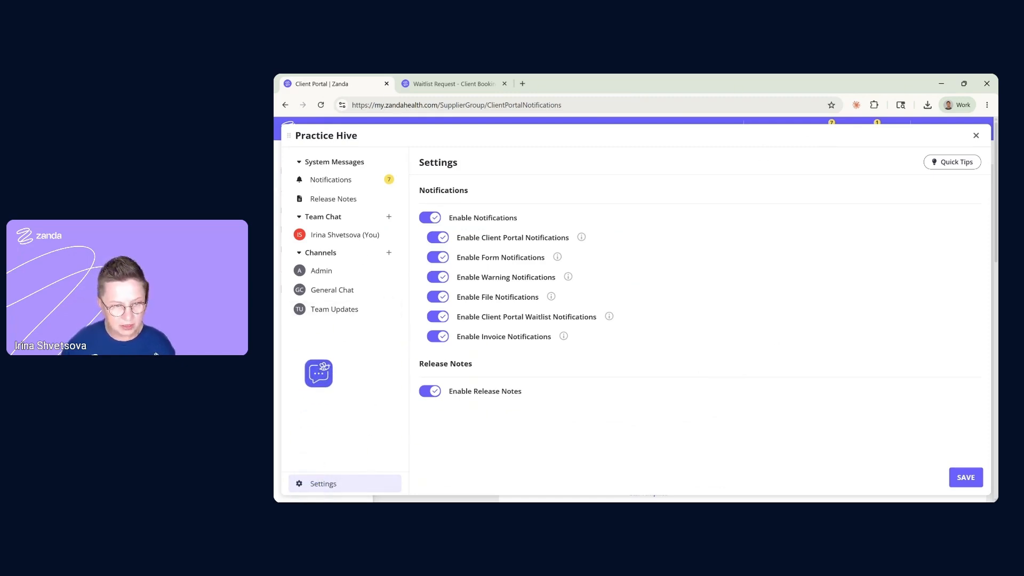
pyautogui.click(336, 179)
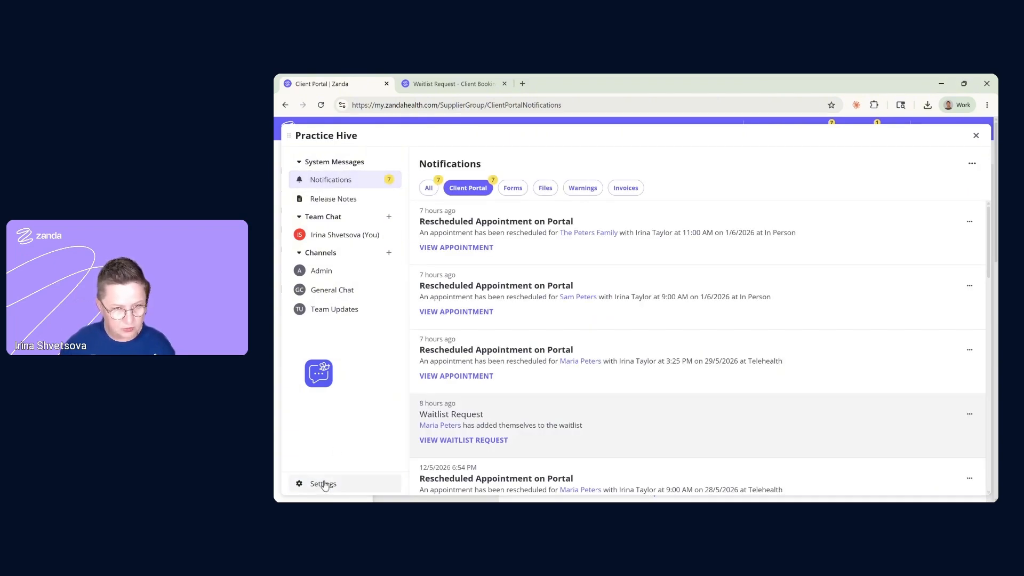
pyautogui.click(327, 486)
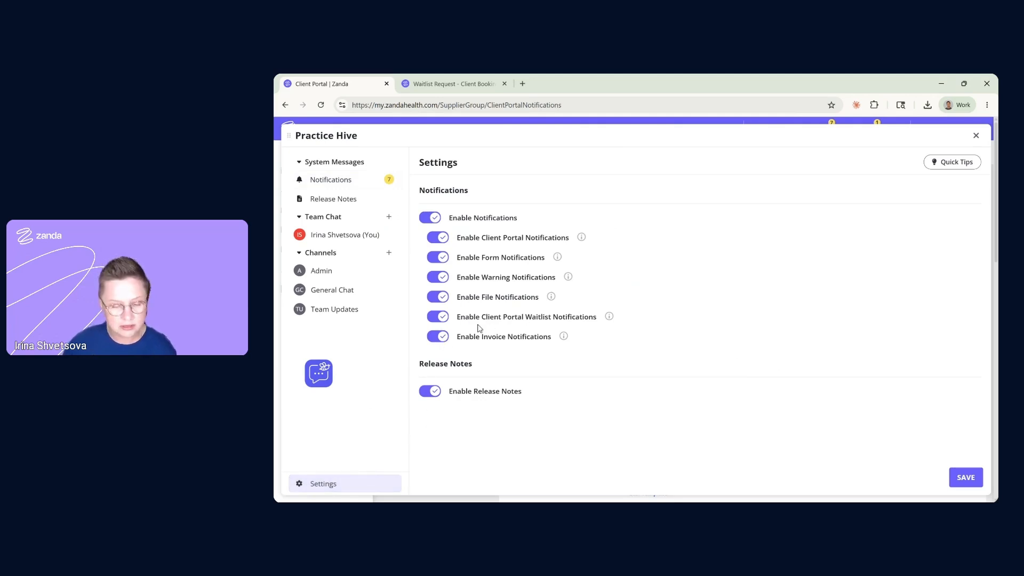
# Save the settings with Client Portal Waitlist Notifications on, then scroll down to the Waitlist Request
pyautogui.click(438, 319)
pyautogui.click(437, 319)
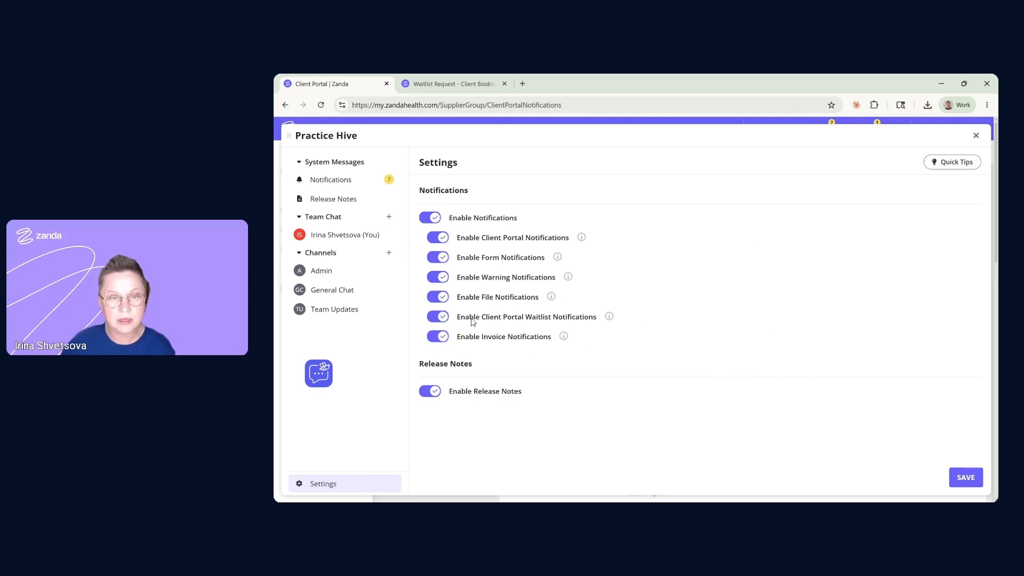
pyautogui.click(965, 478)
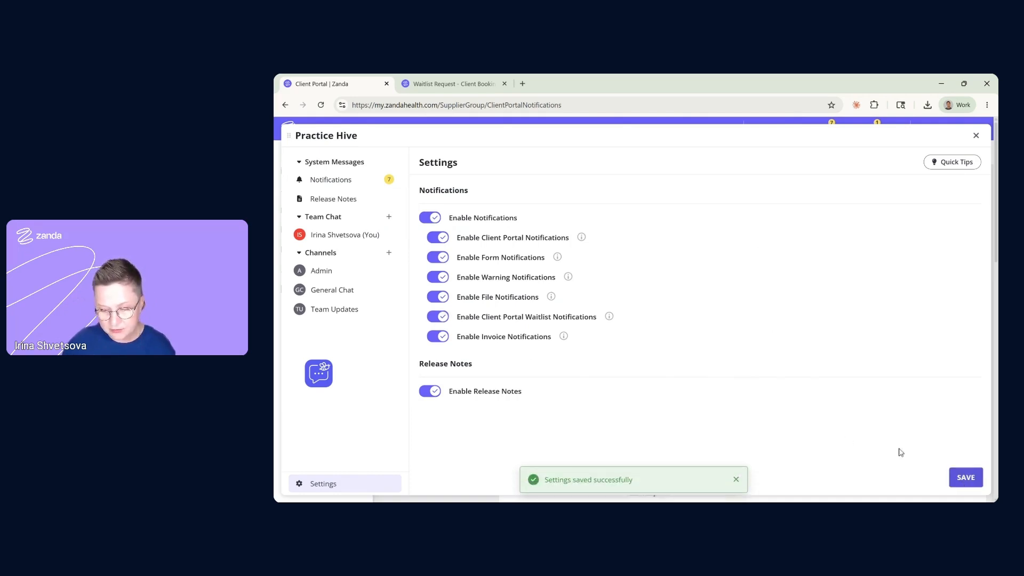
pyautogui.scroll(-4, 473, 215)
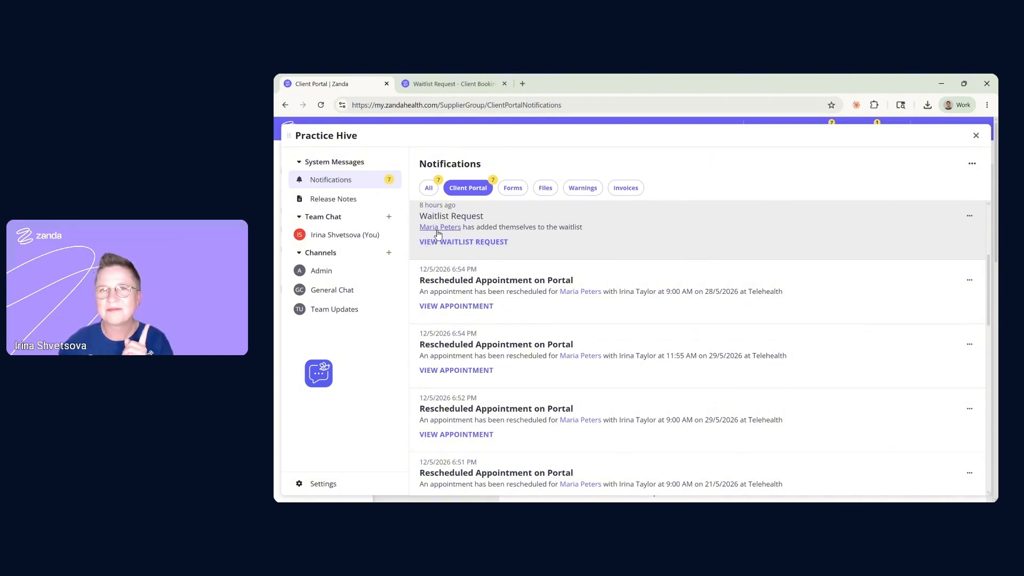
# Open the waitlist from the request notification, scroll across its six clients, and close it
pyautogui.click(491, 244)
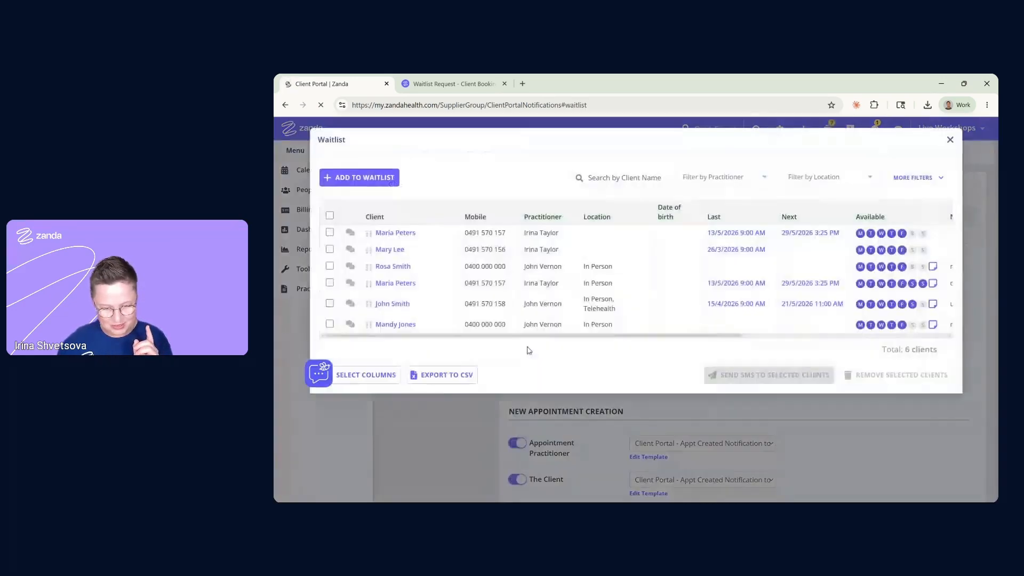
pyautogui.moveTo(668, 337); pyautogui.dragTo(555, 335)
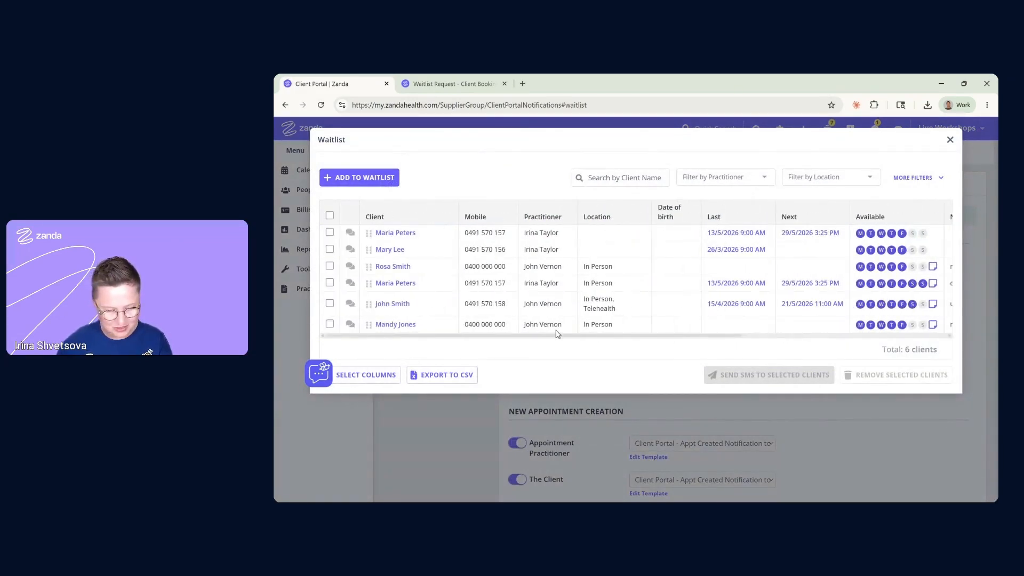
pyautogui.click(950, 139)
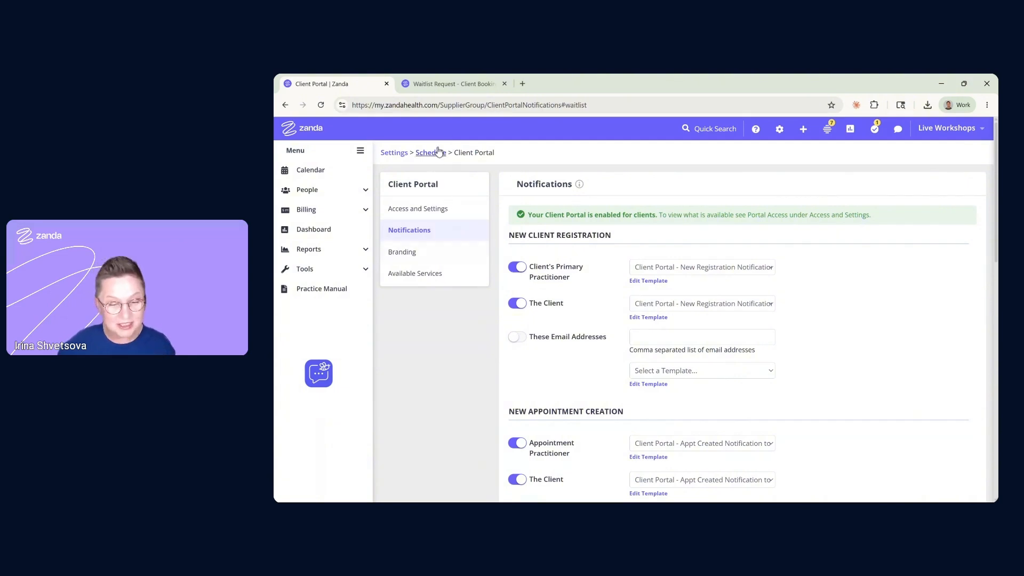
# Go to the Client Portal home page and open the Waitlist card's Request to Join form
pyautogui.click(453, 85)
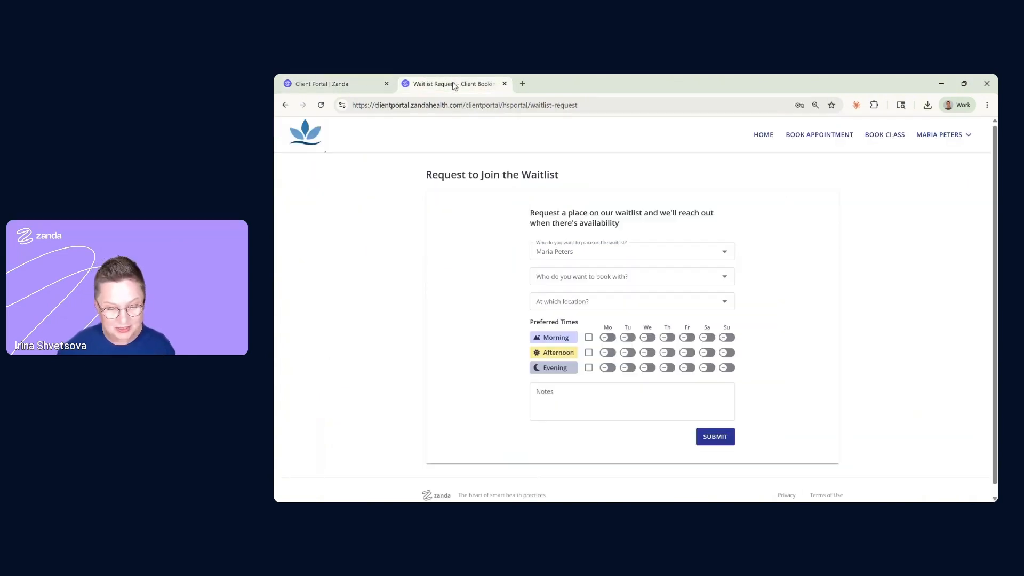
pyautogui.click(307, 139)
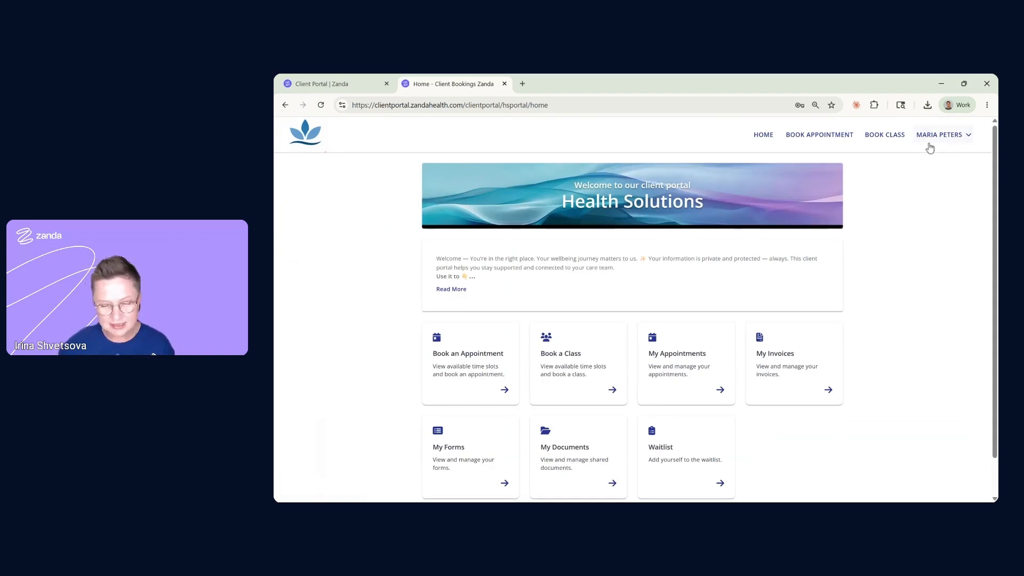
pyautogui.scroll(-1, 927, 226)
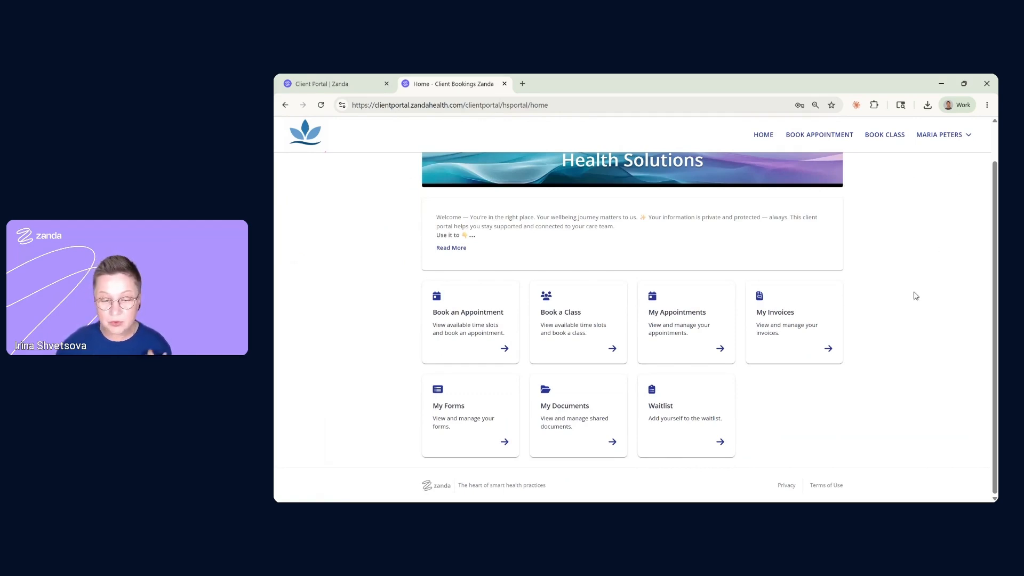
pyautogui.click(679, 405)
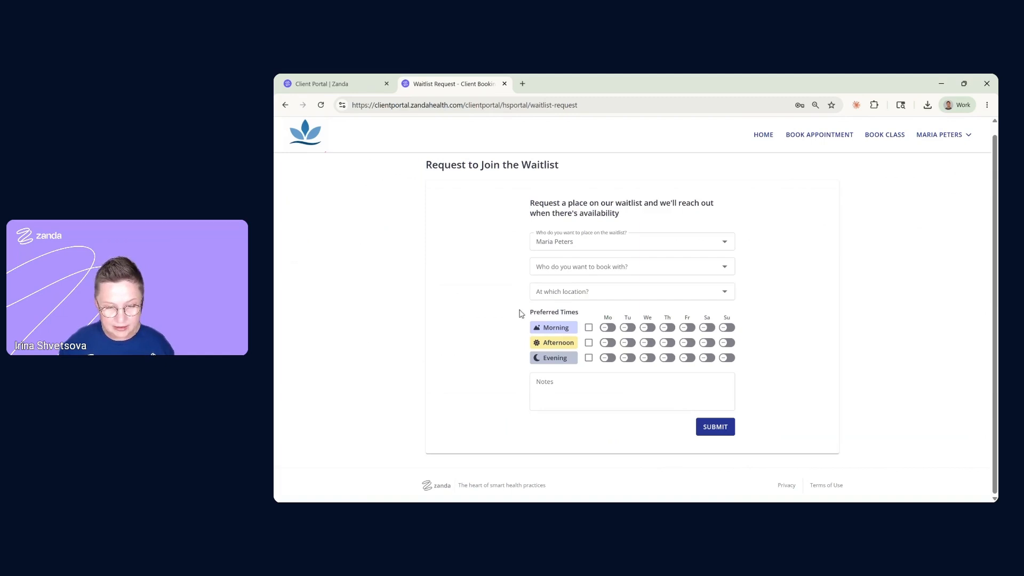
pyautogui.scroll(1, 522, 312)
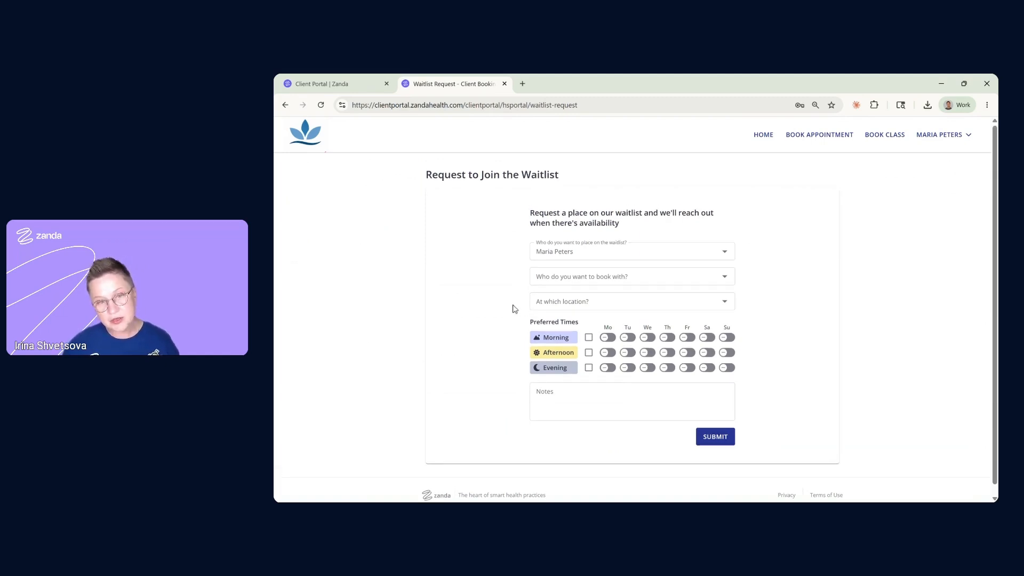
# Request both practitioners with In Person and Telehealth as preferred locations
pyautogui.click(613, 276)
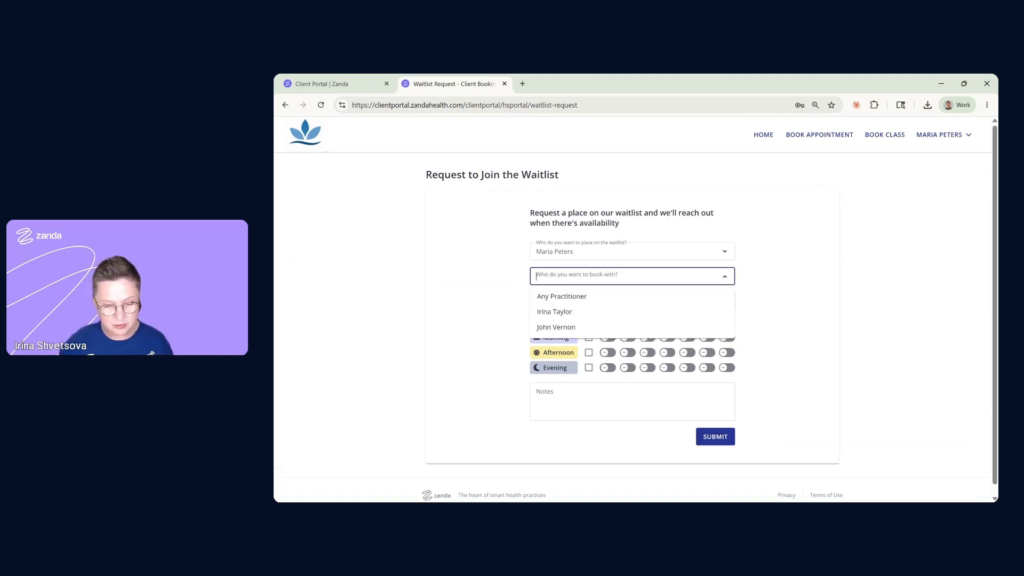
pyautogui.click(554, 312)
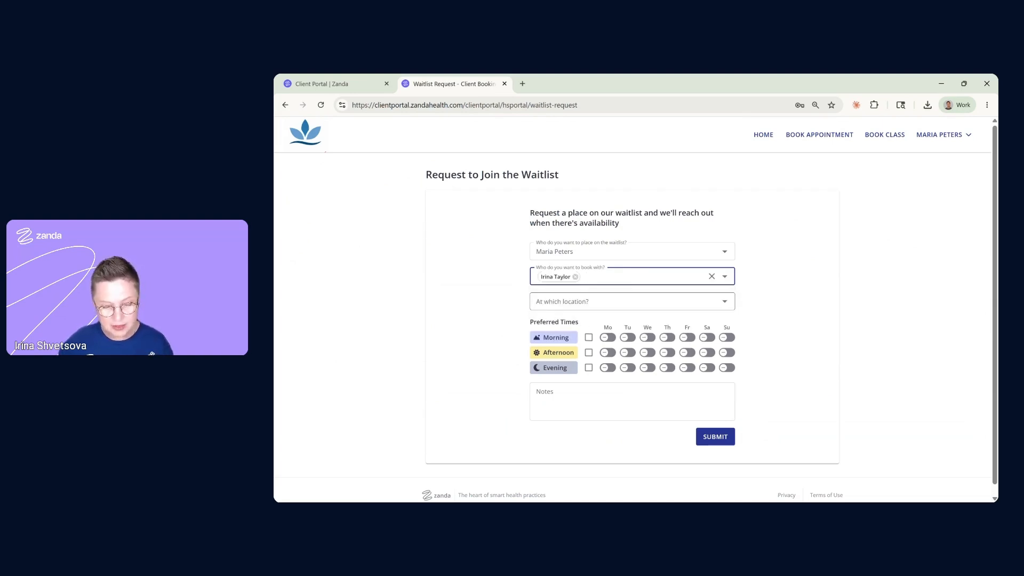
pyautogui.click(582, 302)
pyautogui.click(557, 336)
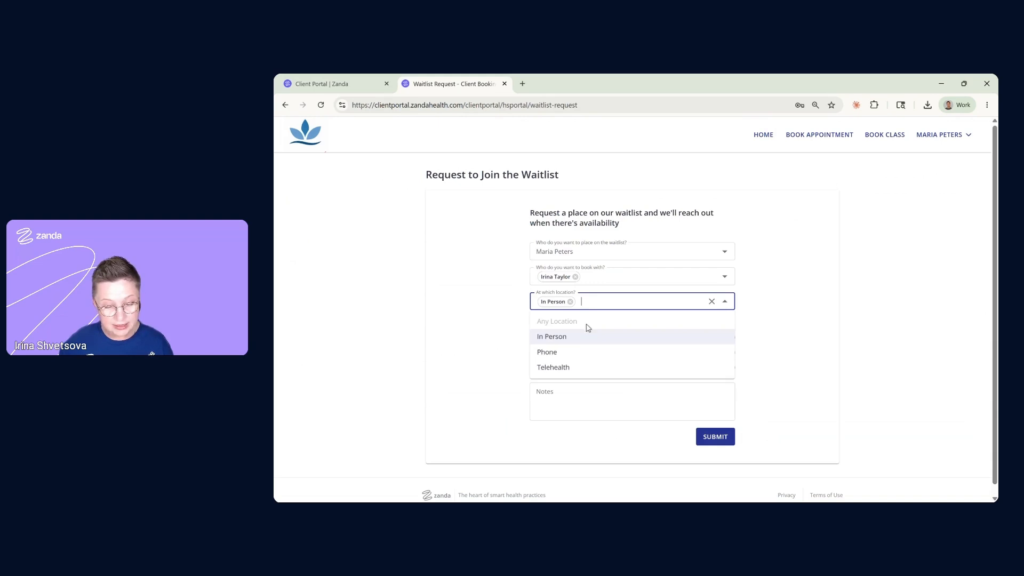
pyautogui.click(567, 367)
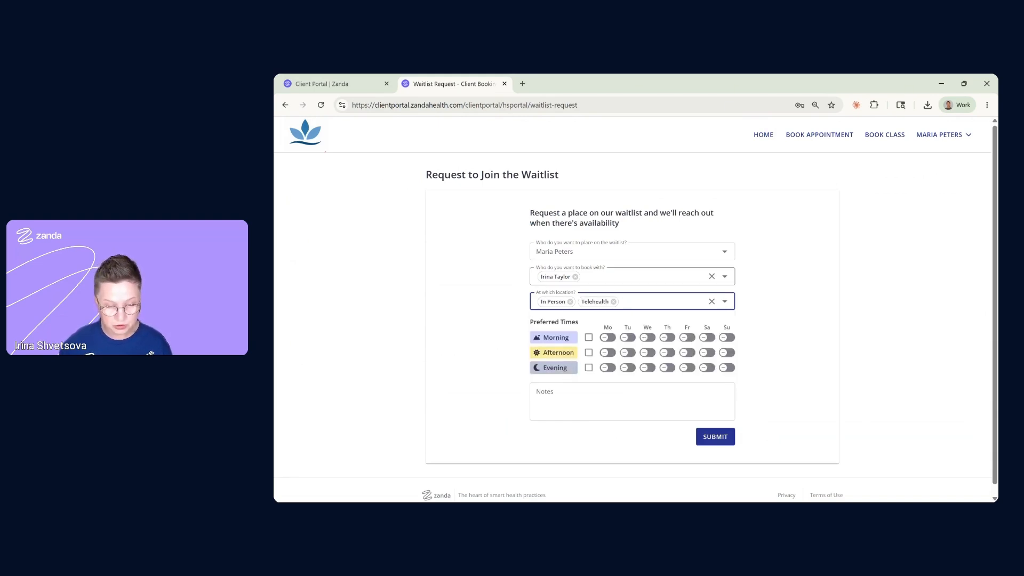
pyautogui.click(657, 277)
pyautogui.click(575, 328)
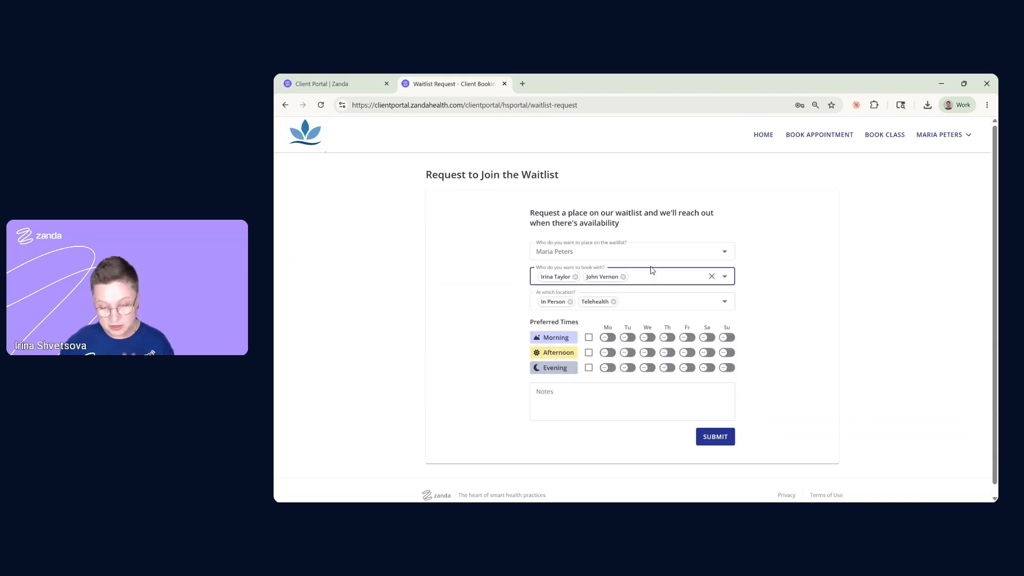
# Prefer weekday mornings and evenings plus all Saturday slots, leaving the notes empty
pyautogui.click(589, 337)
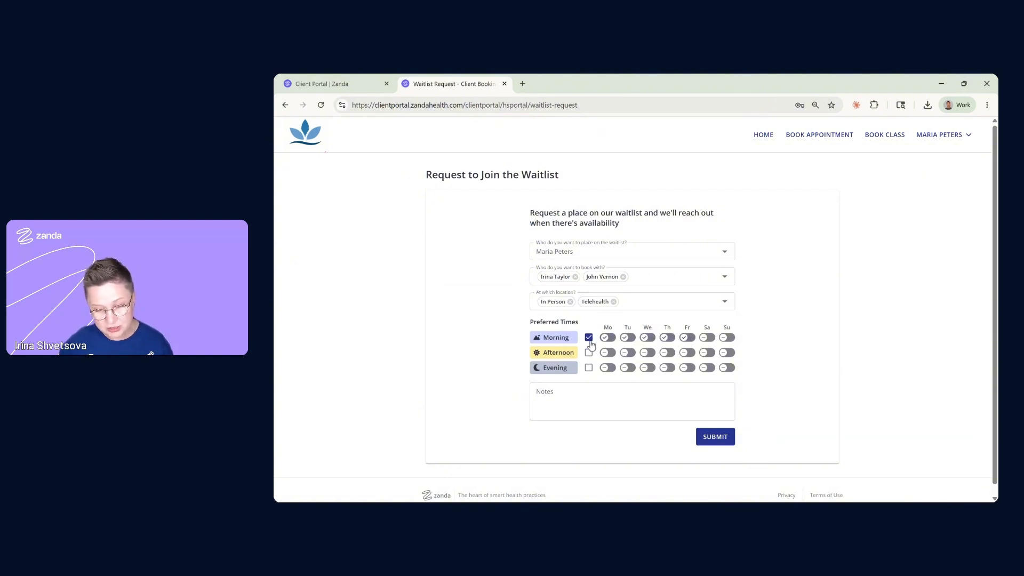
pyautogui.click(589, 368)
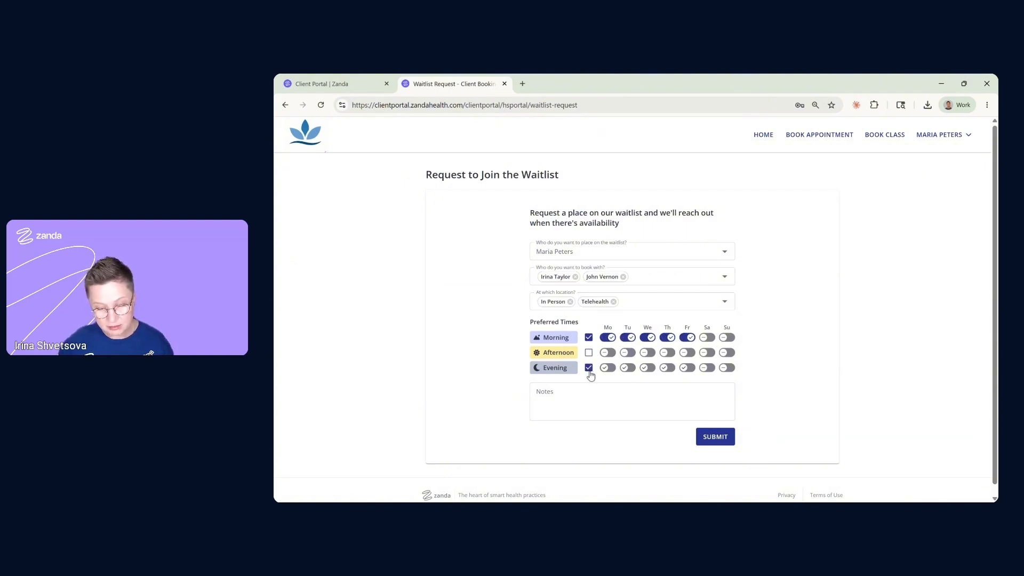
pyautogui.click(707, 367)
pyautogui.click(709, 353)
pyautogui.click(708, 337)
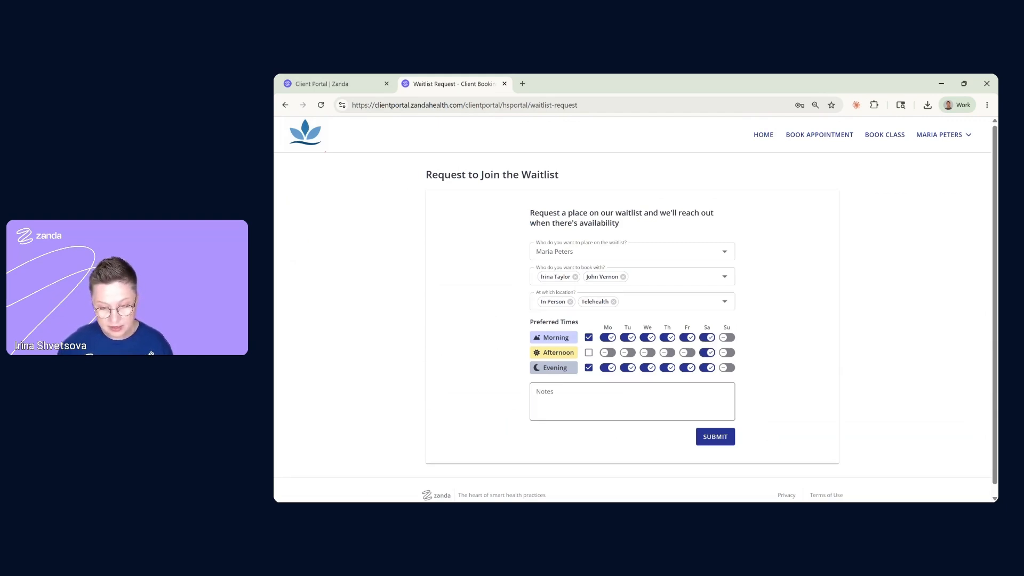
pyautogui.click(638, 401)
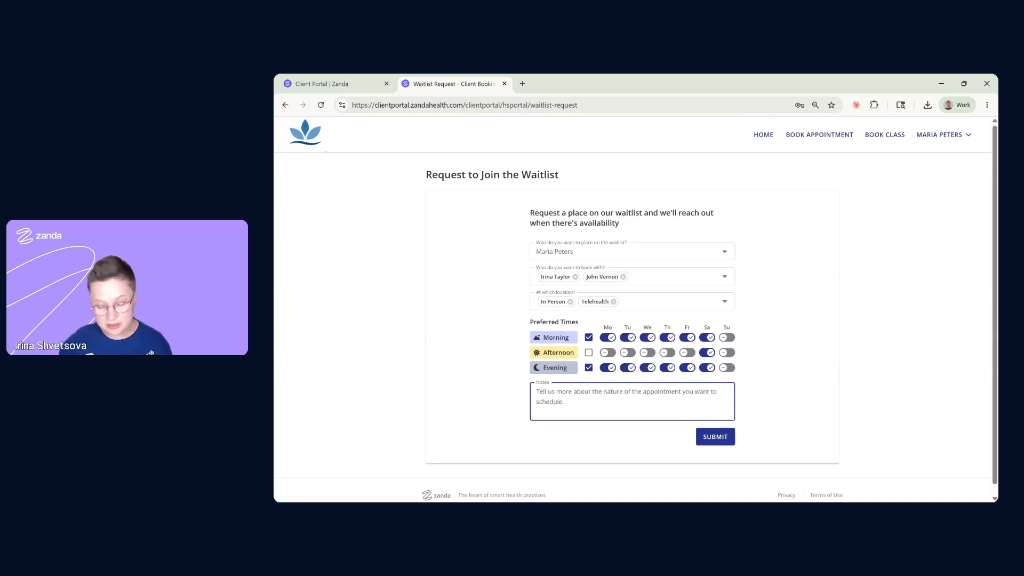
pyautogui.click(490, 402)
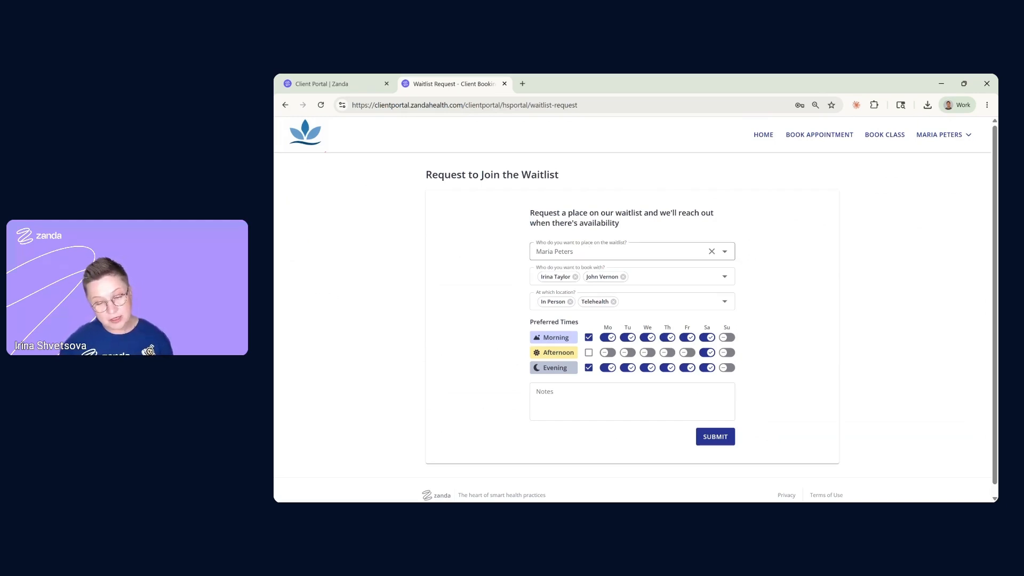
# Briefly pick the other family member, revert to the original client, then return to the portal home page
pyautogui.click(581, 253)
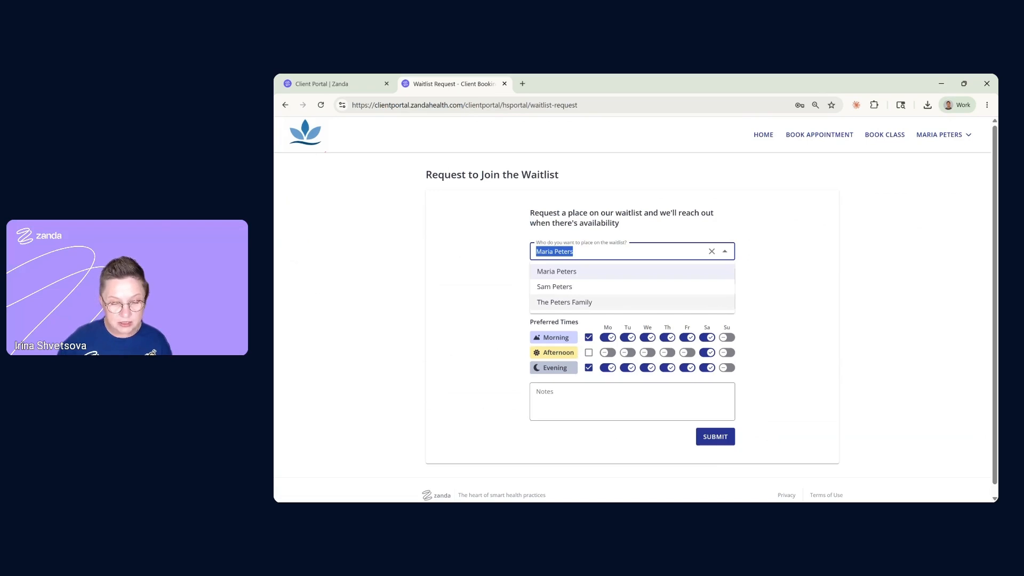
pyautogui.click(570, 288)
pyautogui.click(570, 252)
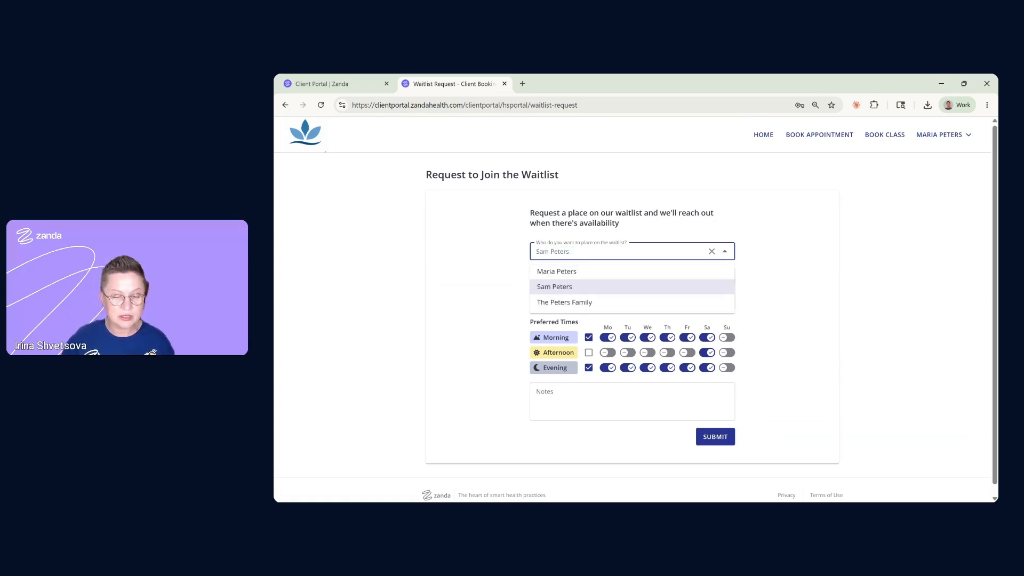
pyautogui.click(583, 271)
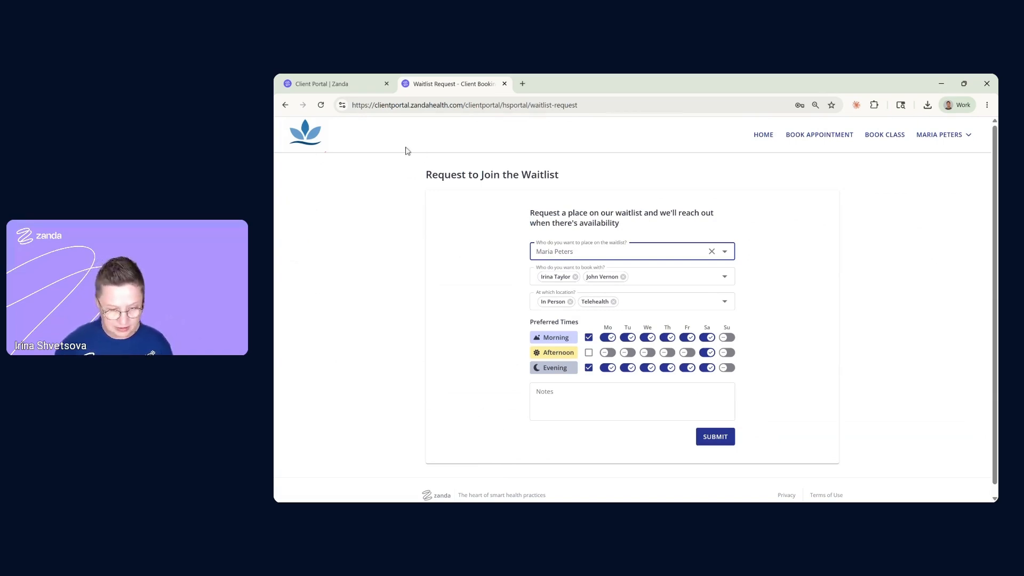
pyautogui.click(315, 147)
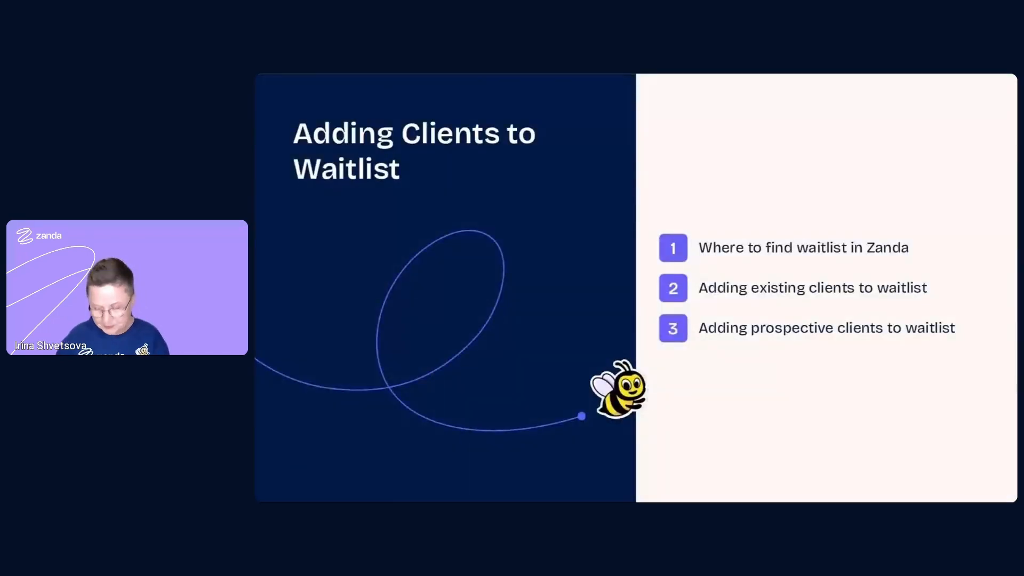
# Advance two slides to 'Automatic Waitlist Suggestions'
pyautogui.press('Right')
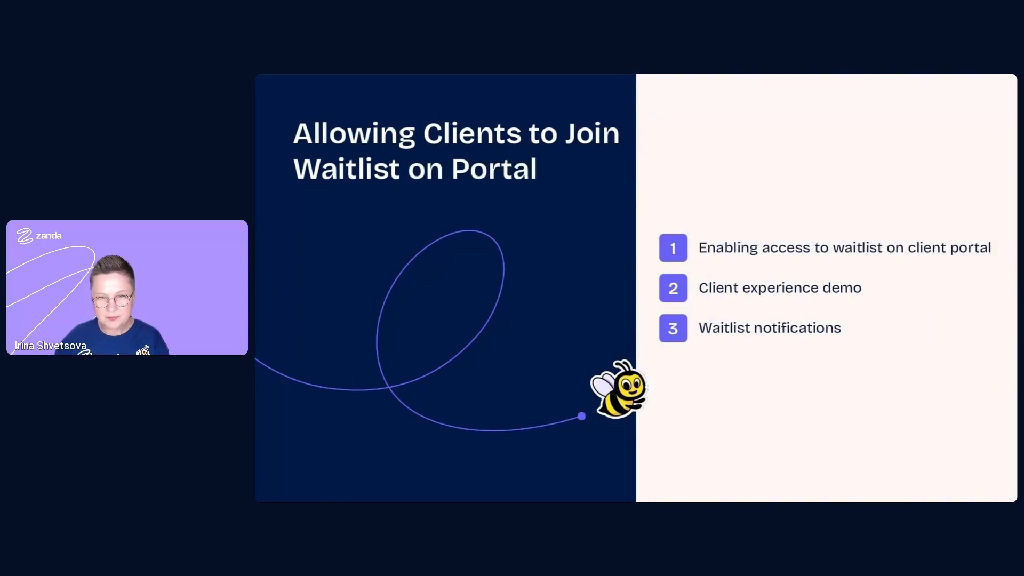
pyautogui.press('Right')
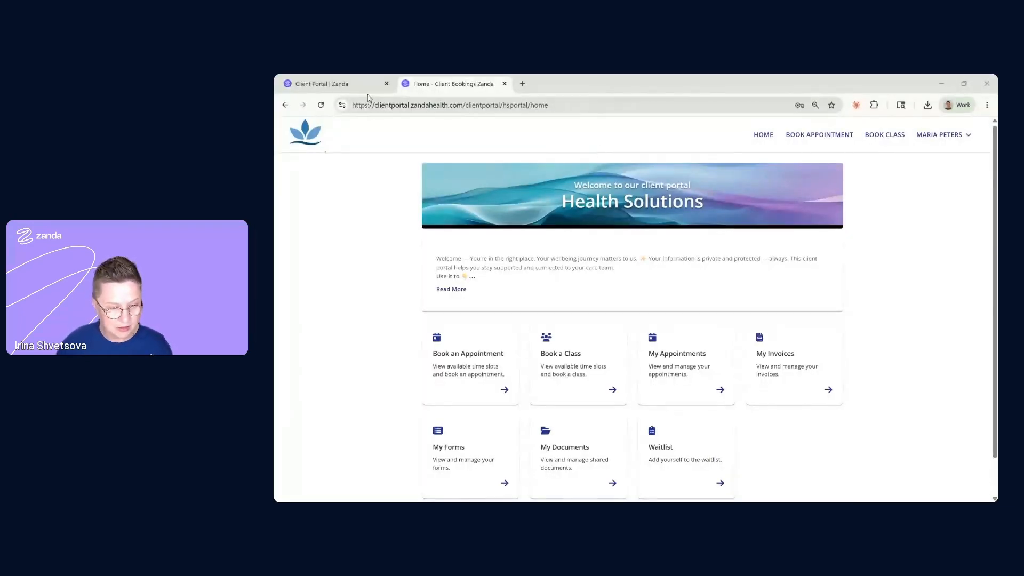
# Save Calendar Display settings with Show Waitlist Matches when Cancelling Appointment on, then return to the calendar
pyautogui.click(325, 86)
pyautogui.click(316, 171)
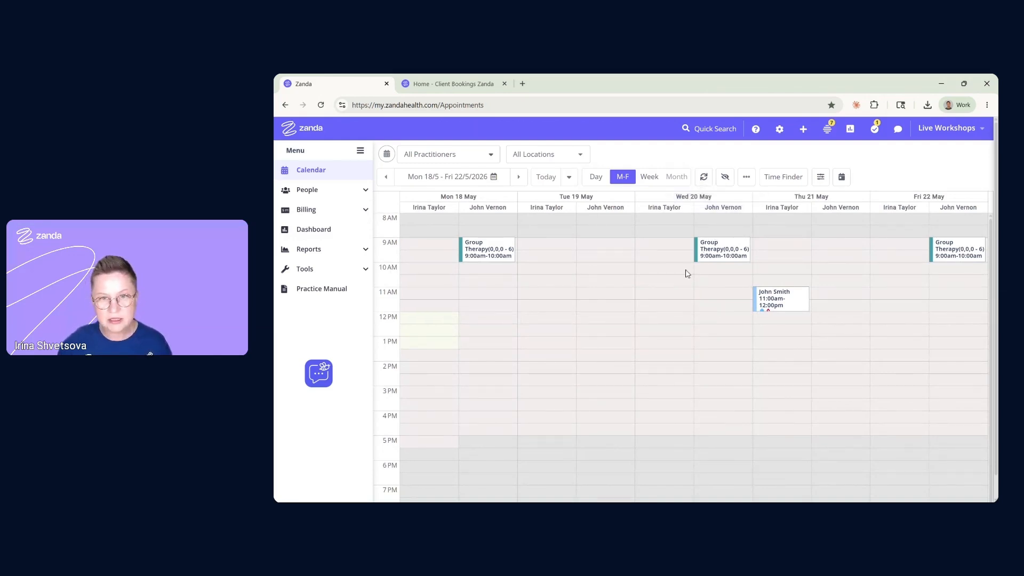
pyautogui.click(782, 133)
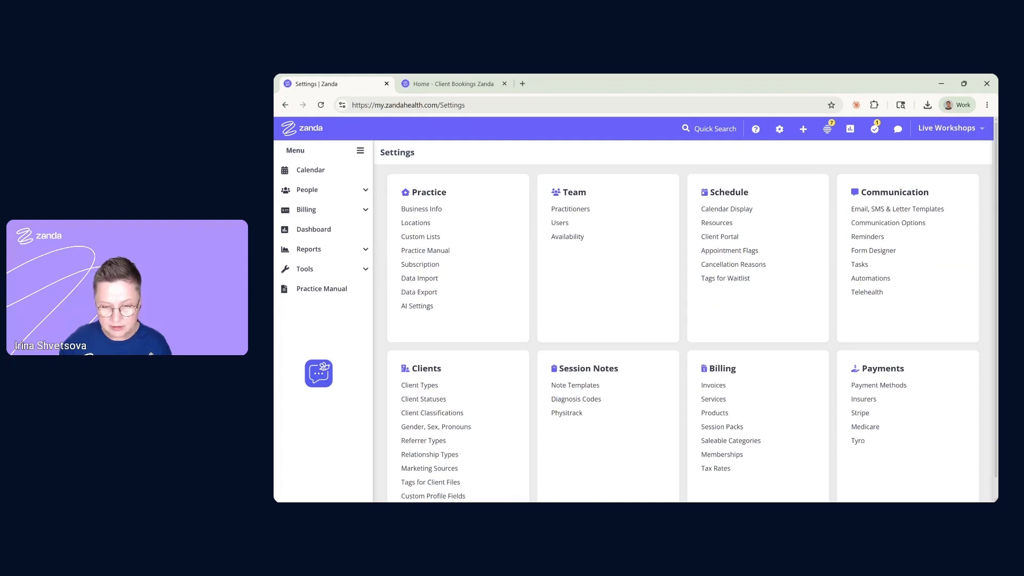
pyautogui.click(723, 214)
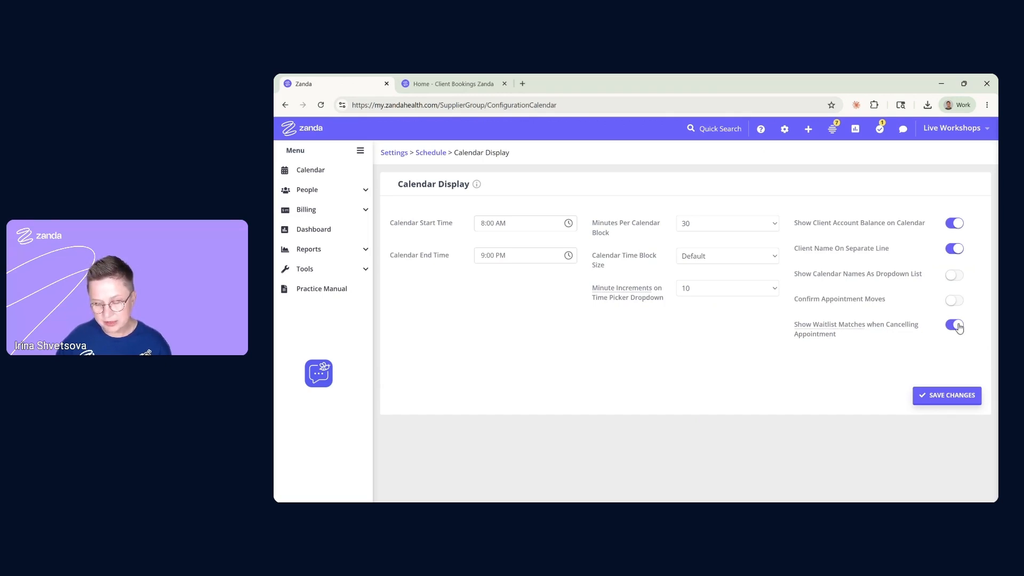
pyautogui.click(955, 398)
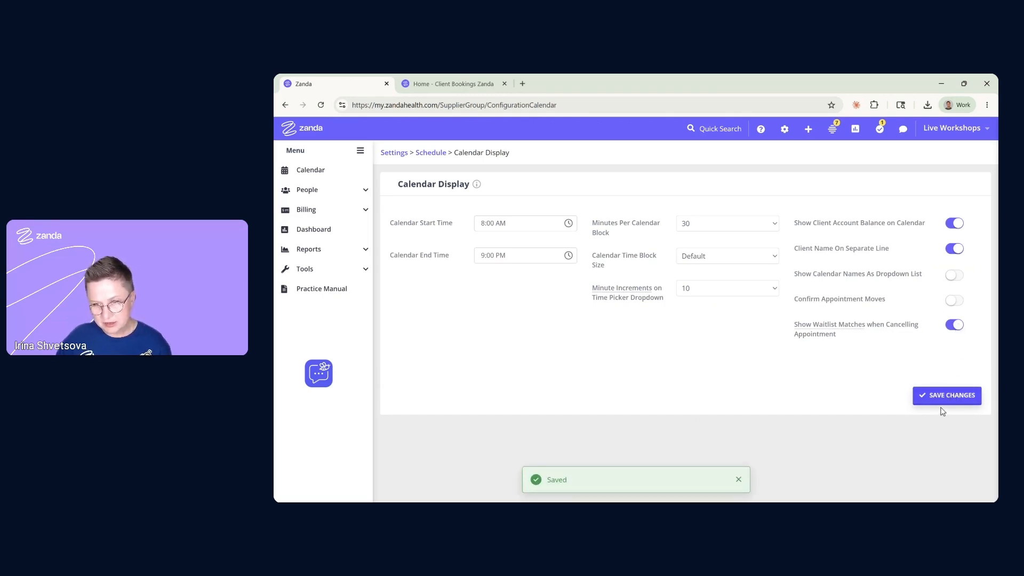
pyautogui.click(344, 171)
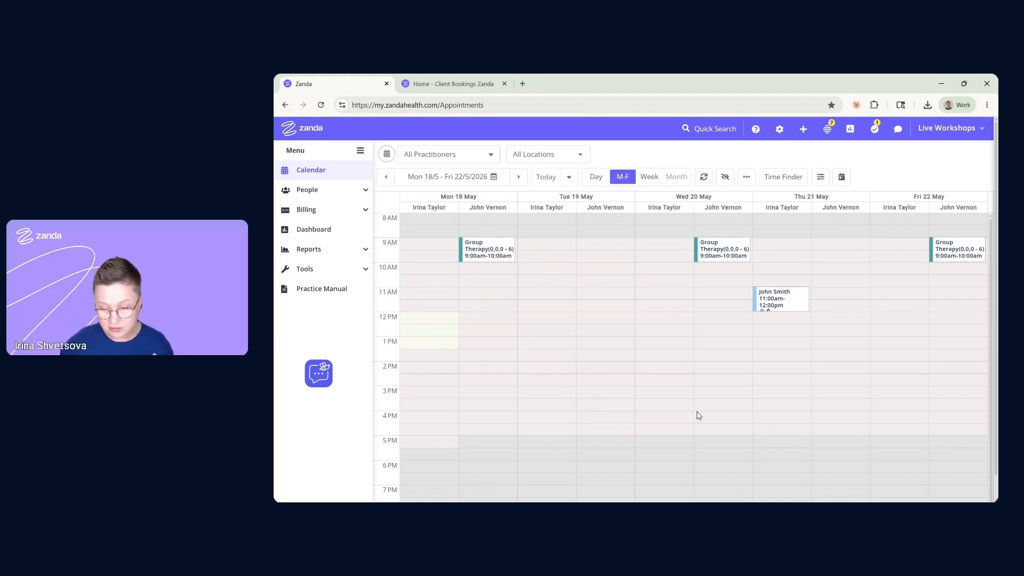
# Mark the Thursday 21 May 11am appointment Cancelled and save, keeping its service
pyautogui.click(785, 310)
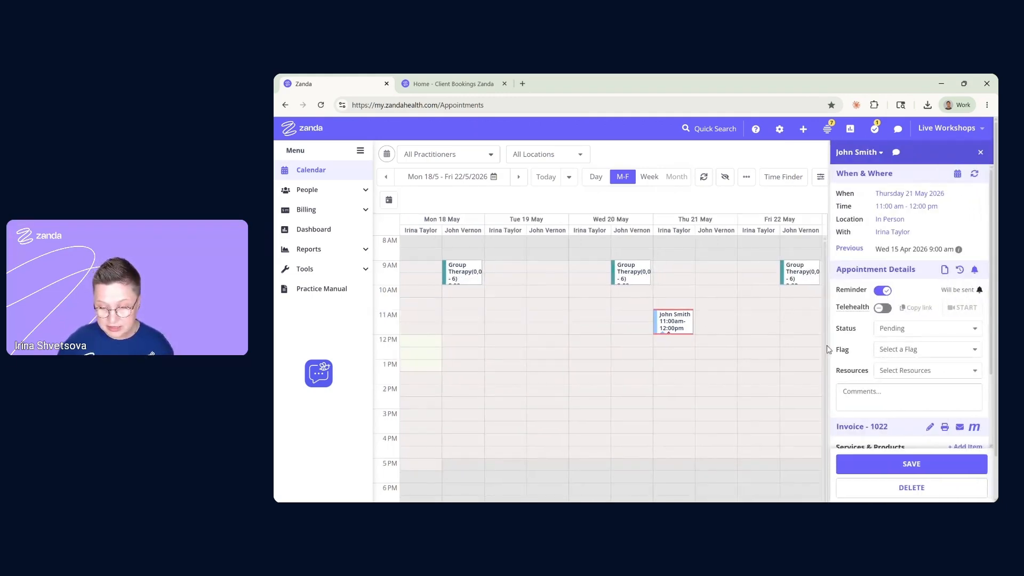
pyautogui.click(897, 333)
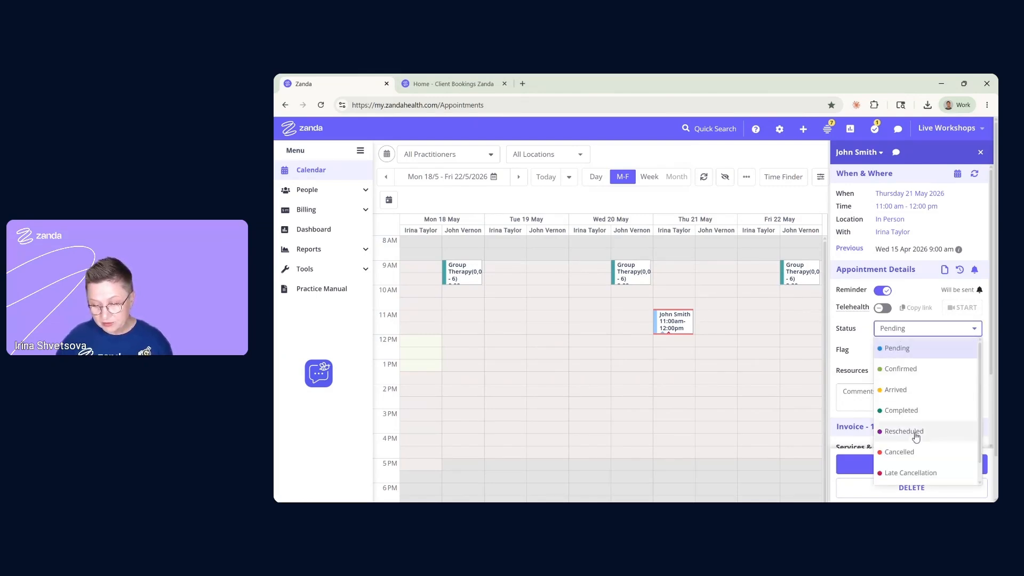
pyautogui.scroll(-1, 916, 433)
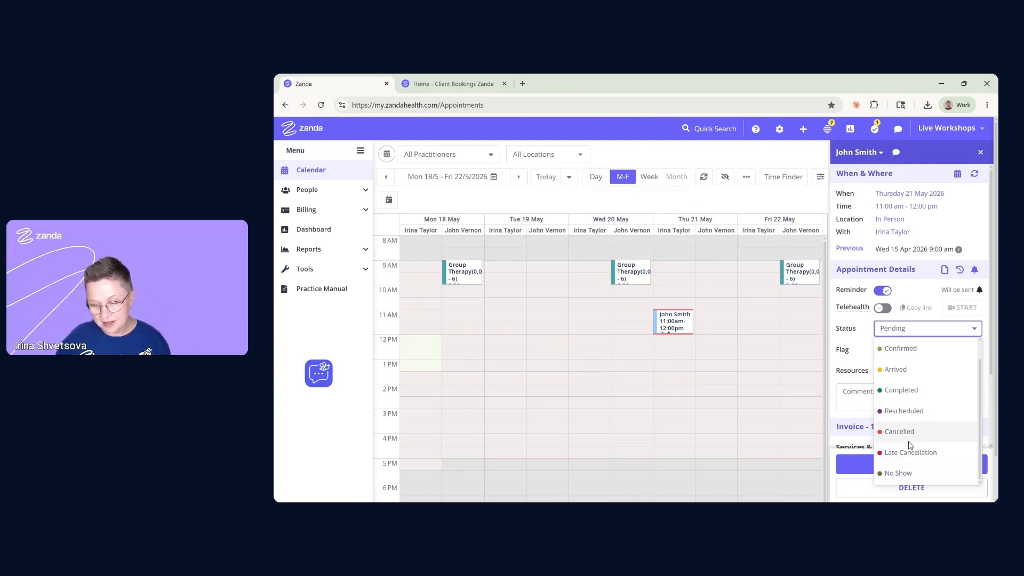
pyautogui.click(888, 433)
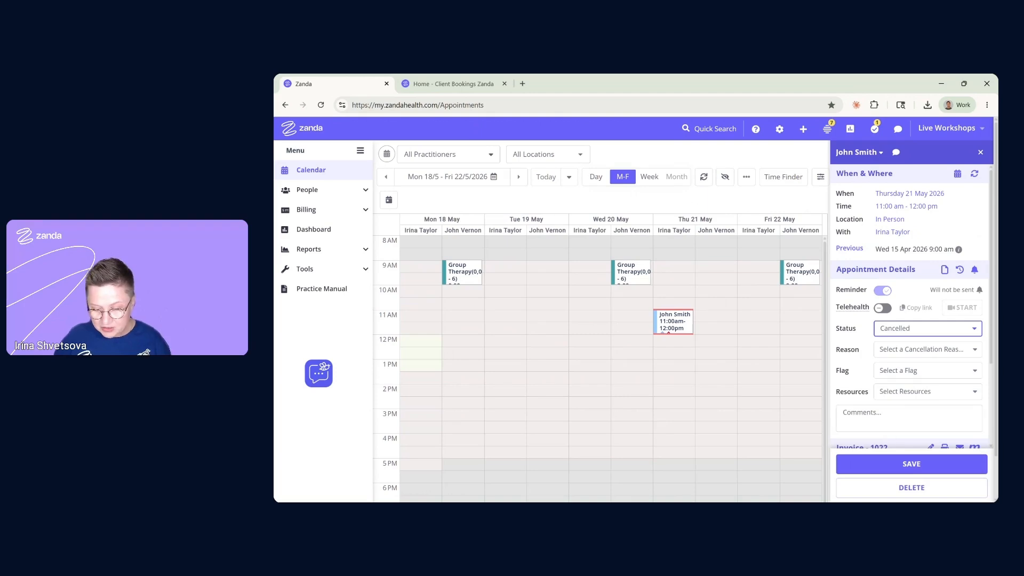
pyautogui.click(892, 468)
pyautogui.click(781, 341)
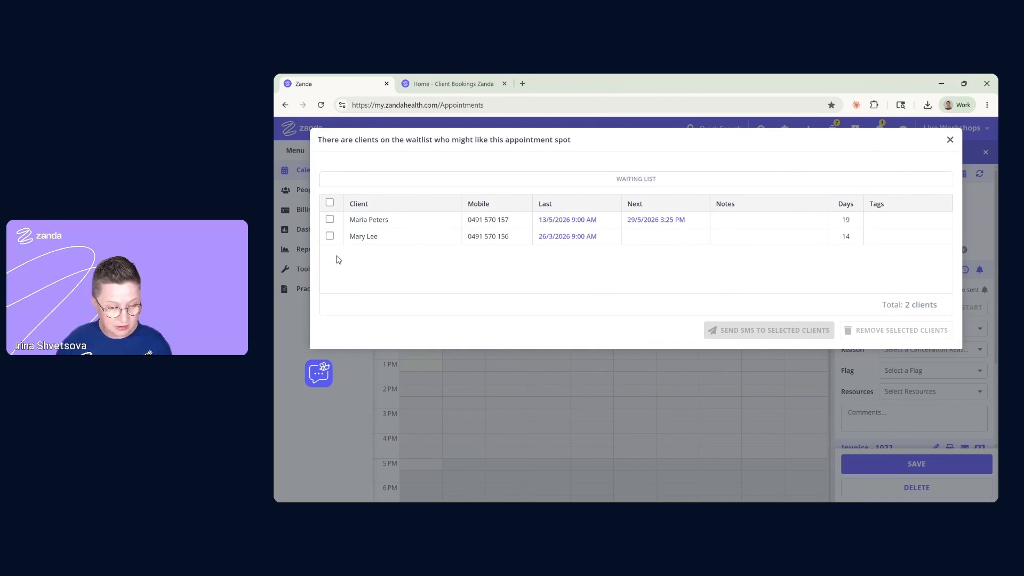
# Draft a Waitlist Offer SMS to both waitlisted clients, mark its [DATE TIME] placeholder, then close the window
pyautogui.click(330, 220)
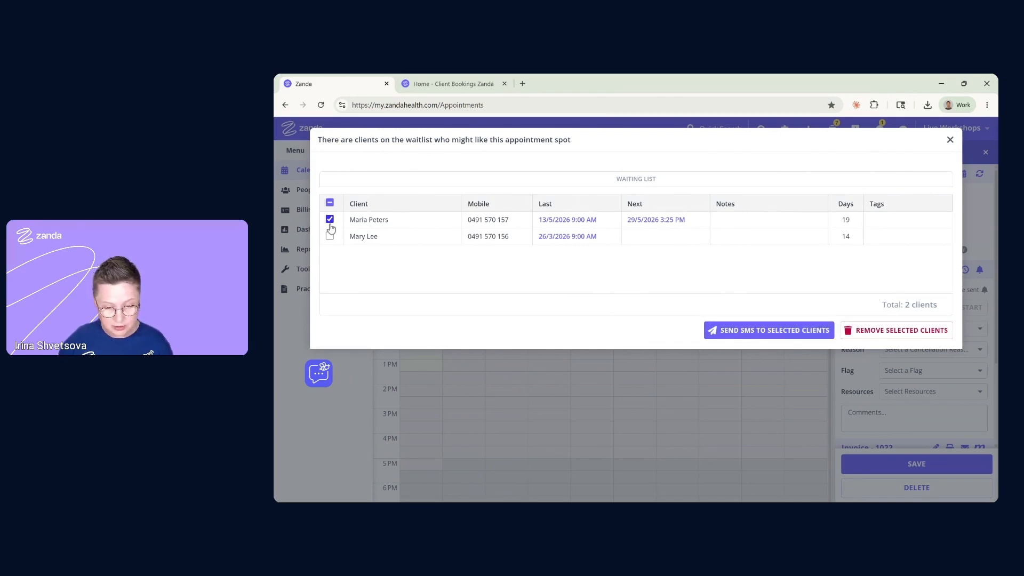
pyautogui.click(330, 204)
pyautogui.click(330, 203)
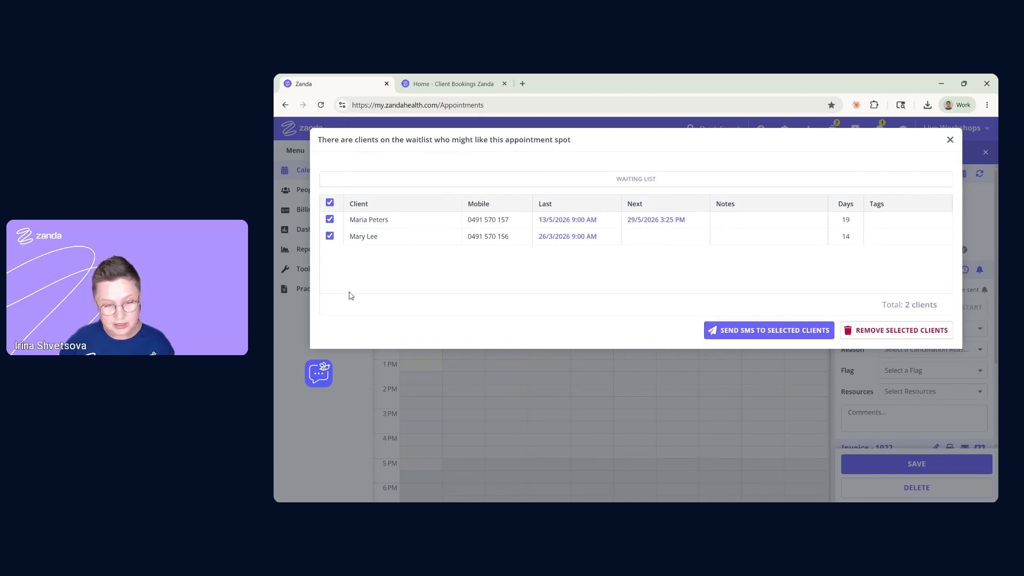
pyautogui.click(747, 333)
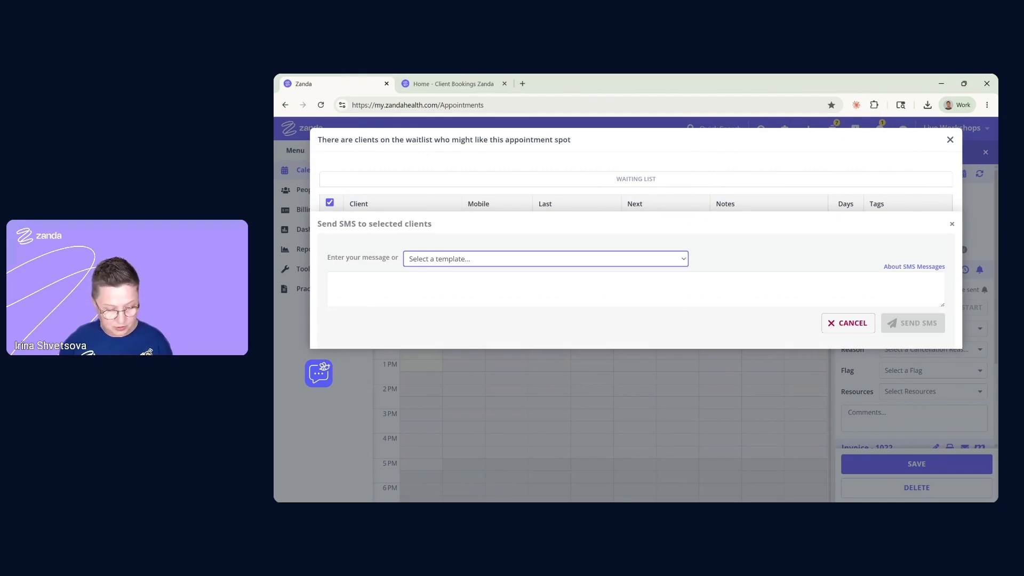
pyautogui.click(457, 409)
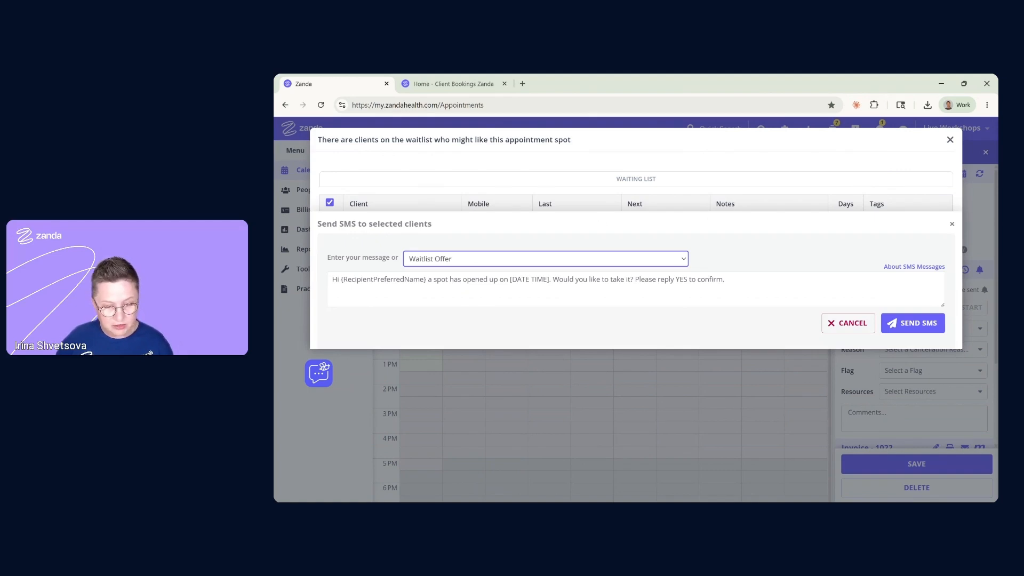
pyautogui.moveTo(510, 280); pyautogui.dragTo(549, 280)
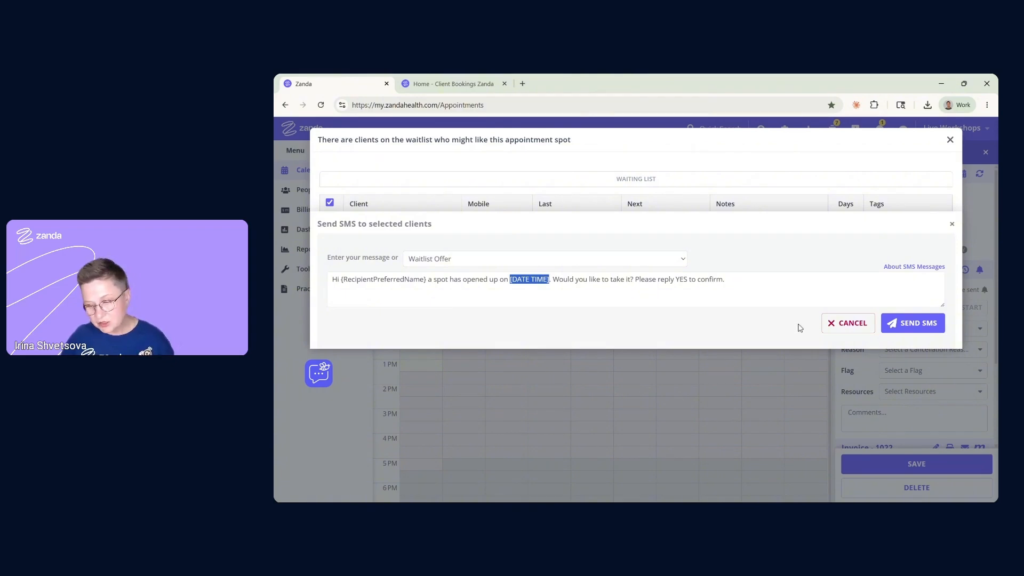
pyautogui.click(950, 140)
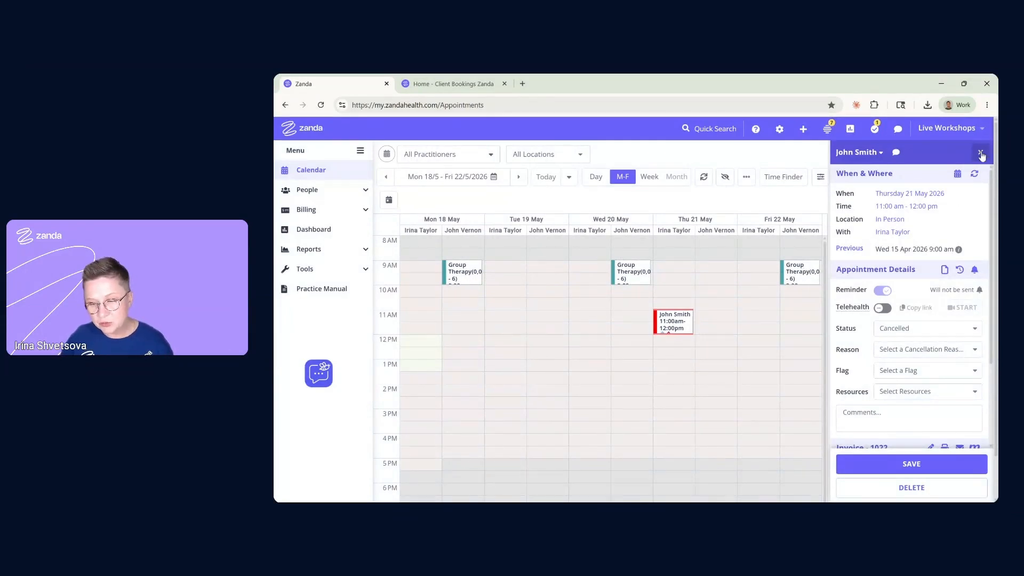
# Close the appointment details panel to show the full 18–22 May calendar
pyautogui.click(980, 153)
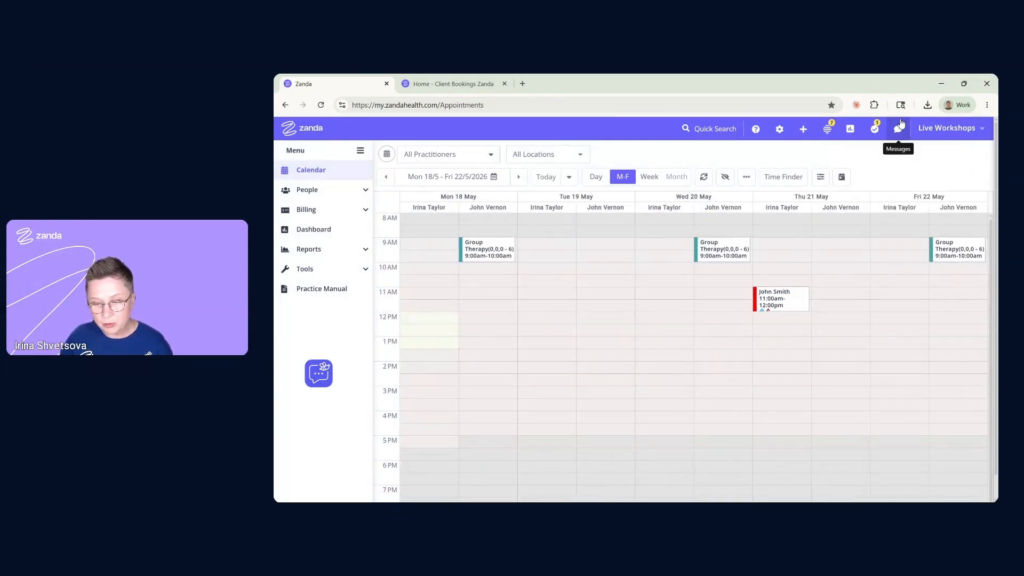
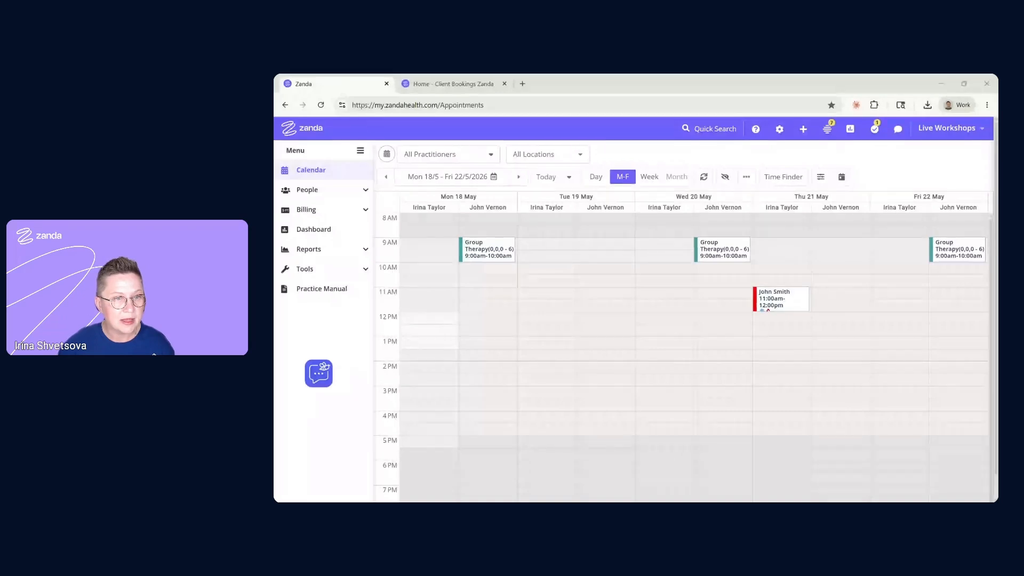
# Open the client waitlist from the People section of the menu
pyautogui.click(425, 155)
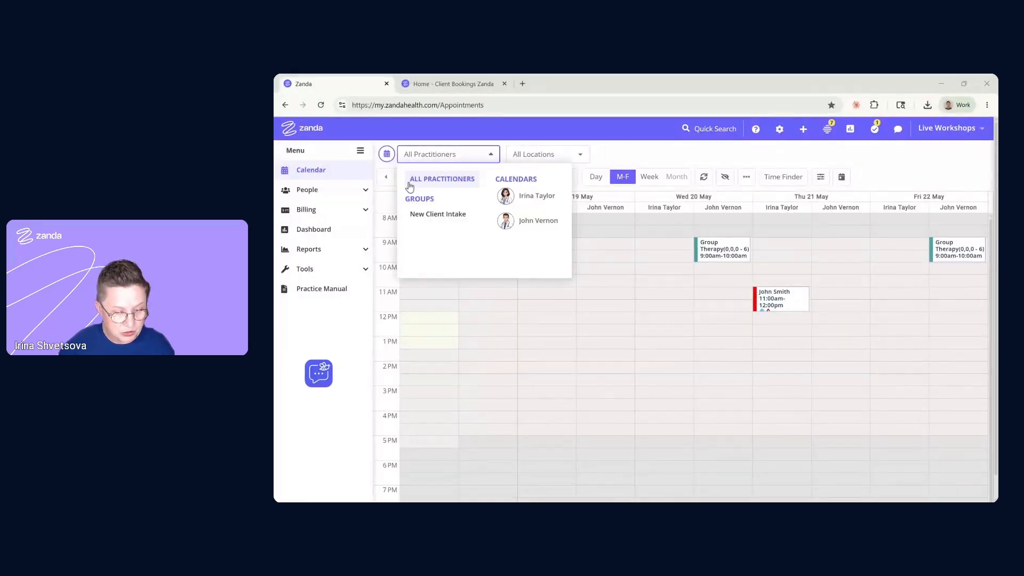
pyautogui.click(361, 192)
pyautogui.click(303, 318)
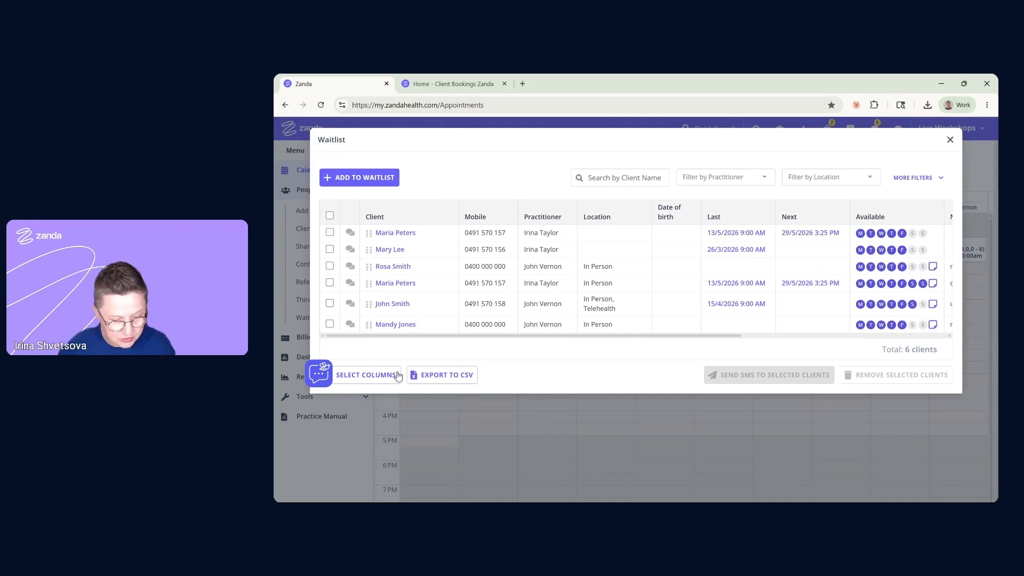
# Reorder the waitlist by moving three clients up to first, third and second place
pyautogui.moveTo(368, 266); pyautogui.dragTo(370, 226)
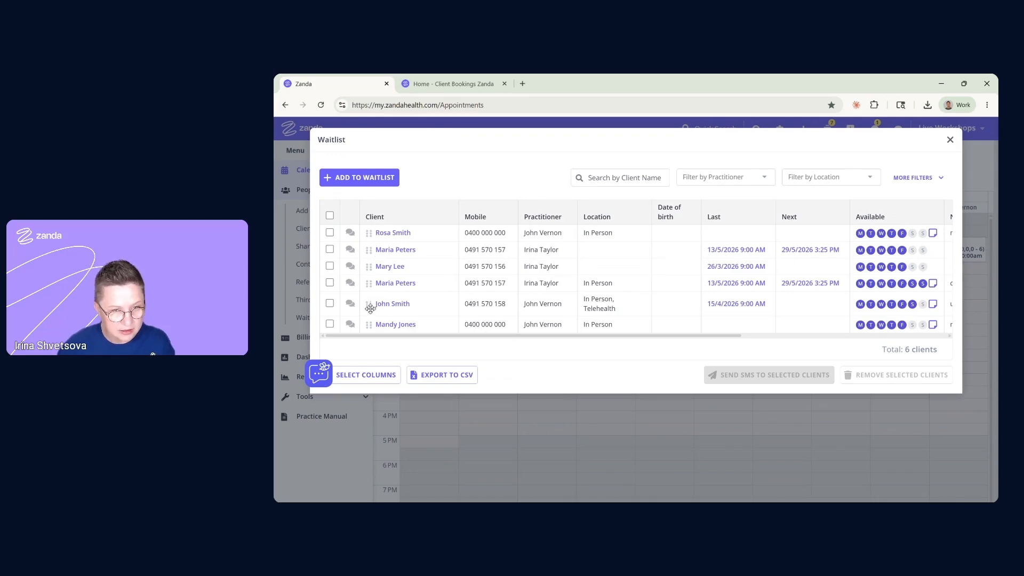
pyautogui.moveTo(370, 309); pyautogui.dragTo(372, 263)
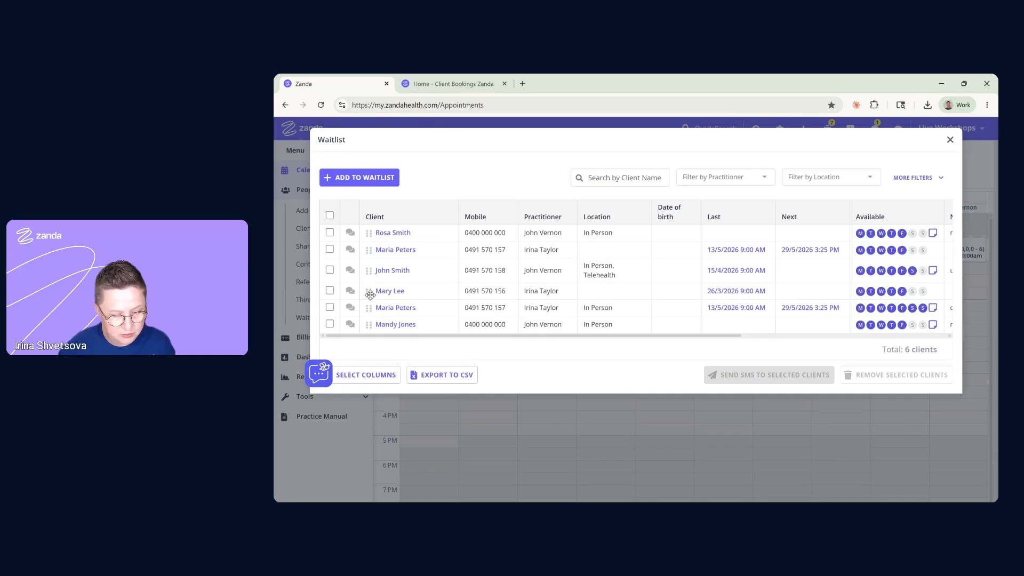
pyautogui.moveTo(368, 292); pyautogui.dragTo(372, 244)
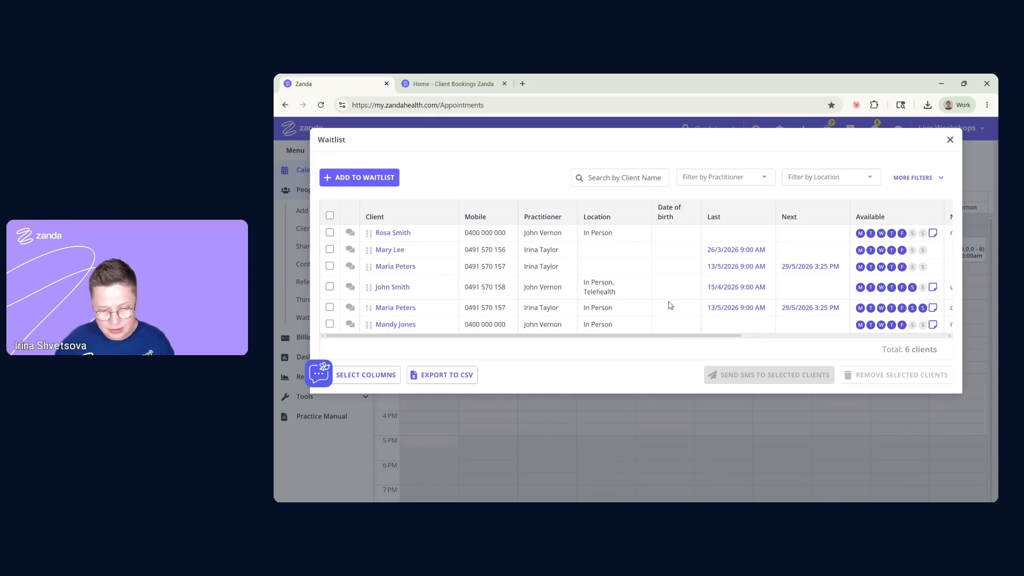
# Filter the waitlist by one practitioner and Telehealth location, then clear both filters
pyautogui.click(908, 181)
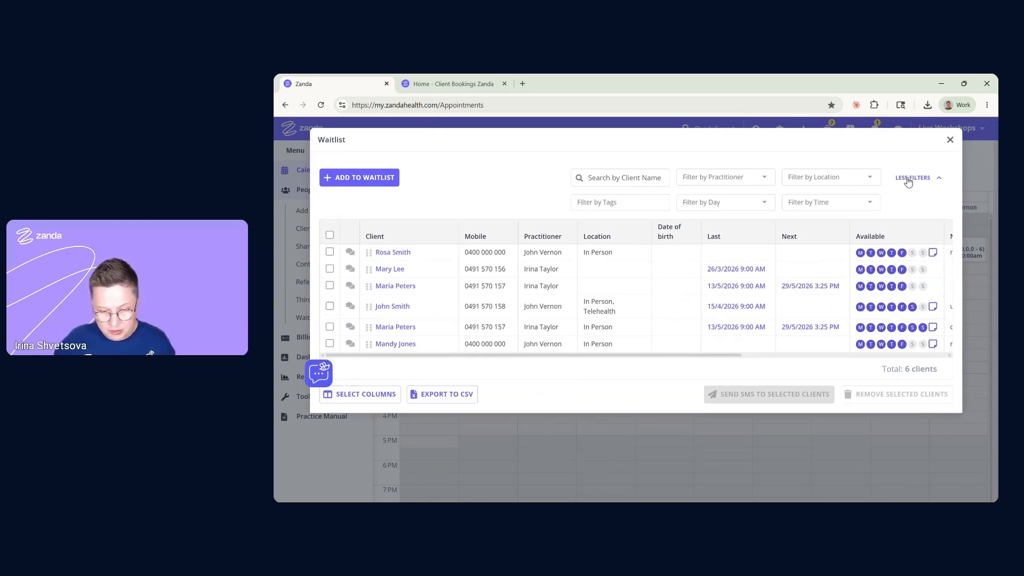
pyautogui.click(735, 181)
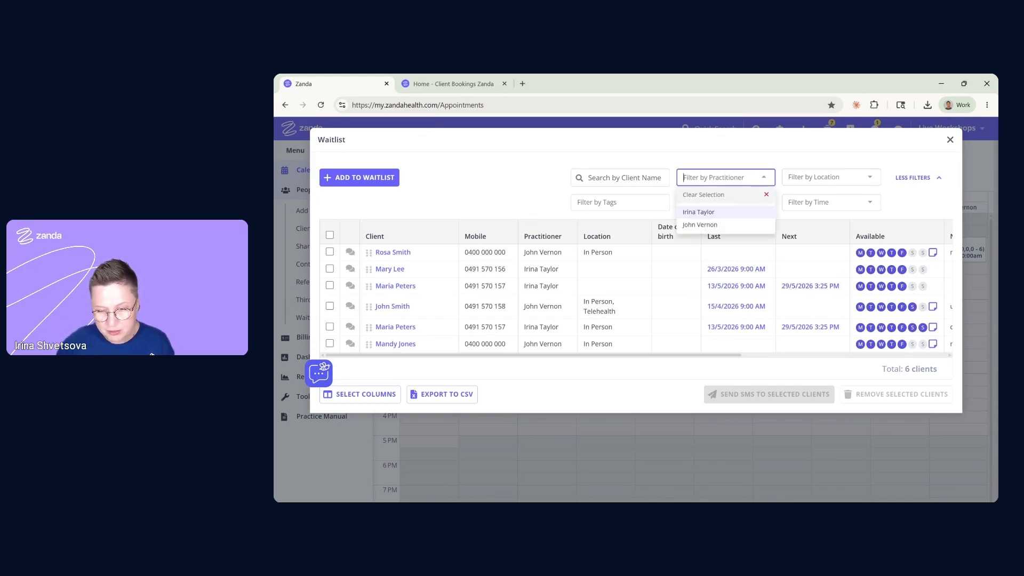
pyautogui.click(704, 226)
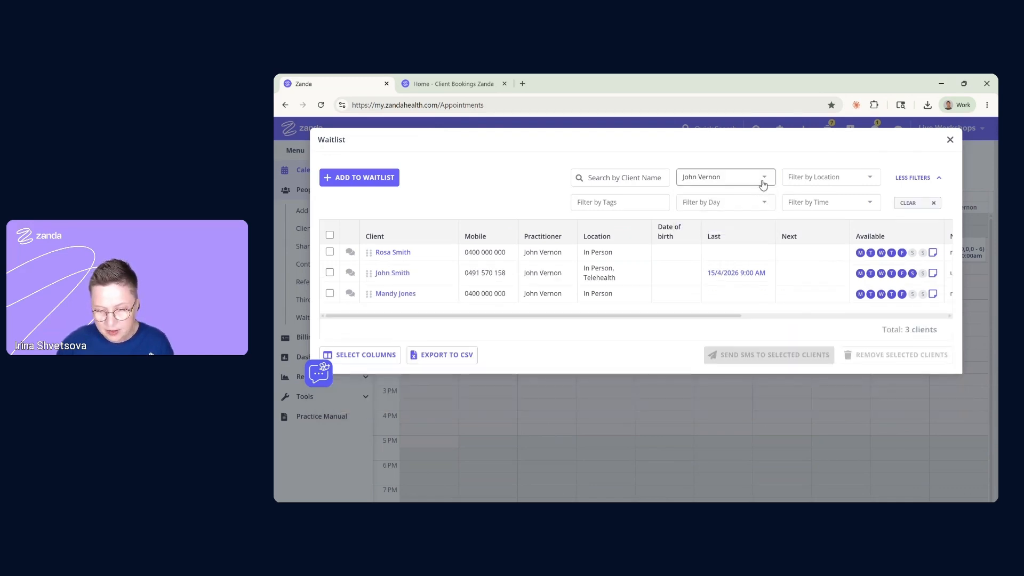
pyautogui.click(818, 184)
pyautogui.click(804, 224)
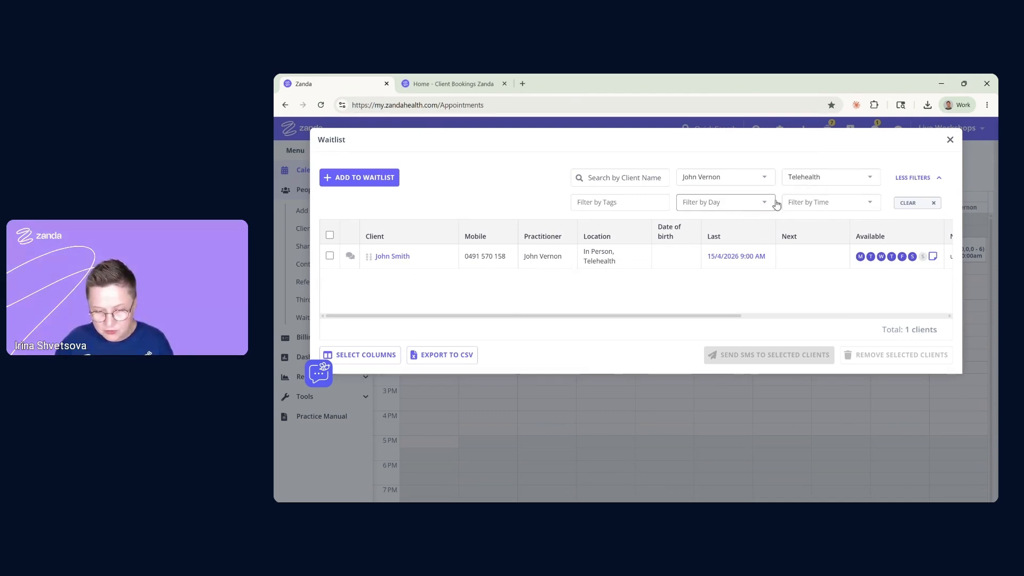
pyautogui.click(909, 205)
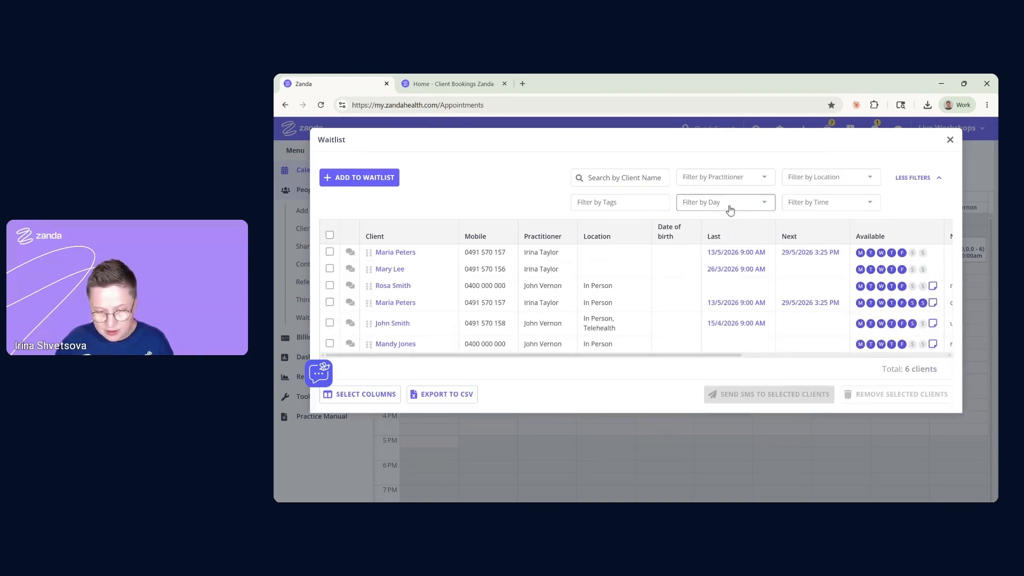
# Filter the waitlist by Wednesday, then Sunday availability, then clear the day filter
pyautogui.click(730, 209)
pyautogui.click(710, 265)
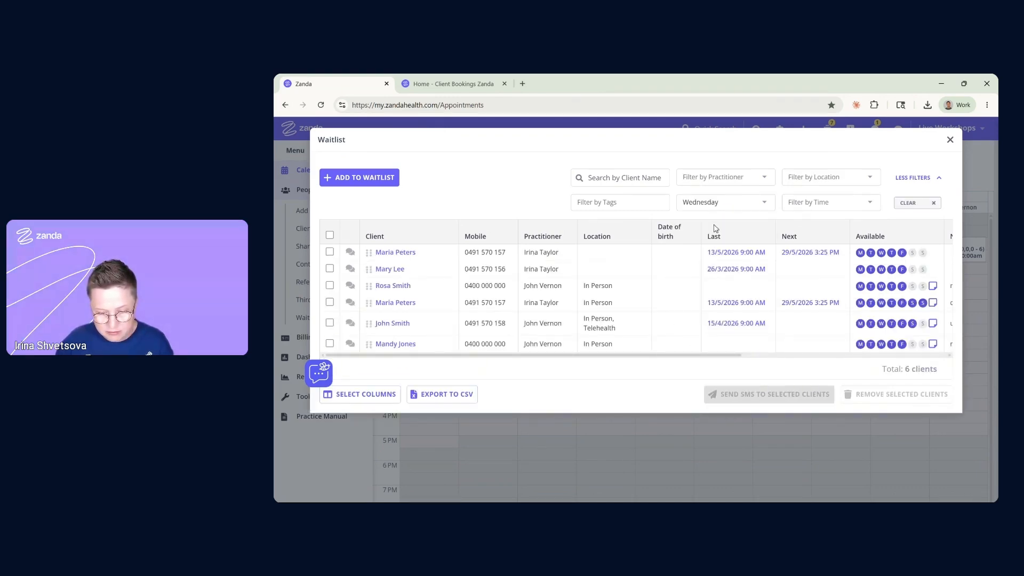
pyautogui.click(725, 202)
pyautogui.click(703, 317)
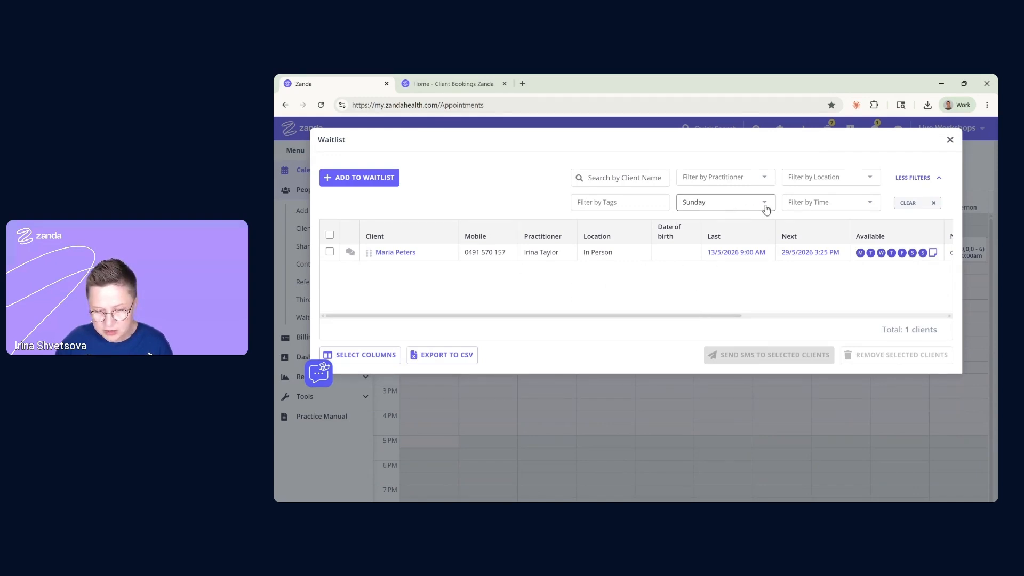
pyautogui.click(915, 202)
# Show only clients available in the Evening, then clear the time filter
pyautogui.click(832, 204)
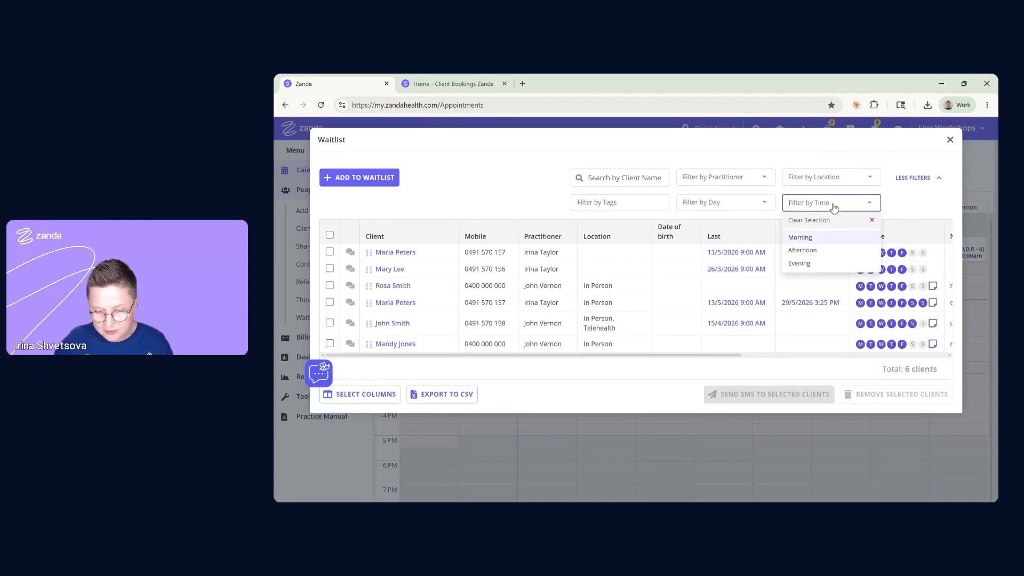
pyautogui.click(812, 263)
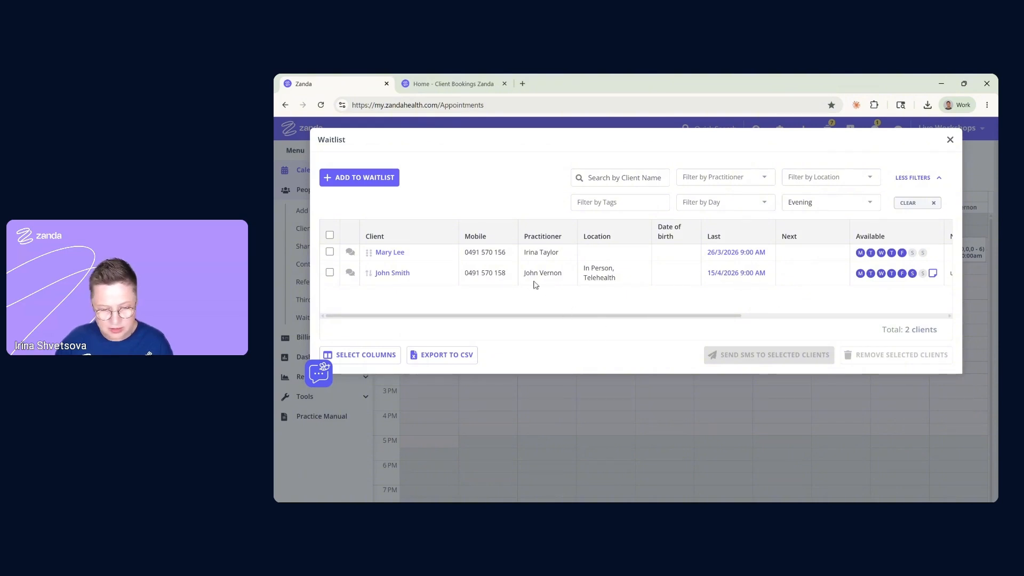
pyautogui.click(913, 207)
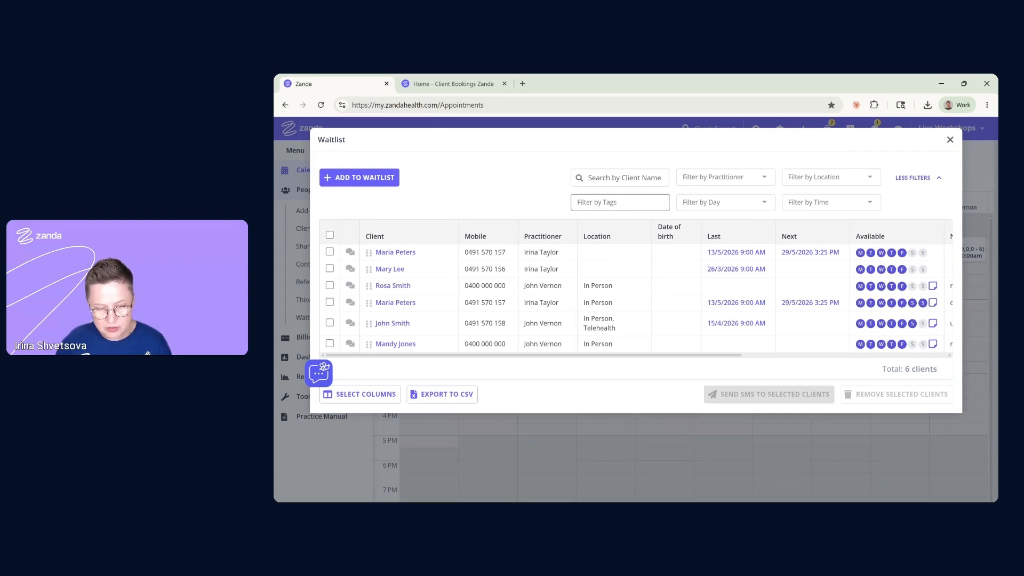
# Filter the waitlist to clients tagged Urgent, then clear the tag filter
pyautogui.click(620, 202)
pyautogui.click(592, 263)
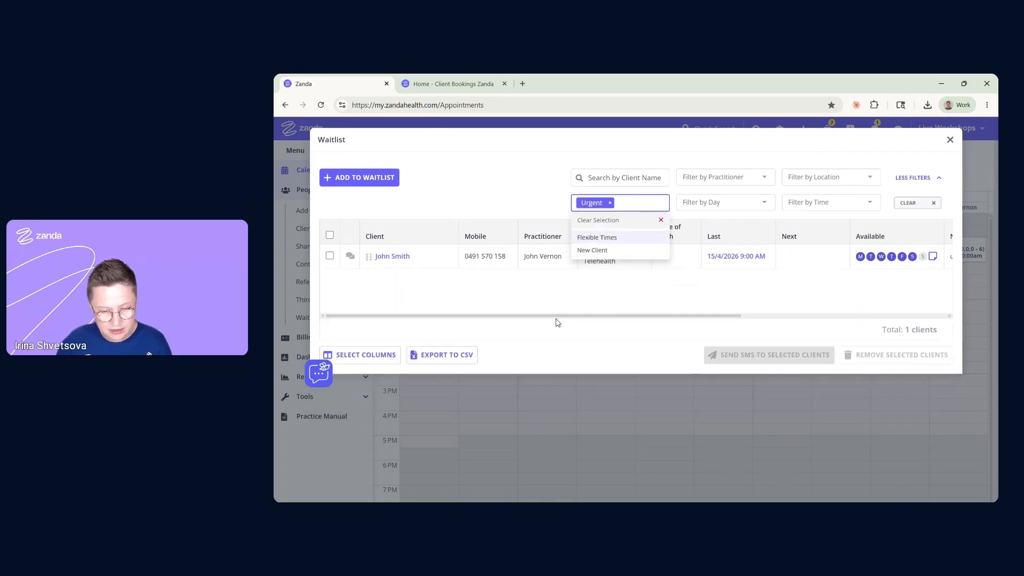
pyautogui.click(606, 307)
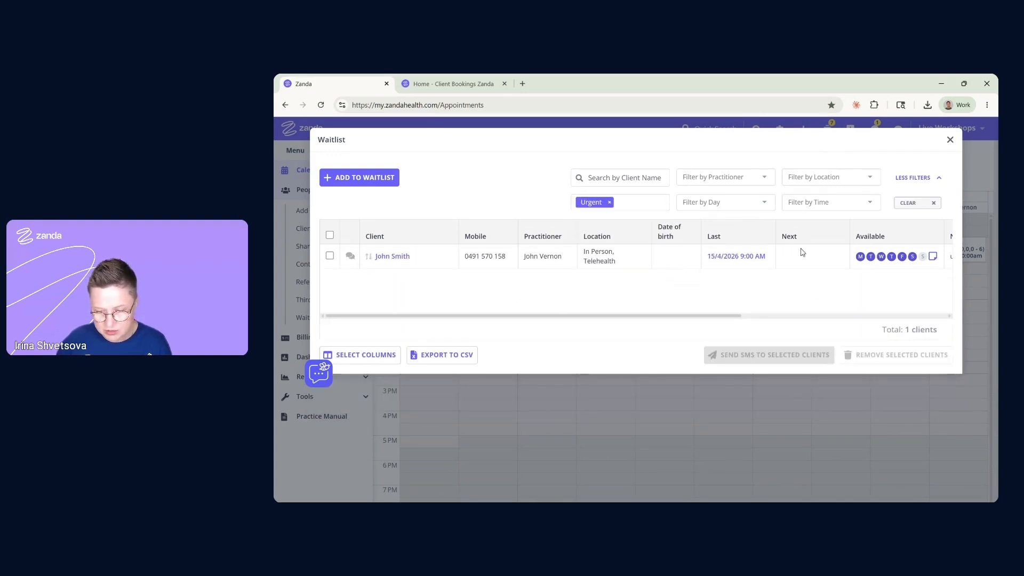
pyautogui.click(932, 204)
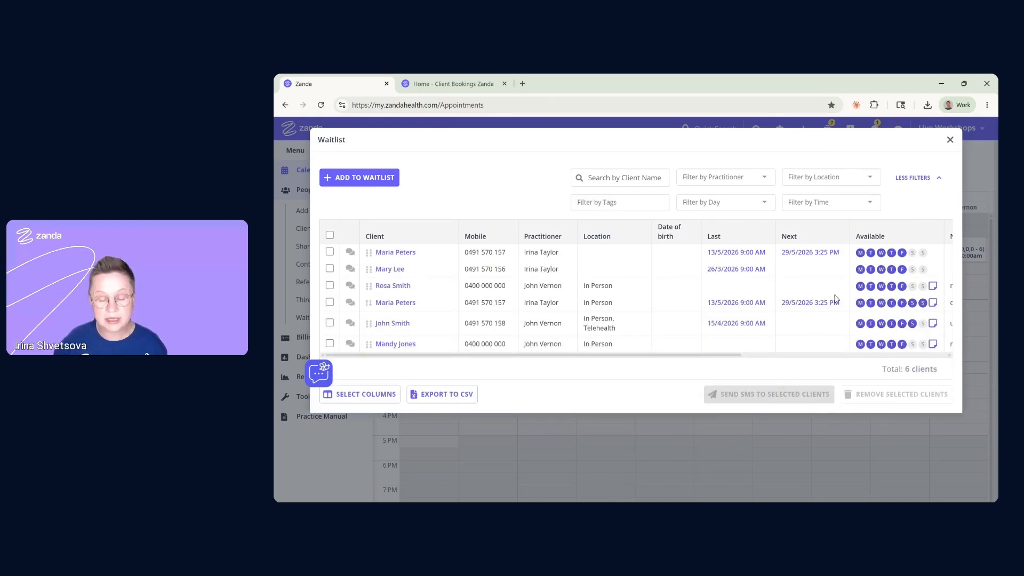
# Move the chat widget aside and open the Select Columns chooser for the waitlist table
pyautogui.click(589, 178)
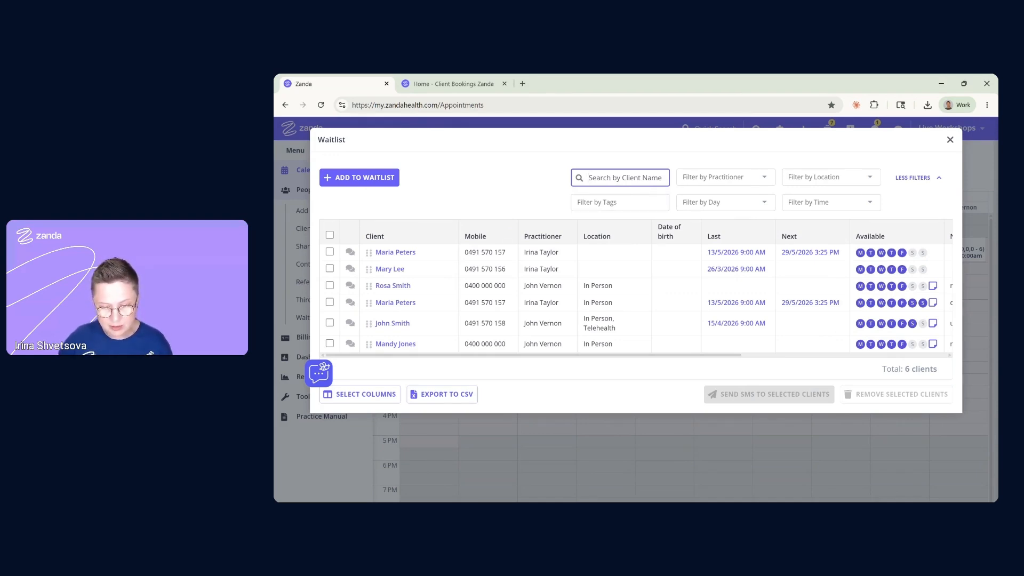
pyautogui.click(510, 179)
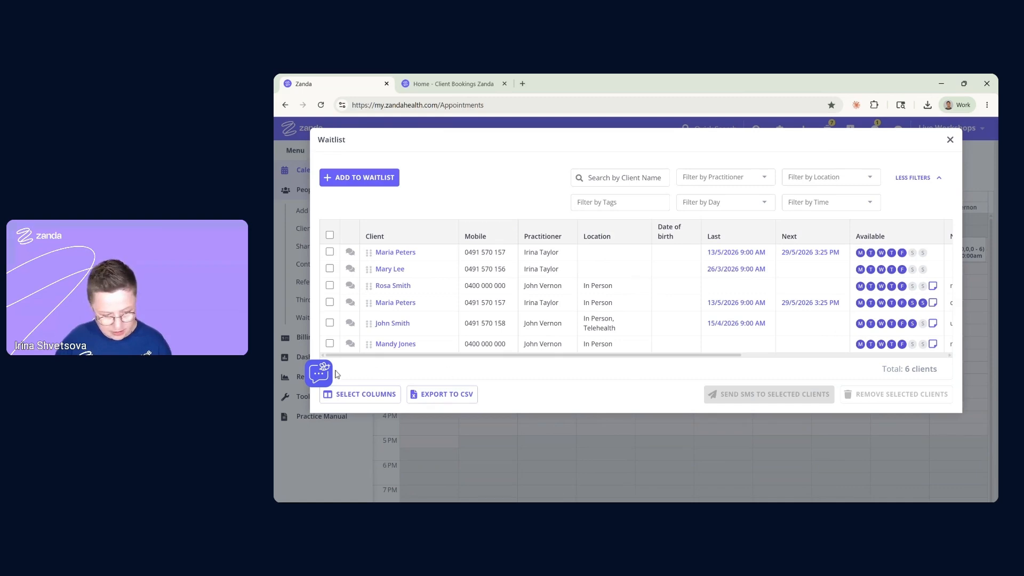
pyautogui.moveTo(317, 376); pyautogui.dragTo(297, 482)
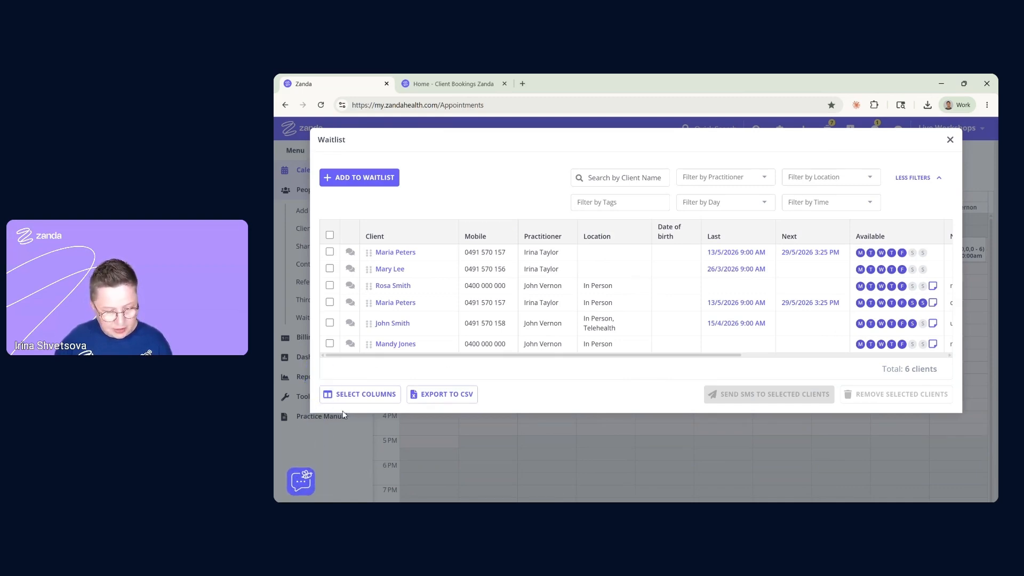
pyautogui.moveTo(451, 360); pyautogui.dragTo(435, 373)
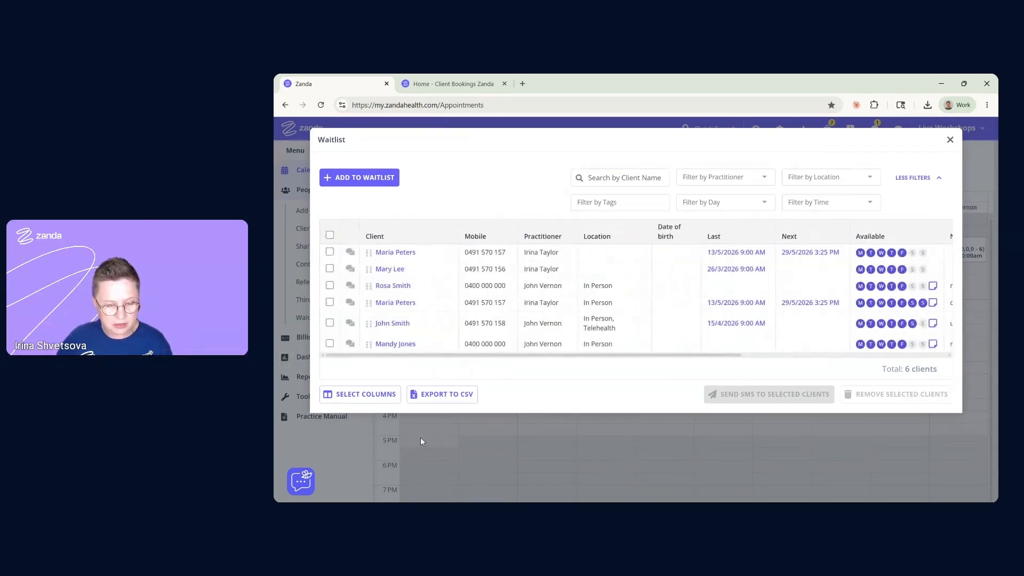
pyautogui.click(368, 396)
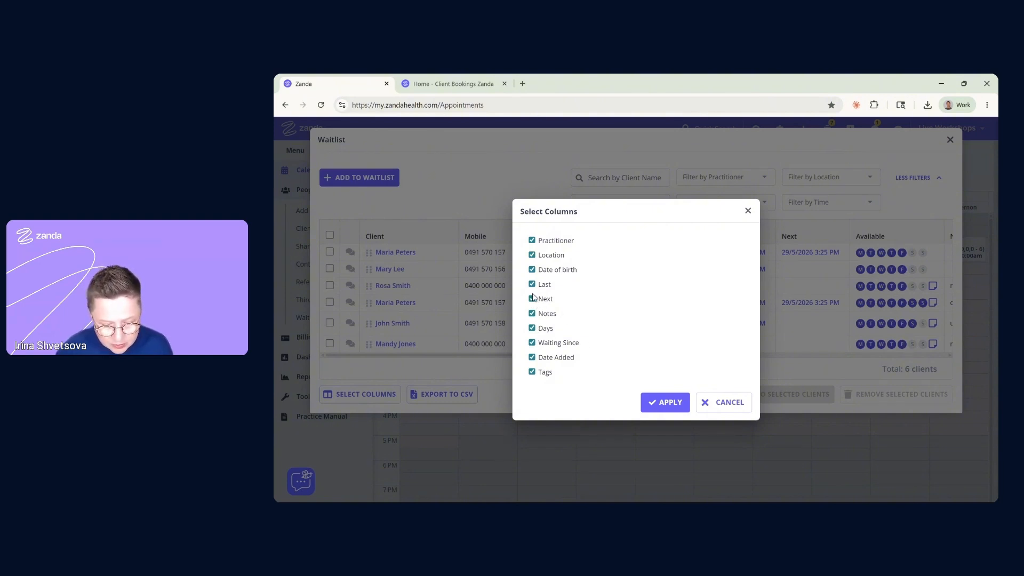
# Hide the Date of birth, Date Added and Notes columns and apply the change
pyautogui.click(532, 273)
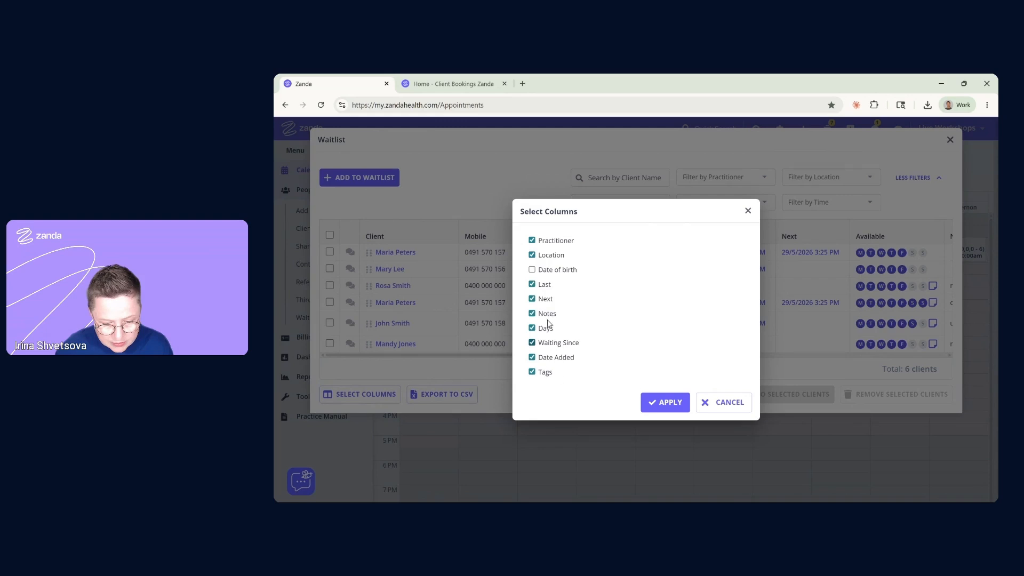
pyautogui.click(531, 358)
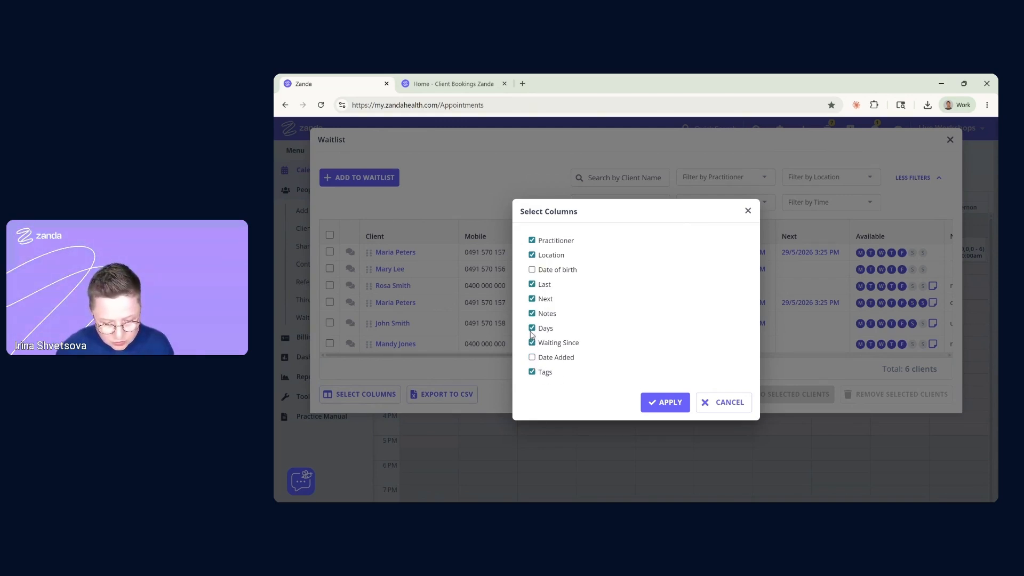
pyautogui.click(531, 313)
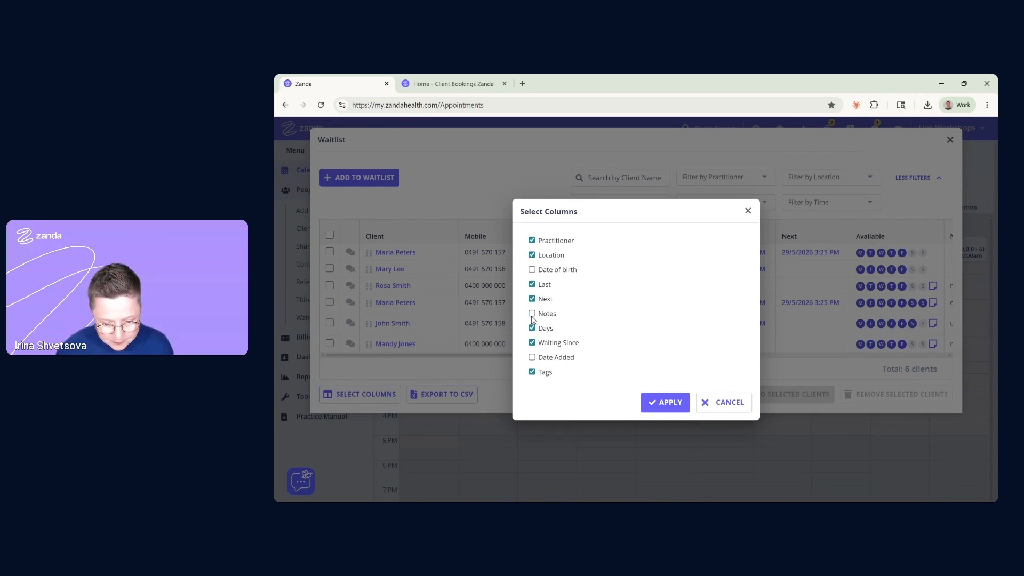
pyautogui.click(664, 403)
# Filter the waitlist to clients available on Saturday, leaving 2 listed
pyautogui.moveTo(667, 356); pyautogui.dragTo(708, 366)
pyautogui.click(720, 204)
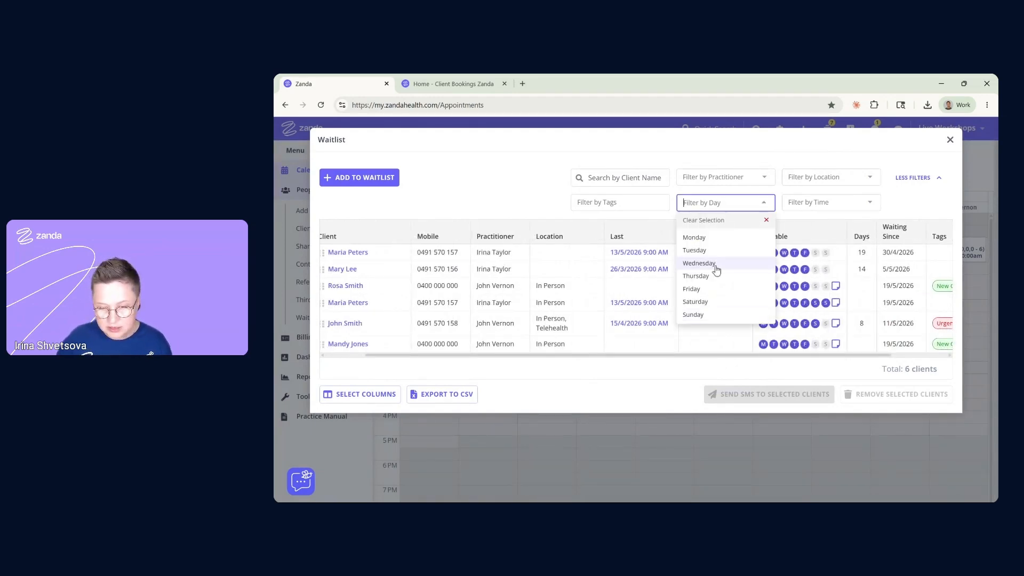
pyautogui.click(696, 302)
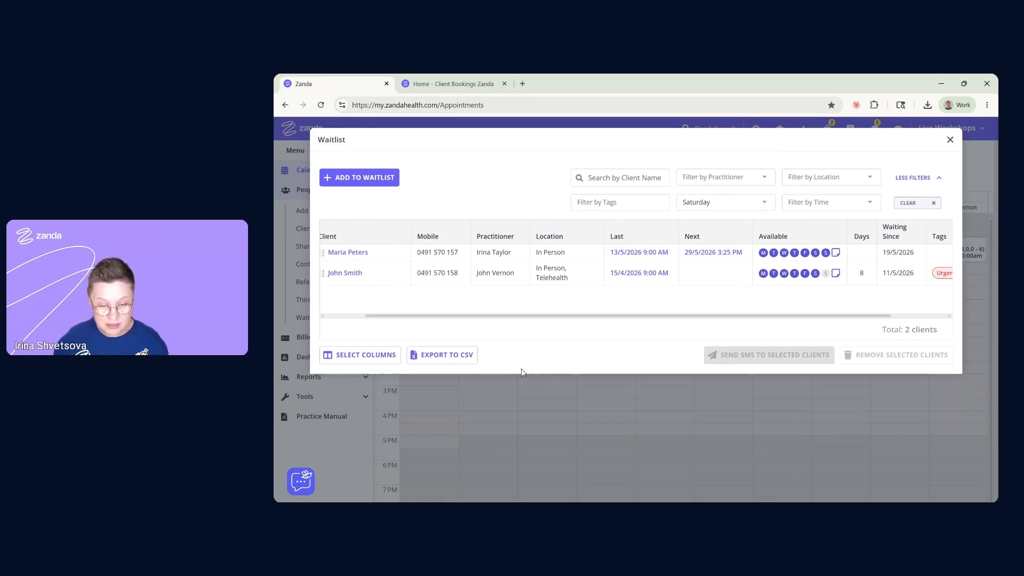
# Clear the Saturday day filter so all 6 waitlisted clients show
pyautogui.click(913, 204)
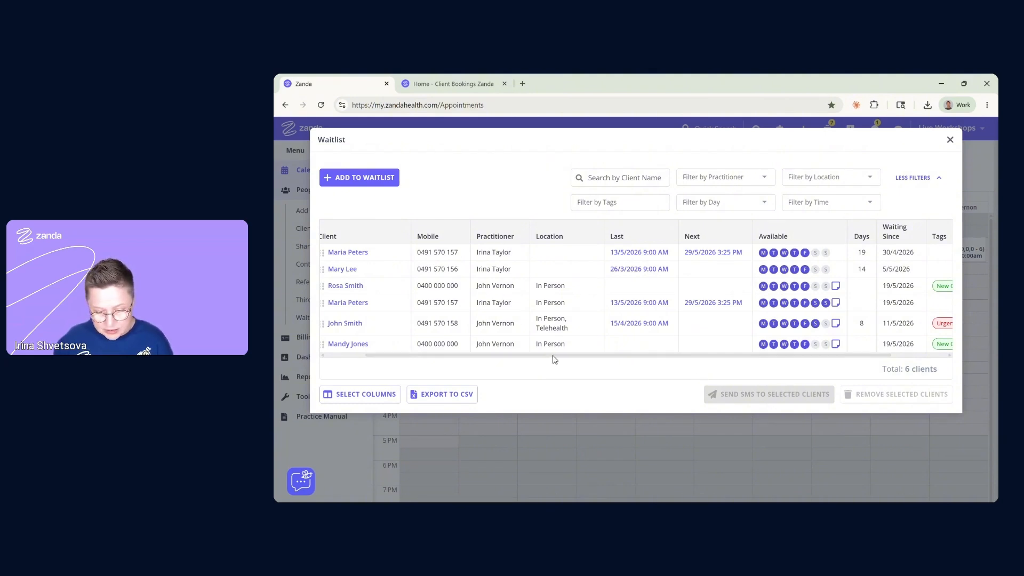
# Re-enable the Date Added, Notes and Date of birth columns in the waitlist table
pyautogui.moveTo(556, 356); pyautogui.dragTo(626, 366)
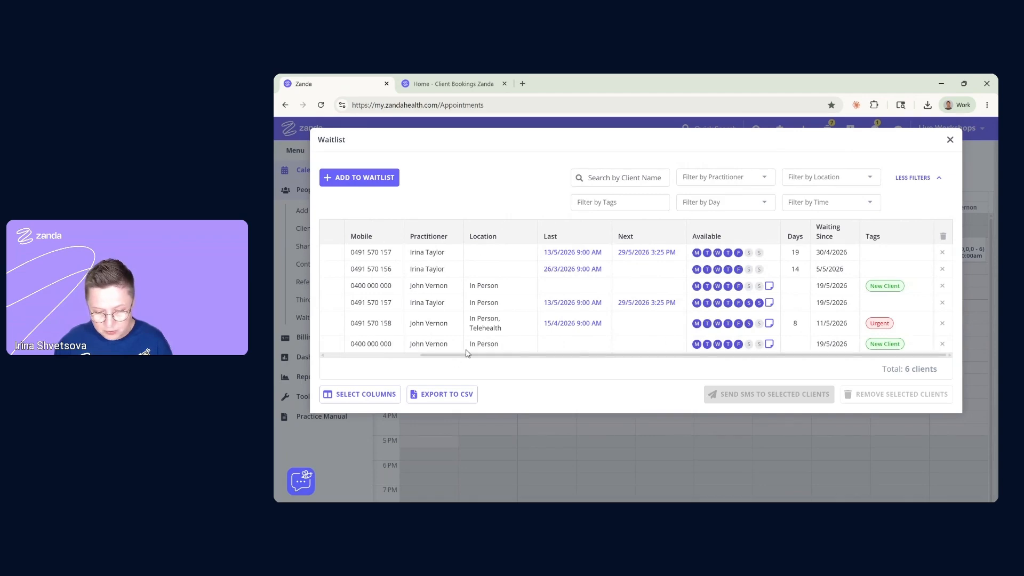
pyautogui.click(366, 394)
pyautogui.click(531, 357)
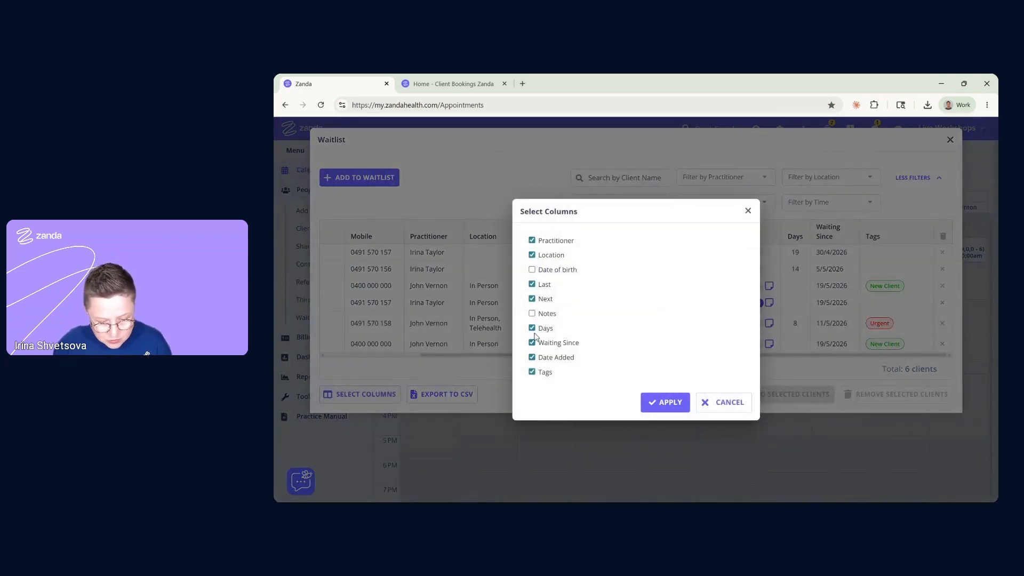
pyautogui.click(531, 313)
pyautogui.click(532, 270)
pyautogui.click(657, 404)
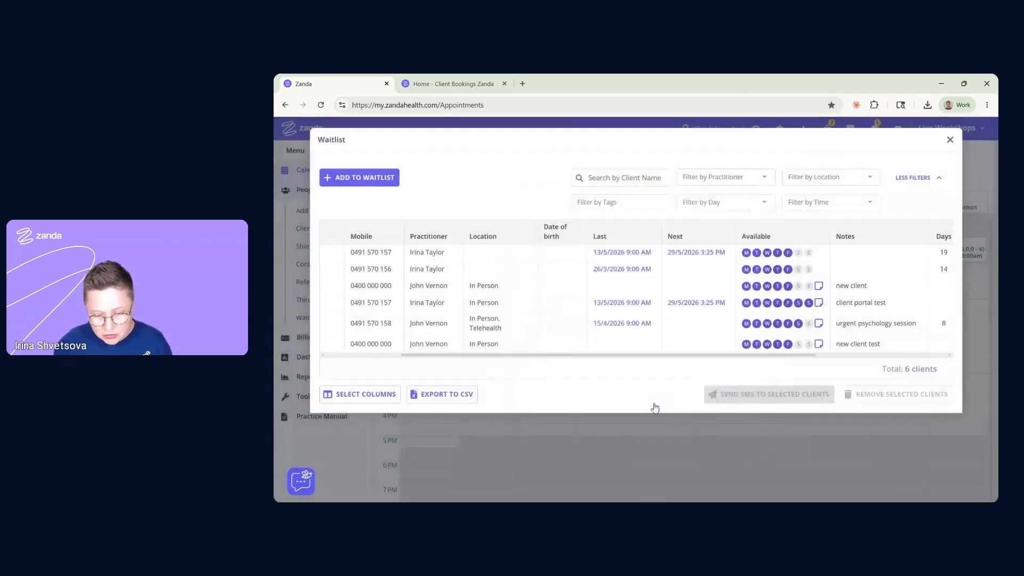
pyautogui.moveTo(533, 356); pyautogui.dragTo(654, 373)
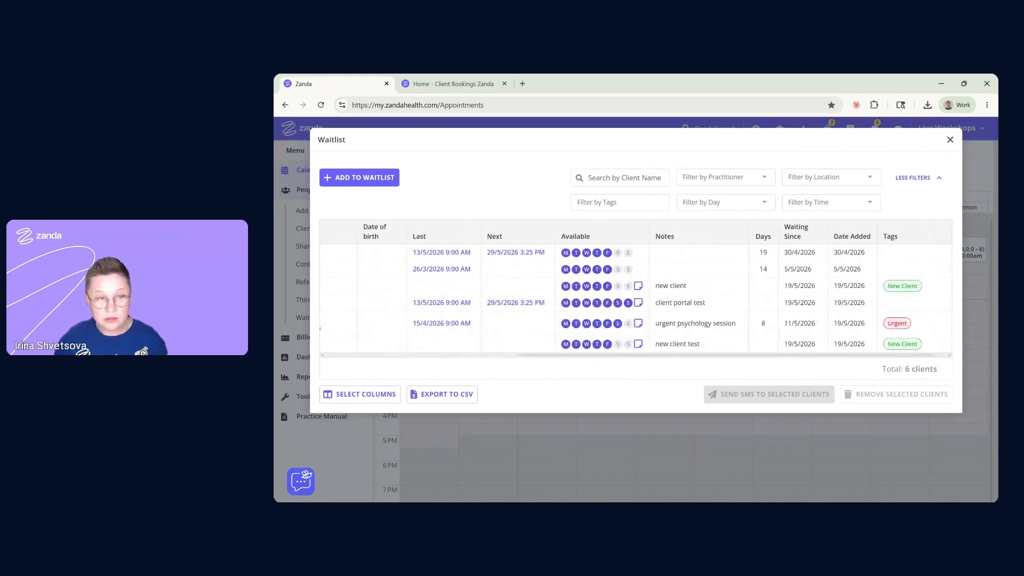
pyautogui.moveTo(654, 372); pyautogui.dragTo(685, 375)
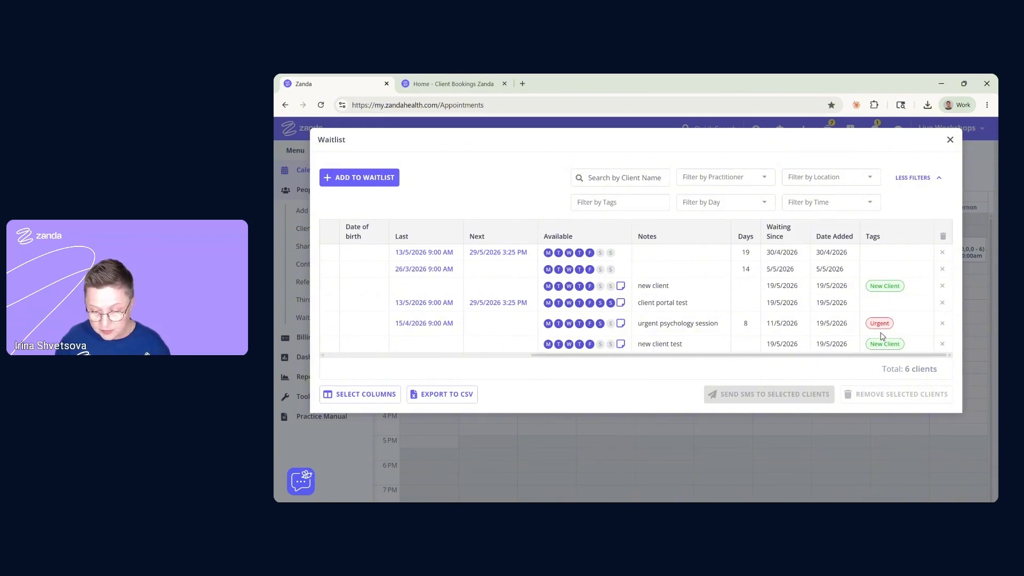
# Remove the Urgent-tagged client, saving their waitlist note to admin notes, leaving 5 clients
pyautogui.click(942, 323)
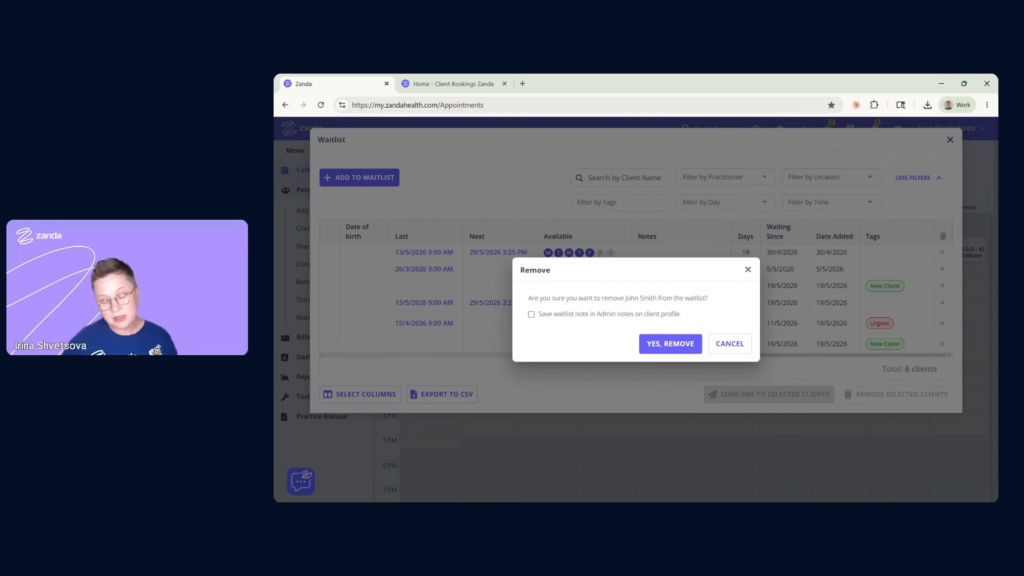
pyautogui.click(532, 315)
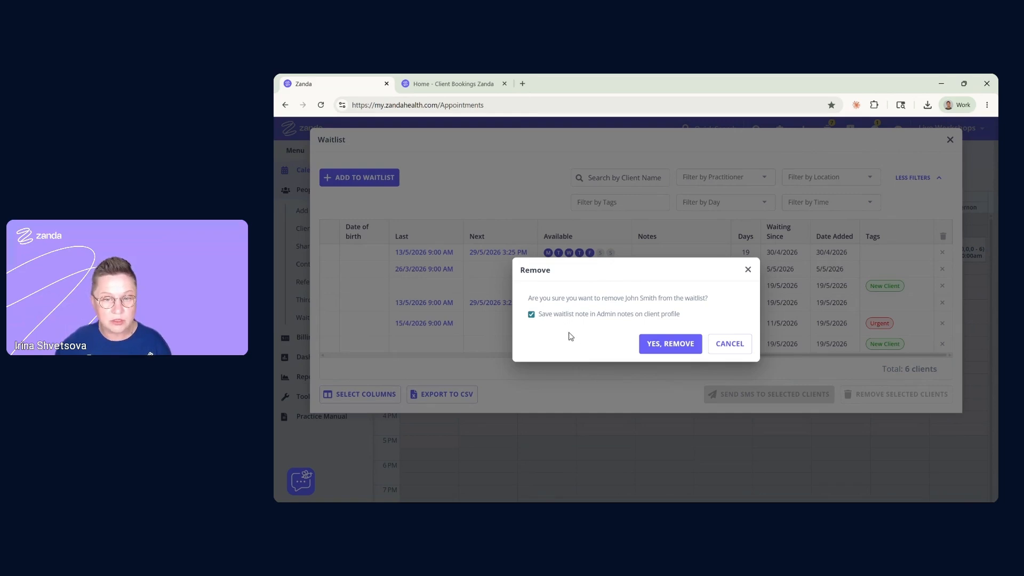
pyautogui.click(678, 347)
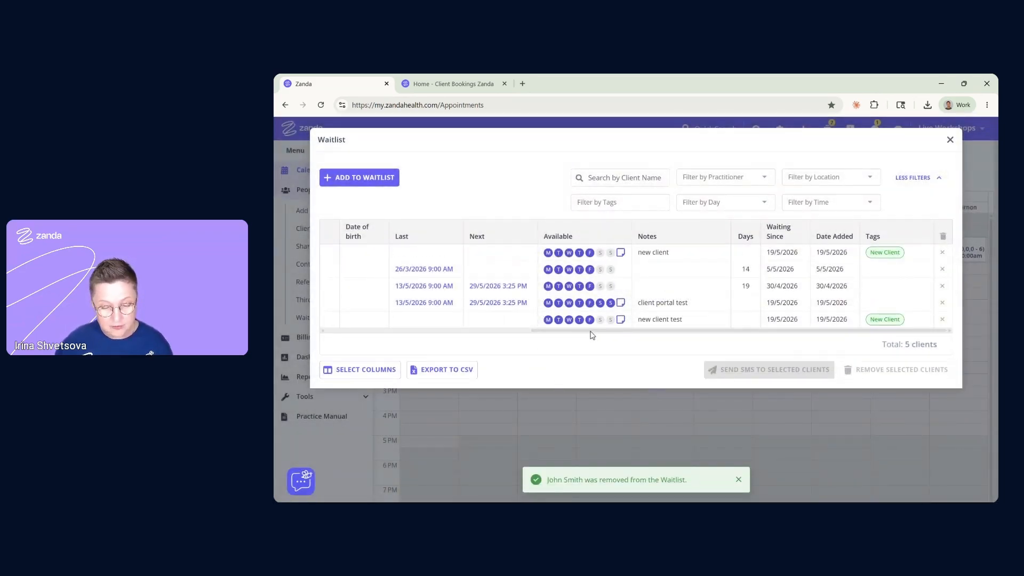
pyautogui.moveTo(591, 331); pyautogui.dragTo(379, 330)
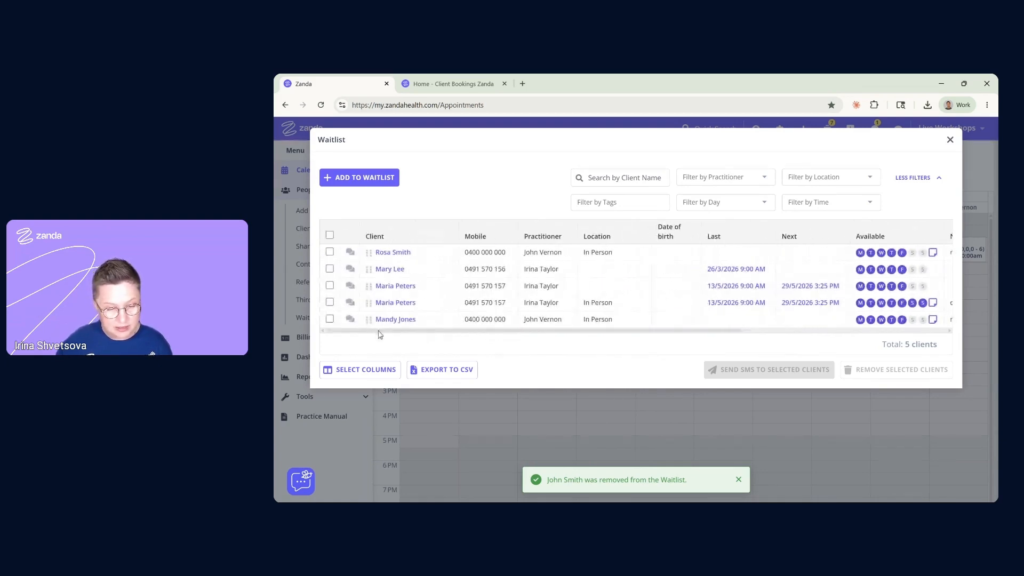
pyautogui.click(329, 302)
pyautogui.click(329, 286)
pyautogui.click(329, 269)
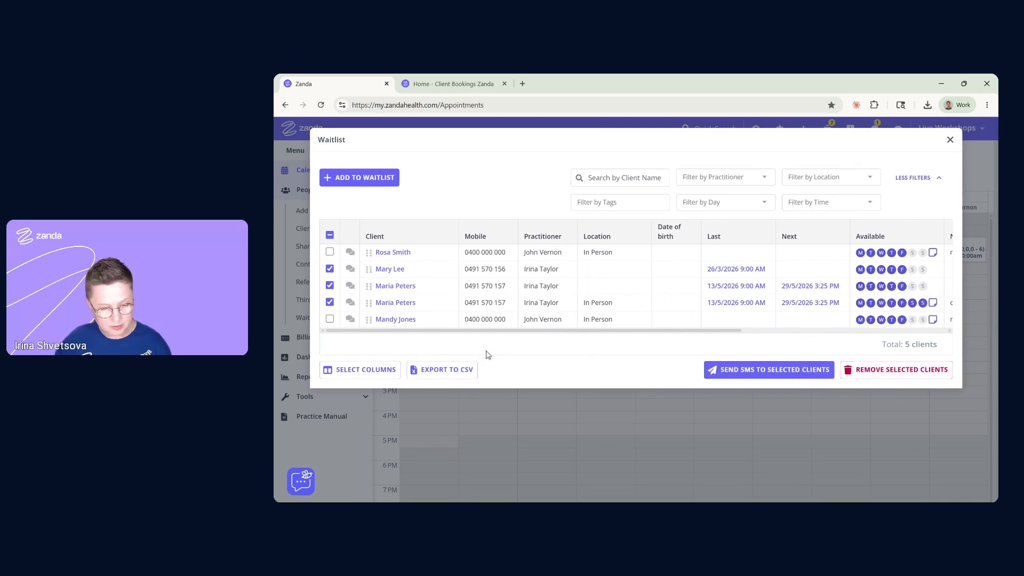
pyautogui.click(330, 236)
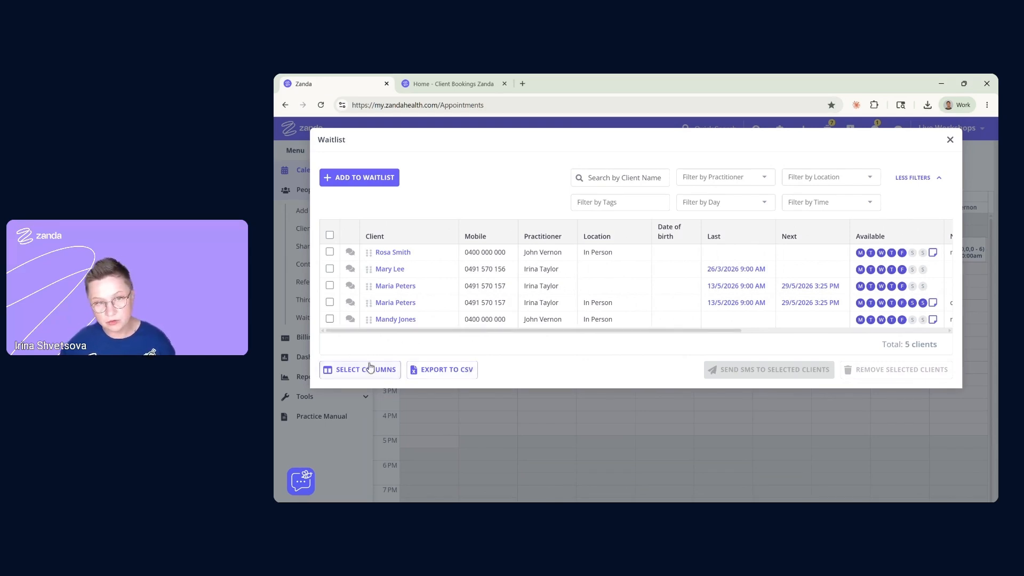
pyautogui.click(350, 252)
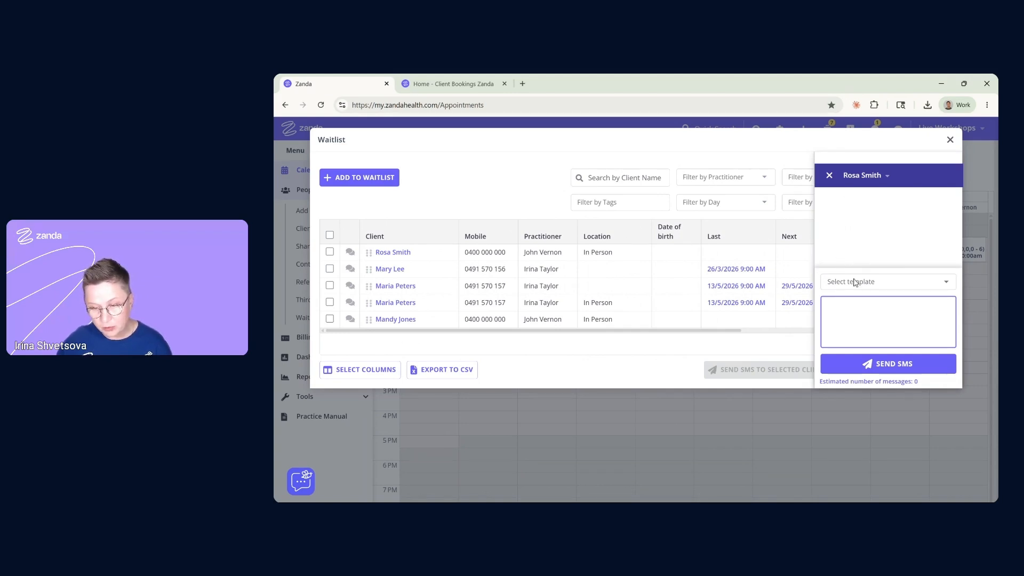
pyautogui.click(880, 282)
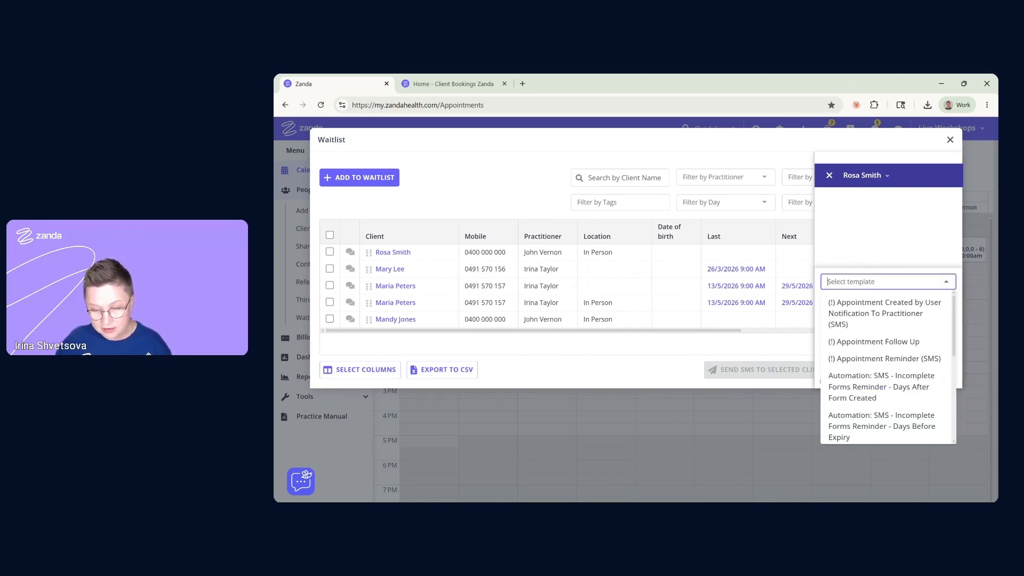
pyautogui.scroll(-10, 880, 384)
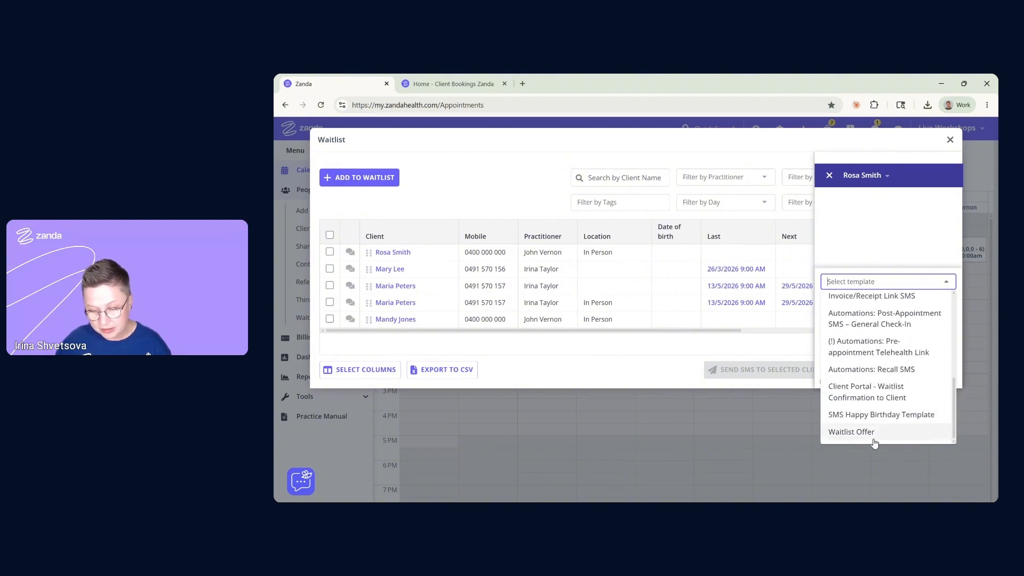
pyautogui.click(875, 433)
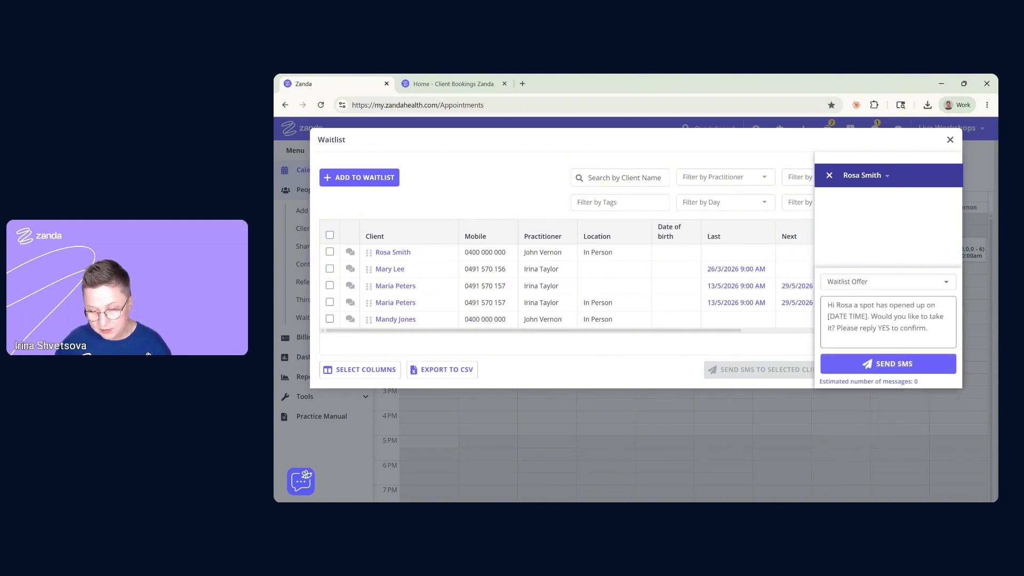
pyautogui.click(906, 281)
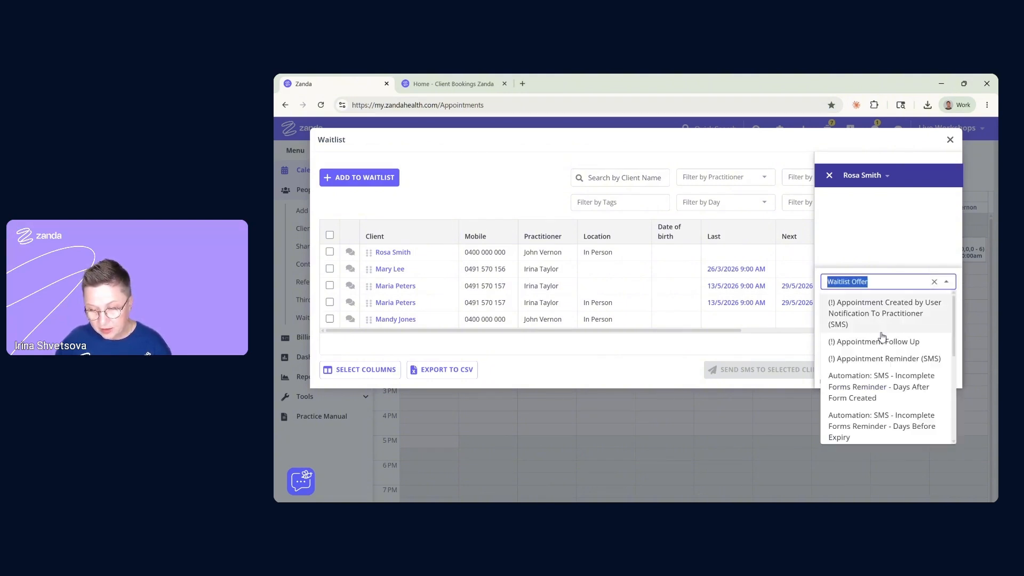
pyautogui.click(934, 282)
pyautogui.click(888, 322)
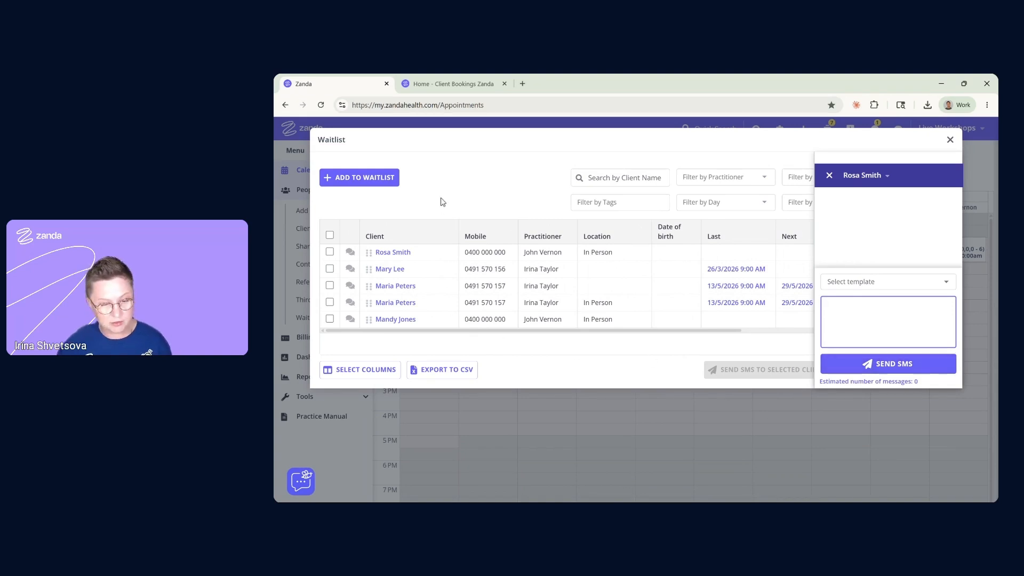
pyautogui.click(520, 188)
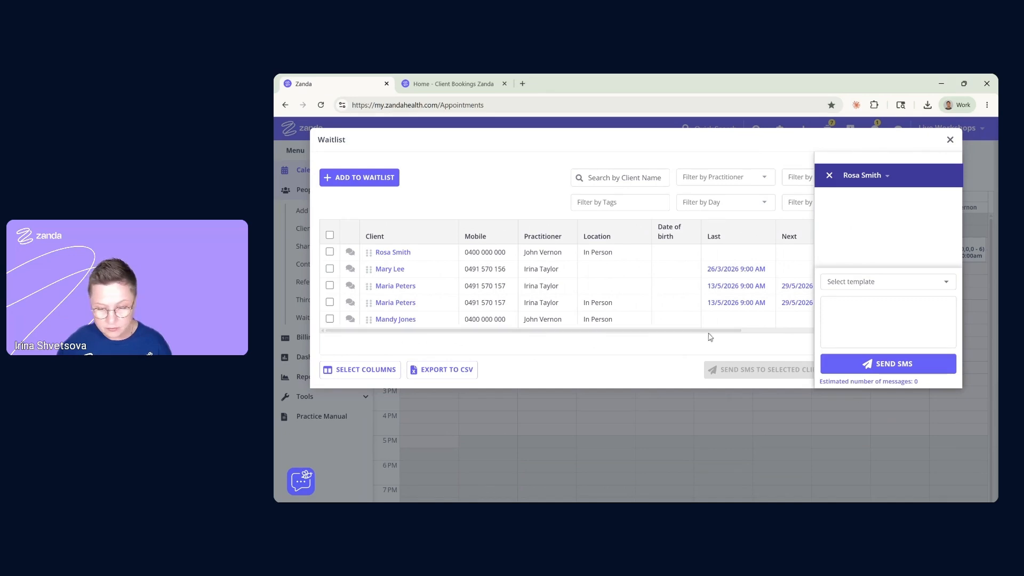
pyautogui.click(829, 176)
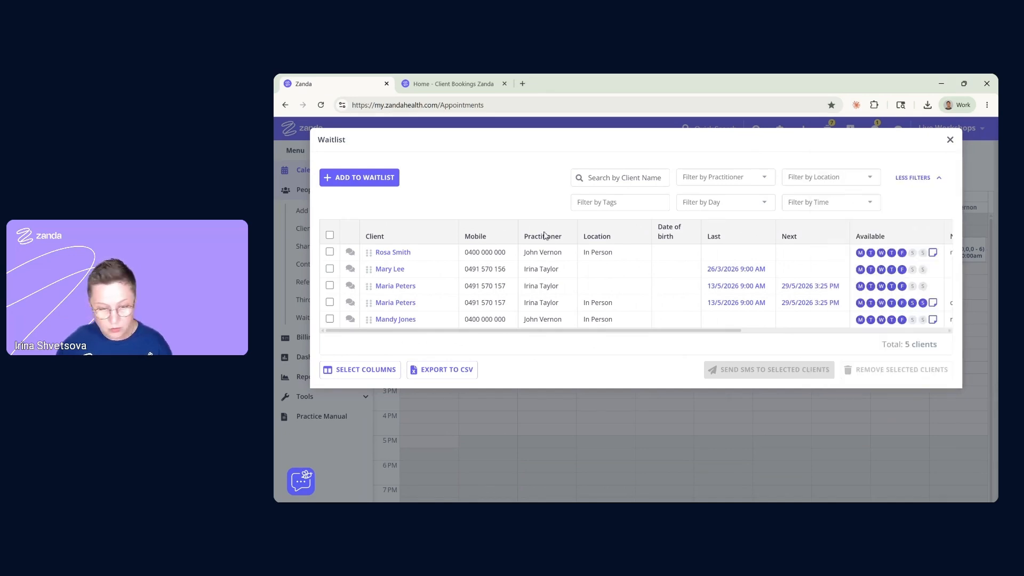
# Select all five waitlisted clients and draft a group SMS from a template, closing it unsent
pyautogui.click(330, 235)
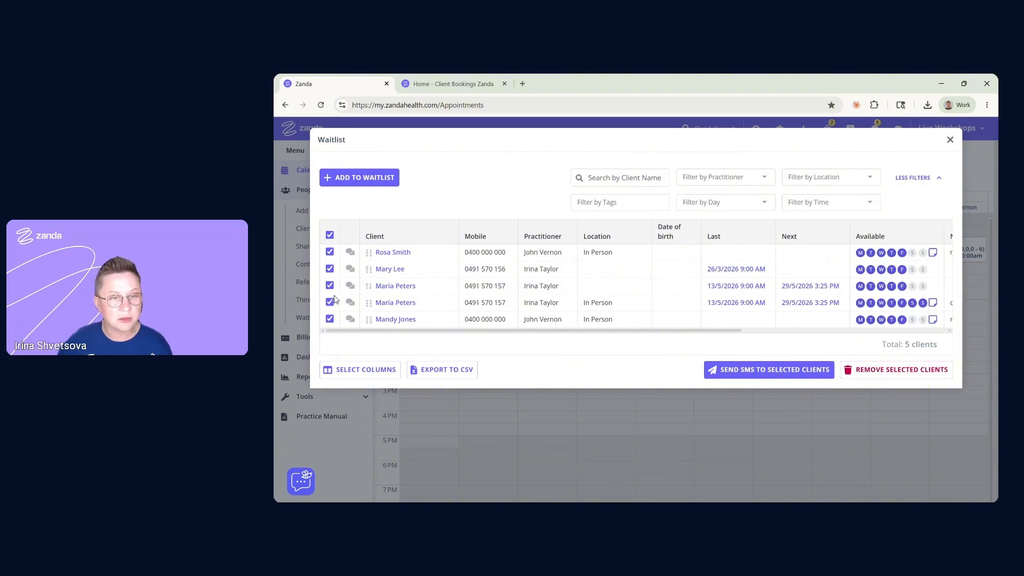
pyautogui.click(735, 372)
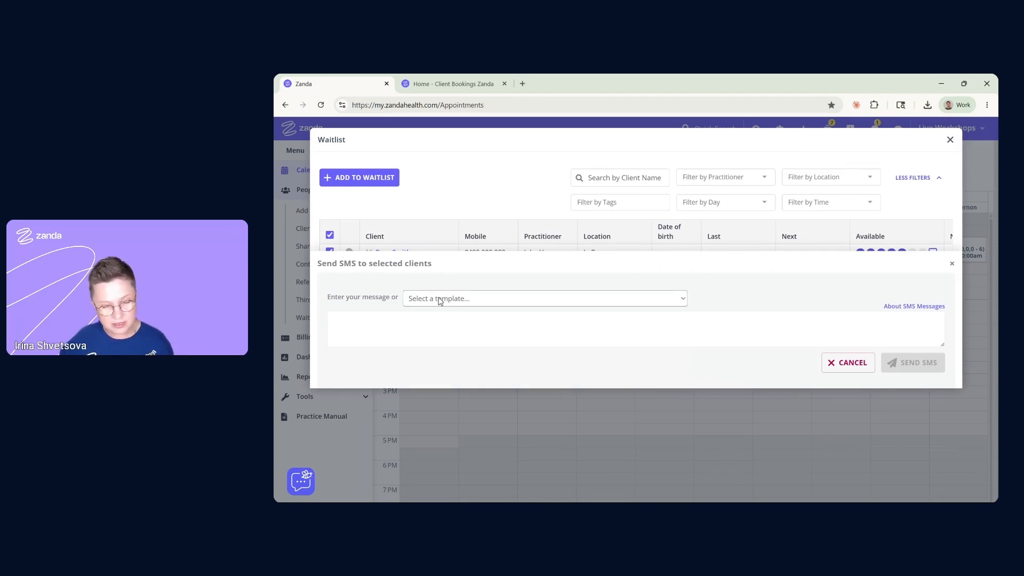
pyautogui.click(439, 299)
pyautogui.click(447, 280)
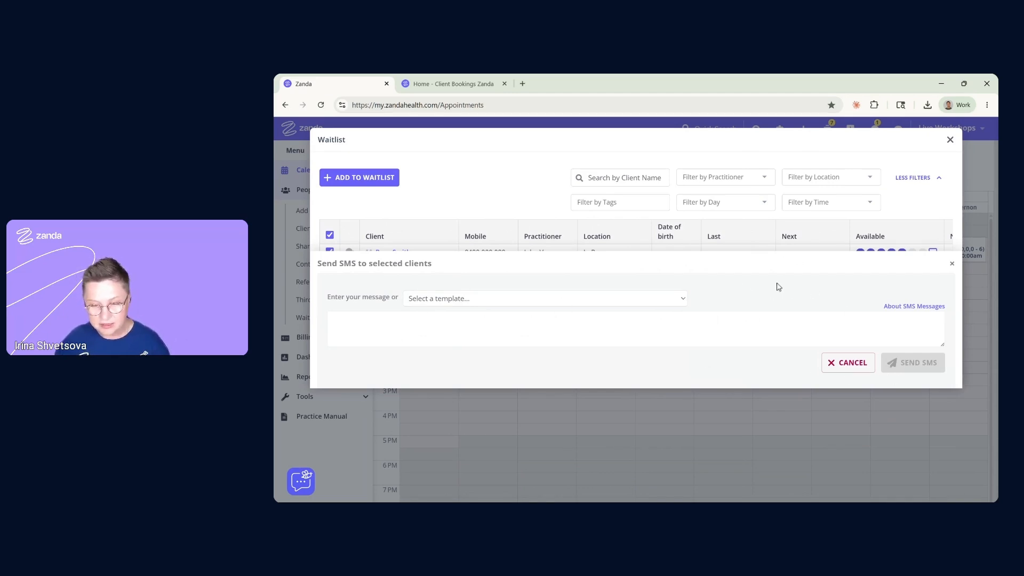
pyautogui.click(952, 265)
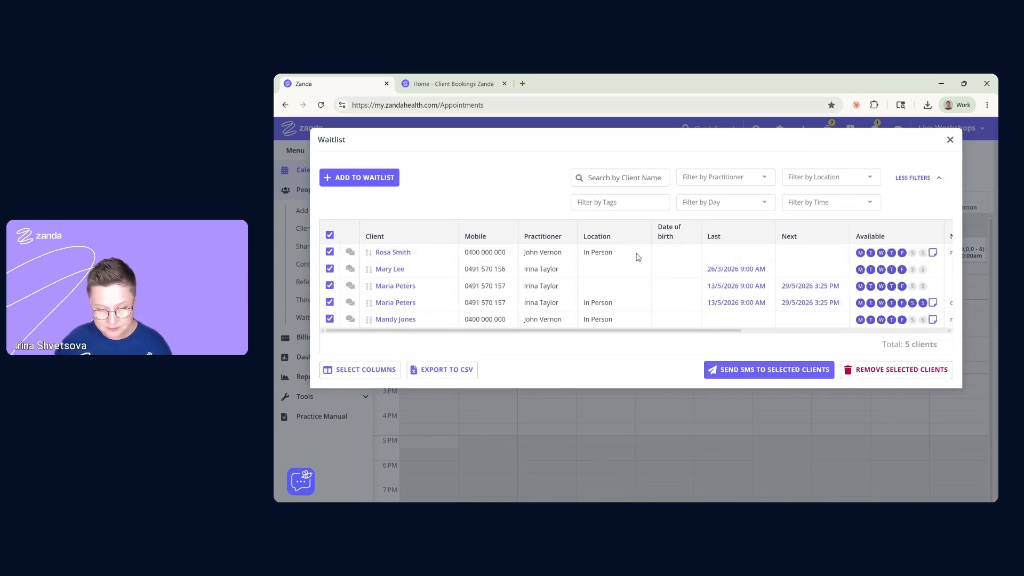
pyautogui.moveTo(612, 332); pyautogui.dragTo(554, 340)
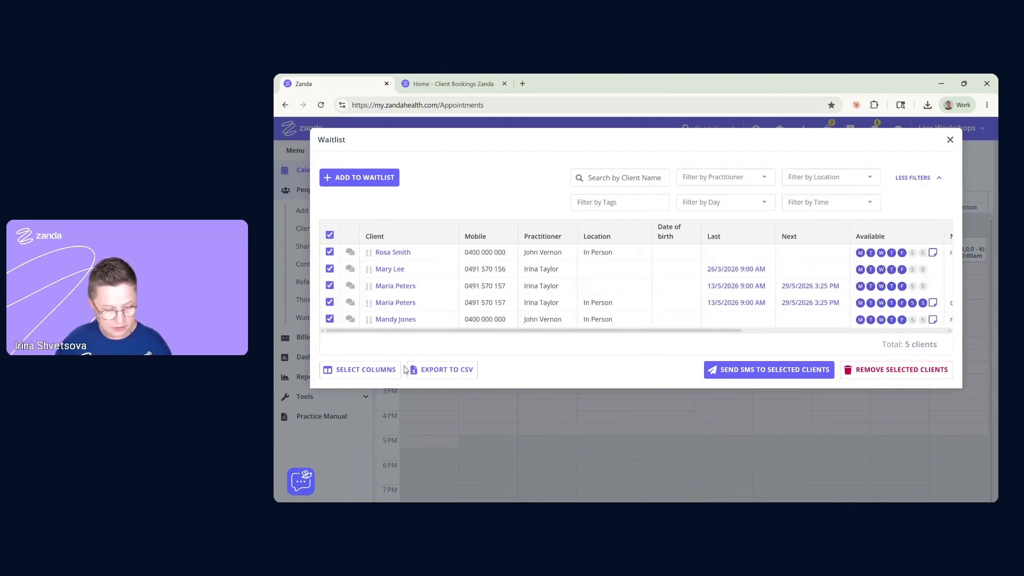
pyautogui.moveTo(418, 334); pyautogui.dragTo(568, 345)
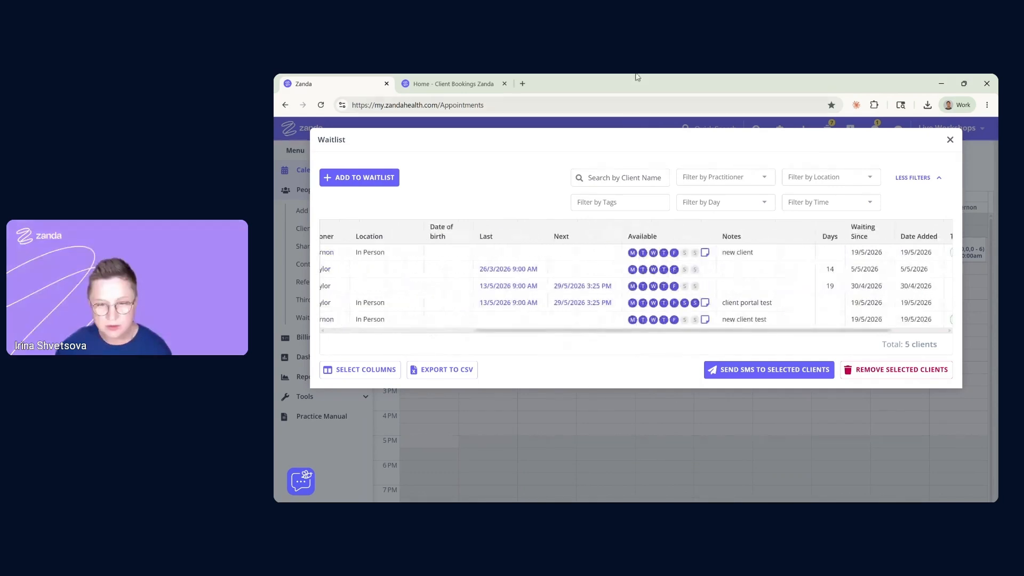